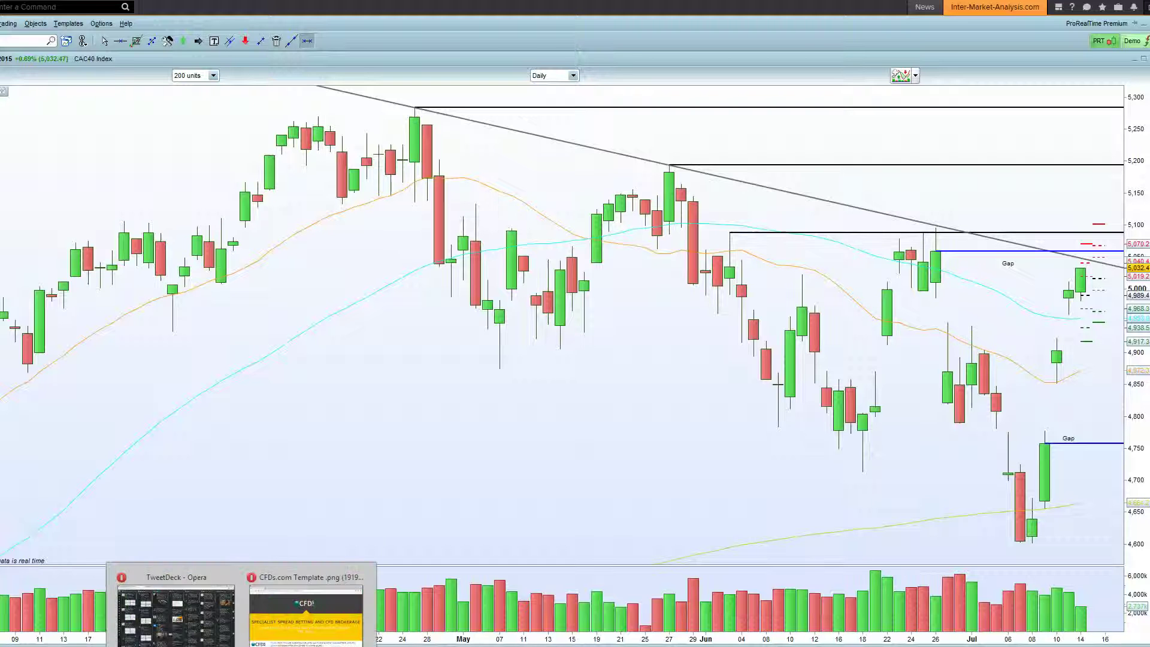
# Show the CFDs.com template image in its Opera window, enlarge and reposition the window over the chart, and minimize it
pyautogui.click(315, 611)
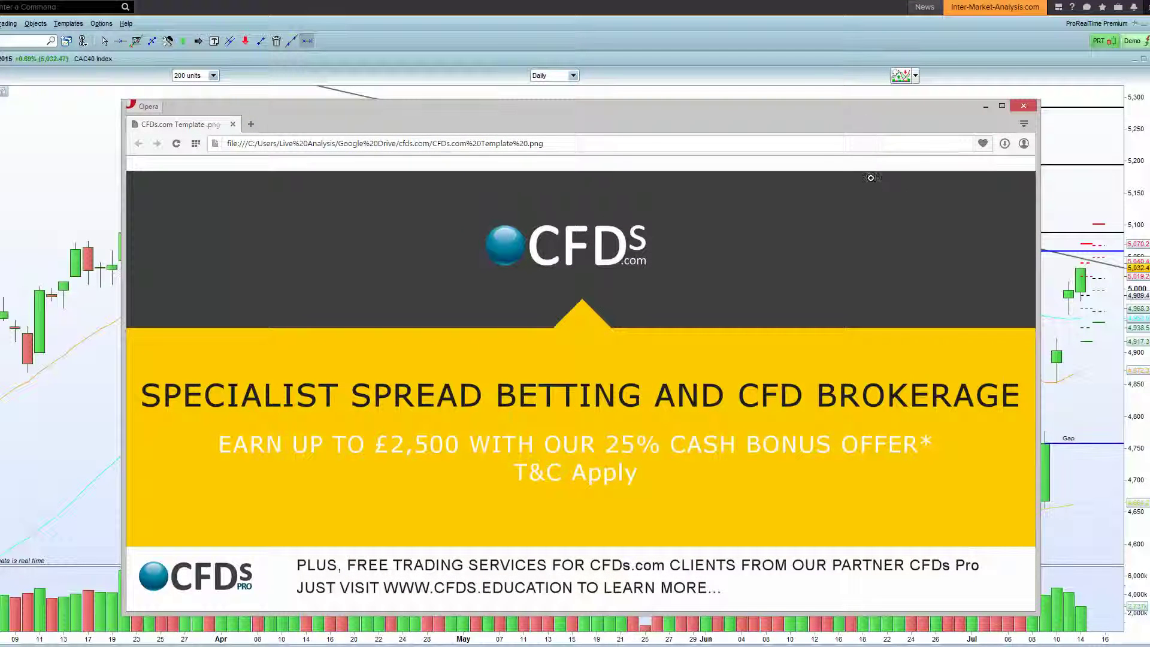
pyautogui.moveTo(856, 124); pyautogui.dragTo(877, 98)
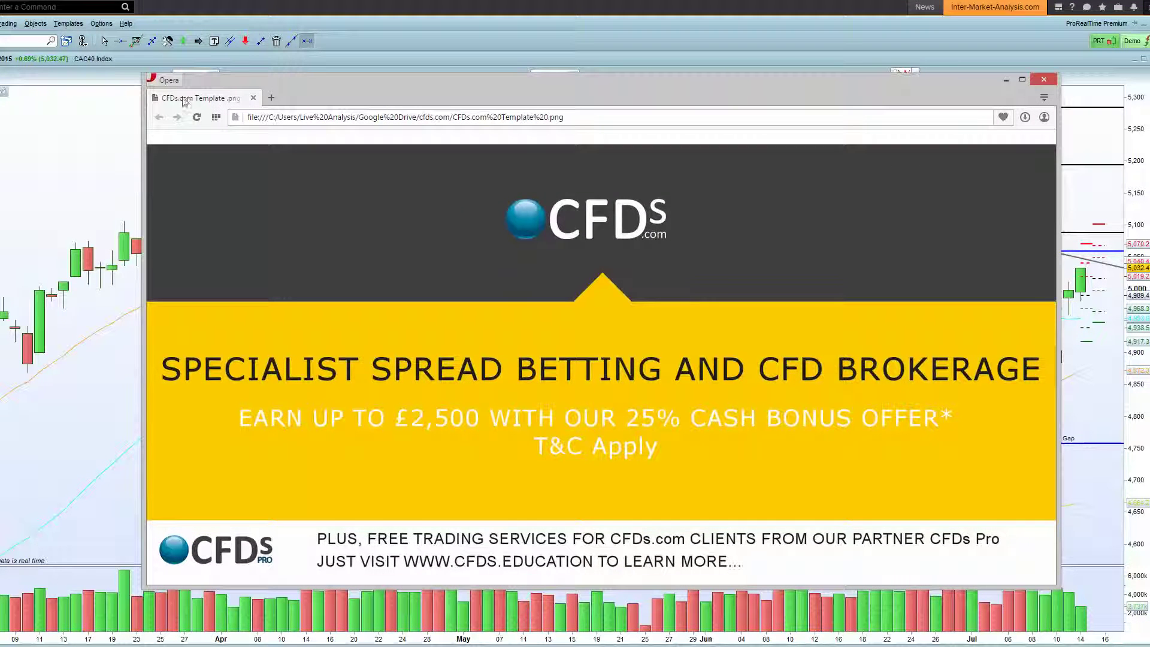
pyautogui.moveTo(144, 73); pyautogui.dragTo(15, 17)
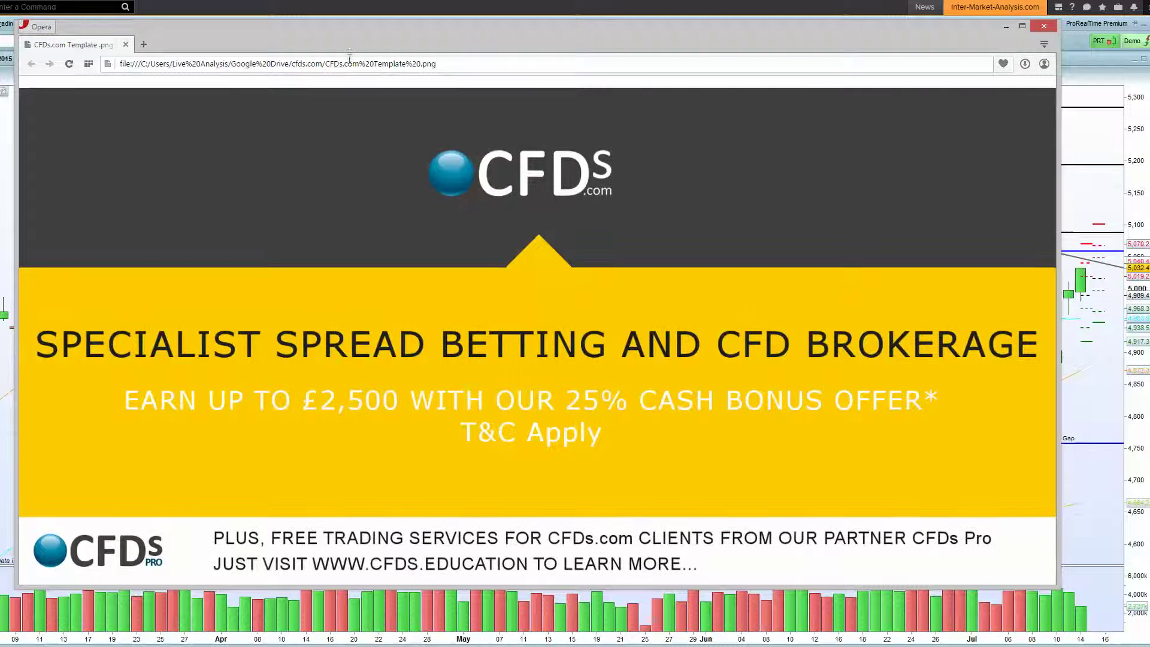
pyautogui.moveTo(512, 41); pyautogui.dragTo(548, 62)
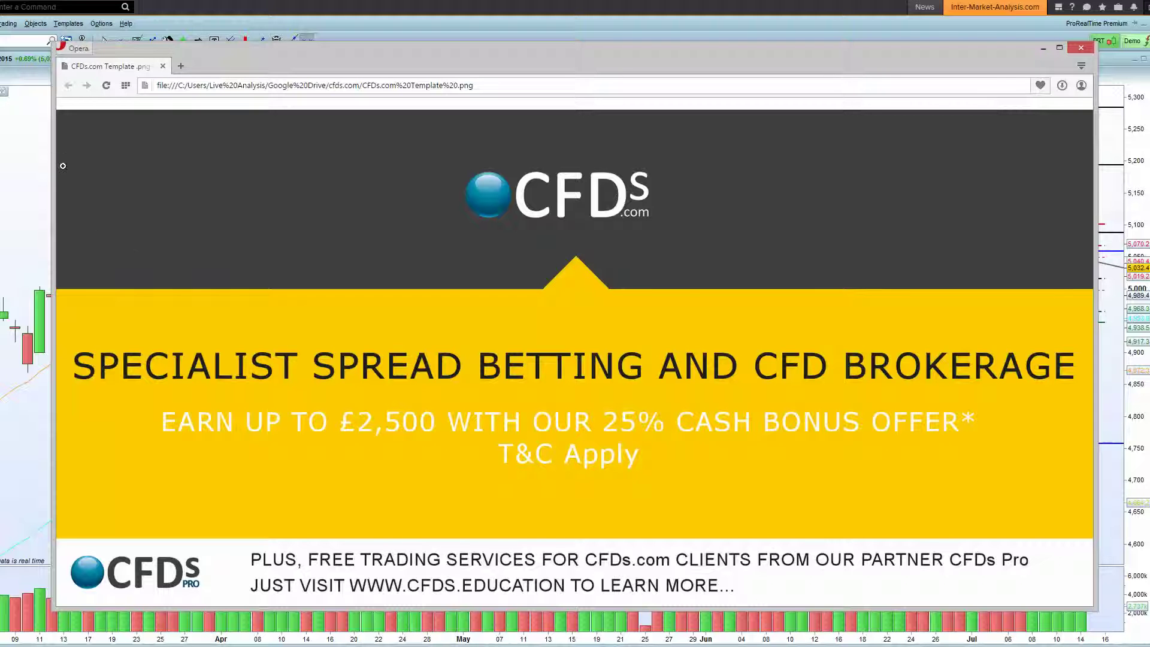
pyautogui.moveTo(48, 160); pyautogui.dragTo(23, 161)
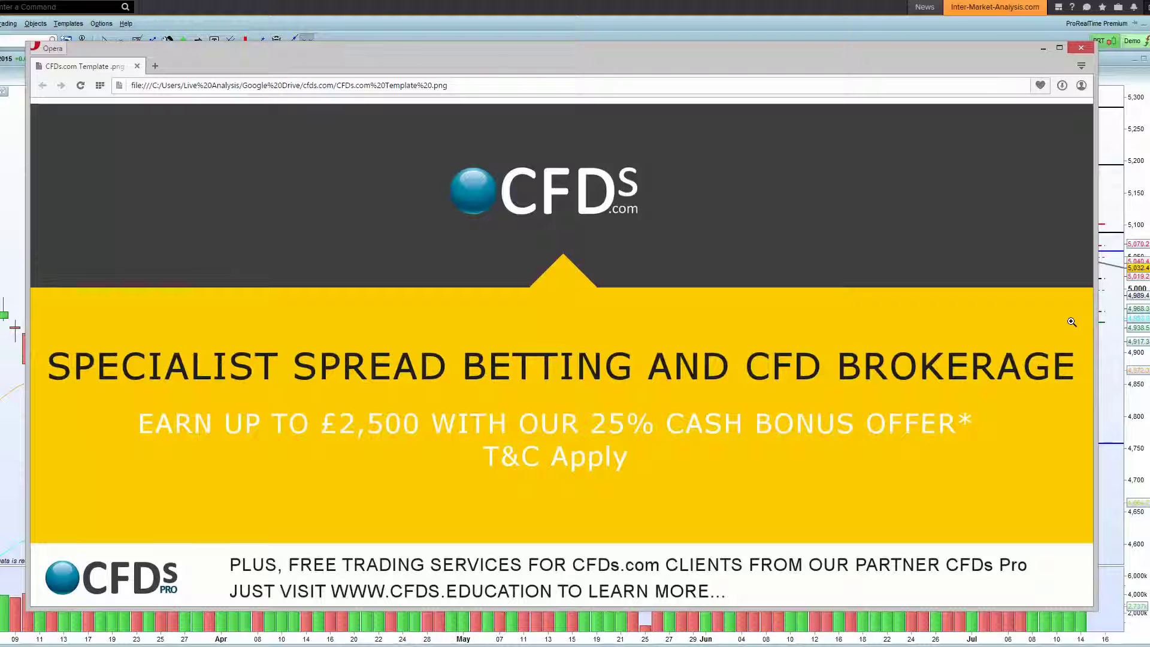
pyautogui.click(1041, 48)
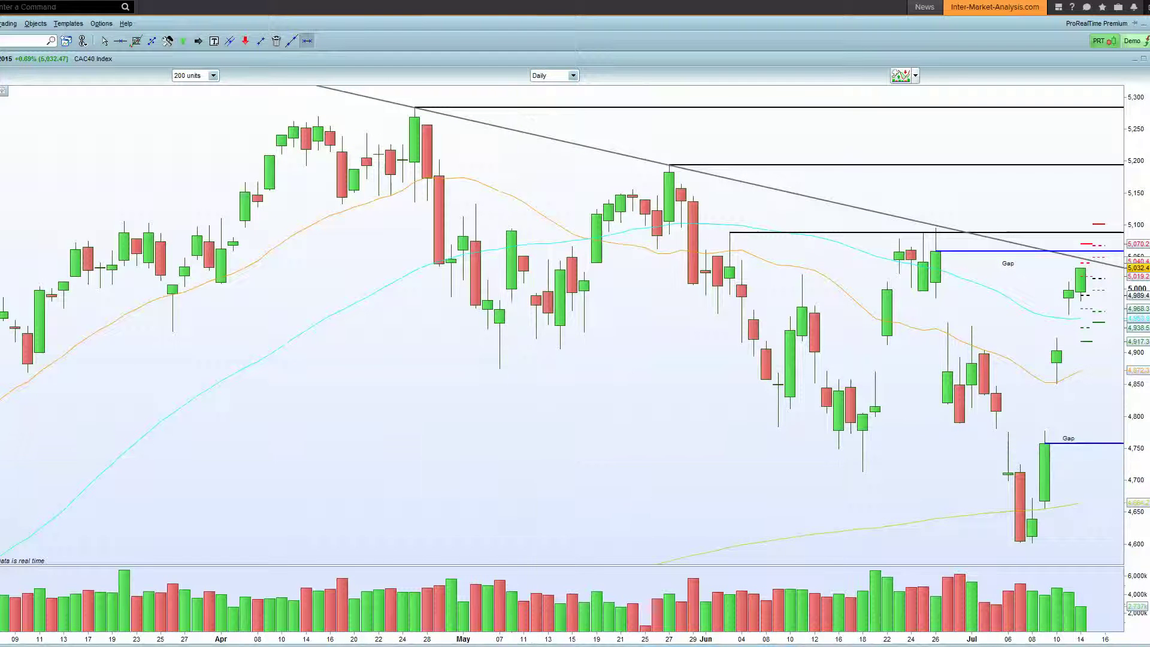
# Review the global indices overview for EMEA and Asia performance and return to the daily CAC40 chart
pyautogui.hotkey('alt', 'Tab')
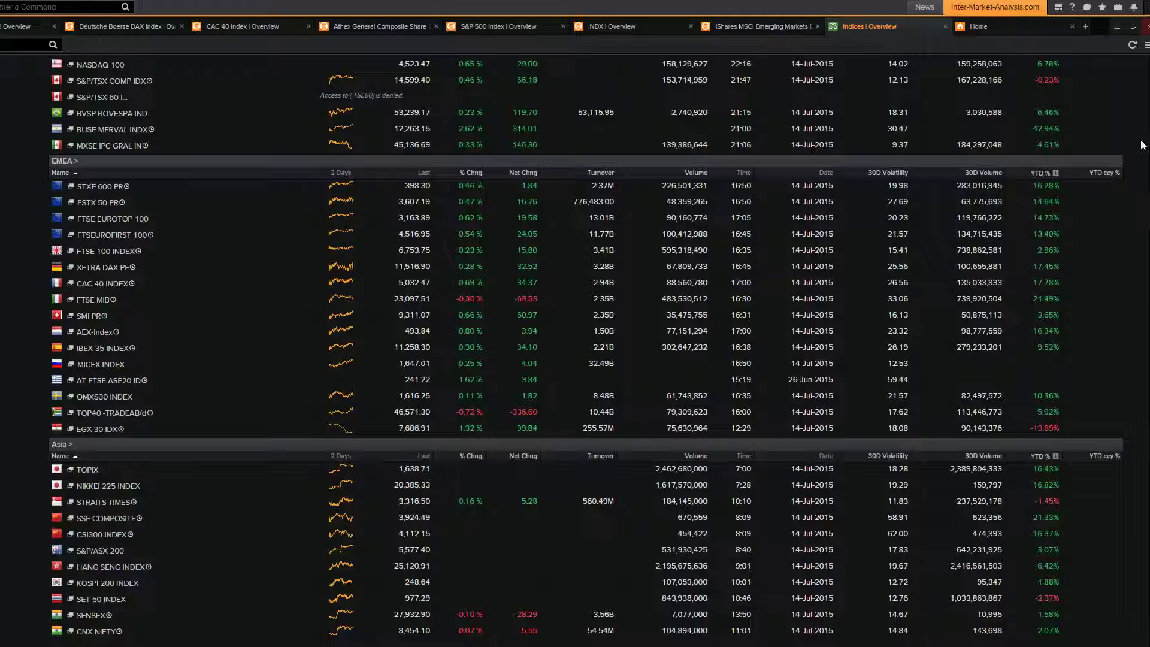
pyautogui.click(1115, 30)
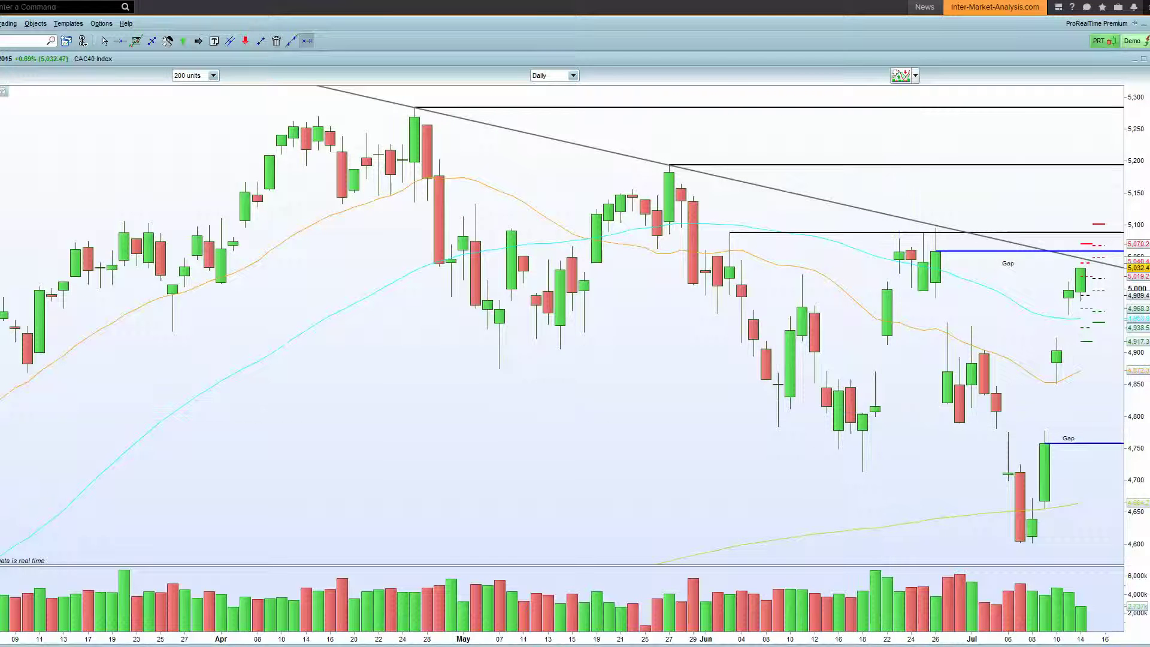
pyautogui.hotkey('alt', 'Tab')
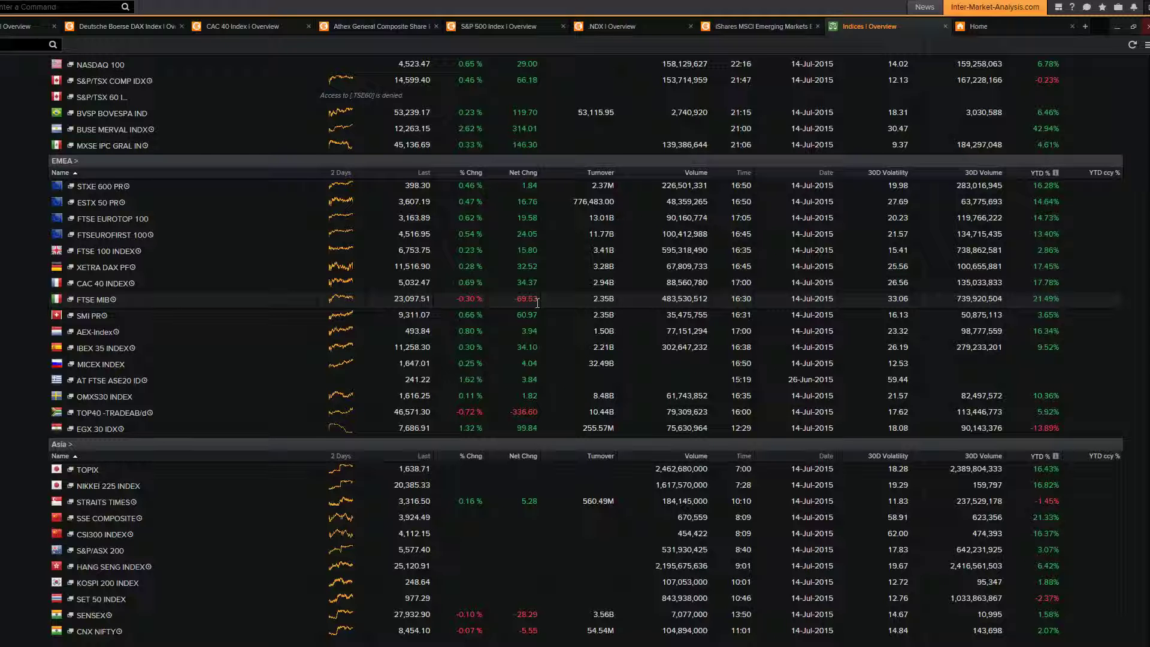
pyautogui.click(1117, 28)
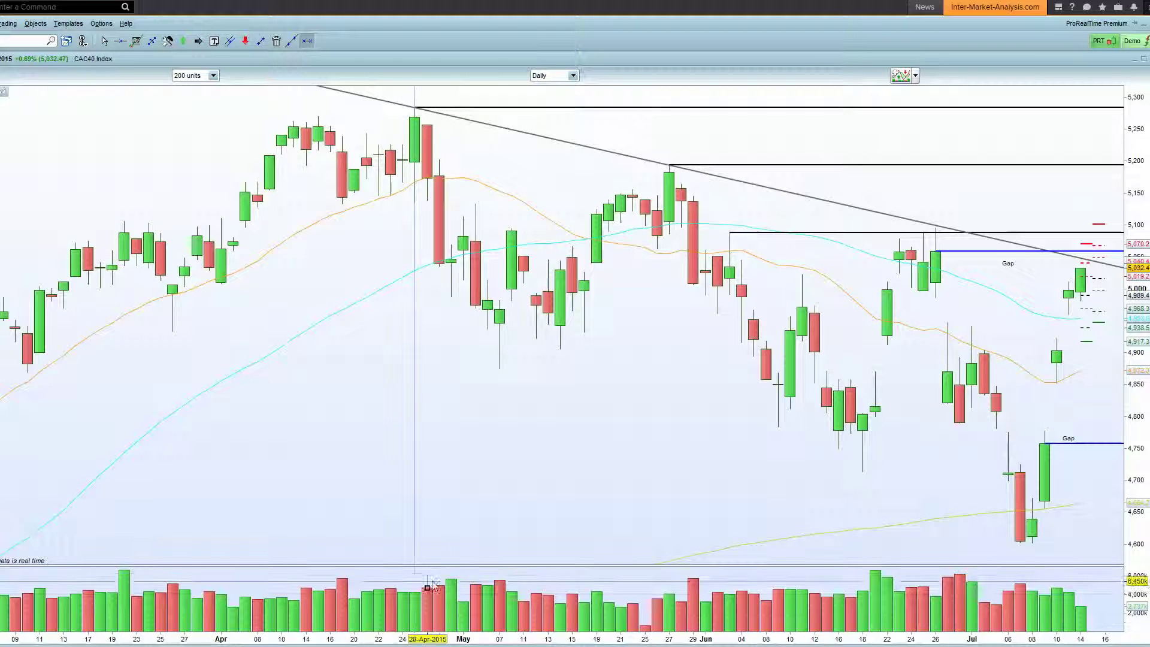
pyautogui.moveTo(451, 599)
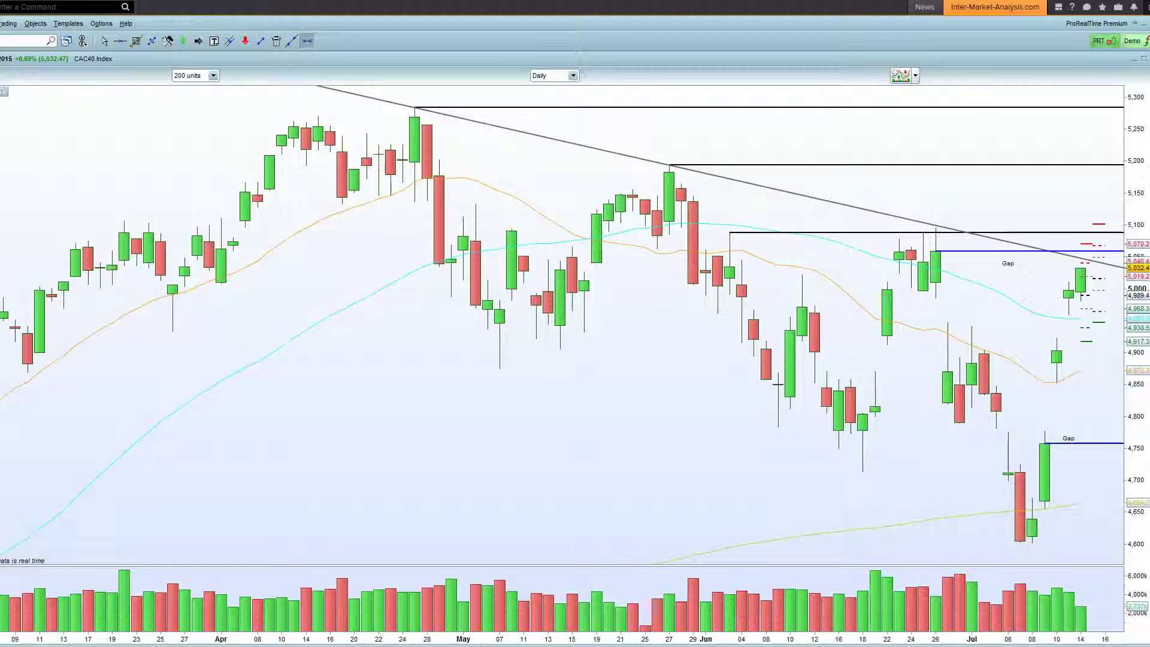
# Bring up the Voice of America article on the Greek bailout and highlight the paragraph about lawmakers opposing the financial reforms
pyautogui.hotkey('alt', 'Tab')
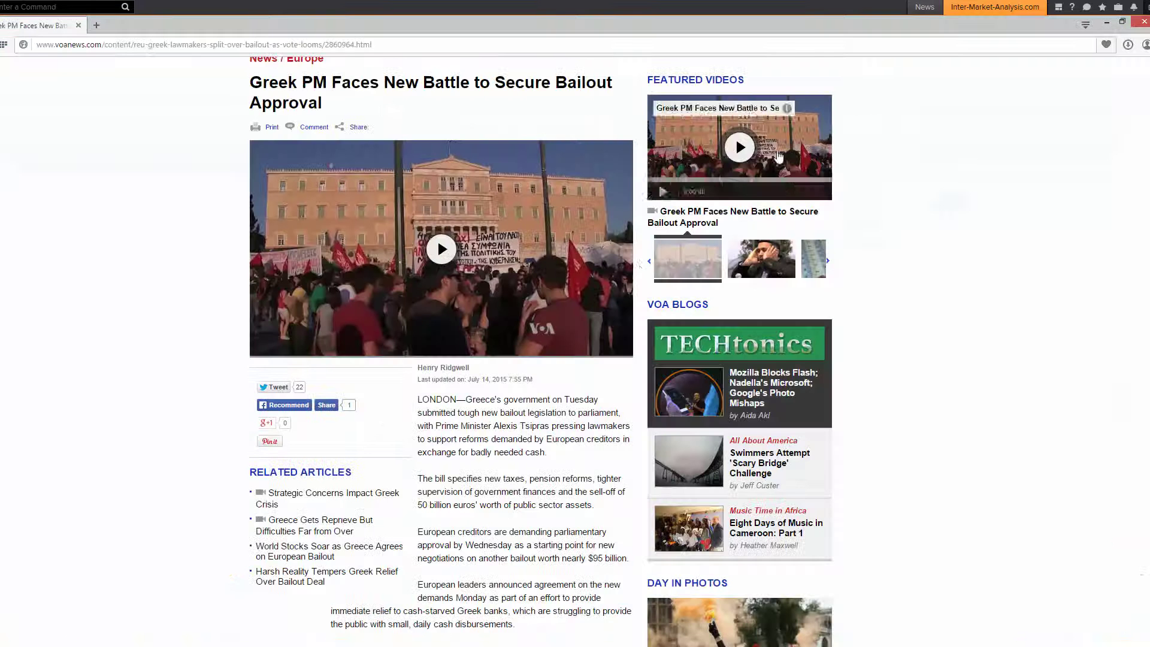
pyautogui.scroll(-2, 542, 345)
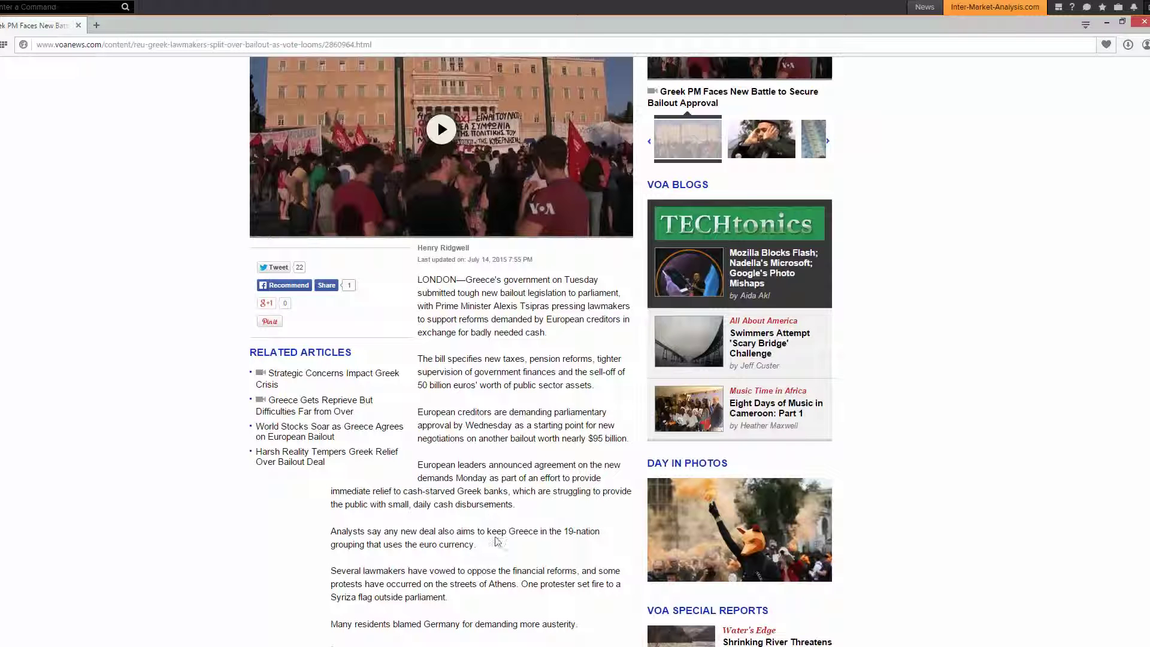
pyautogui.scroll(-1, 494, 546)
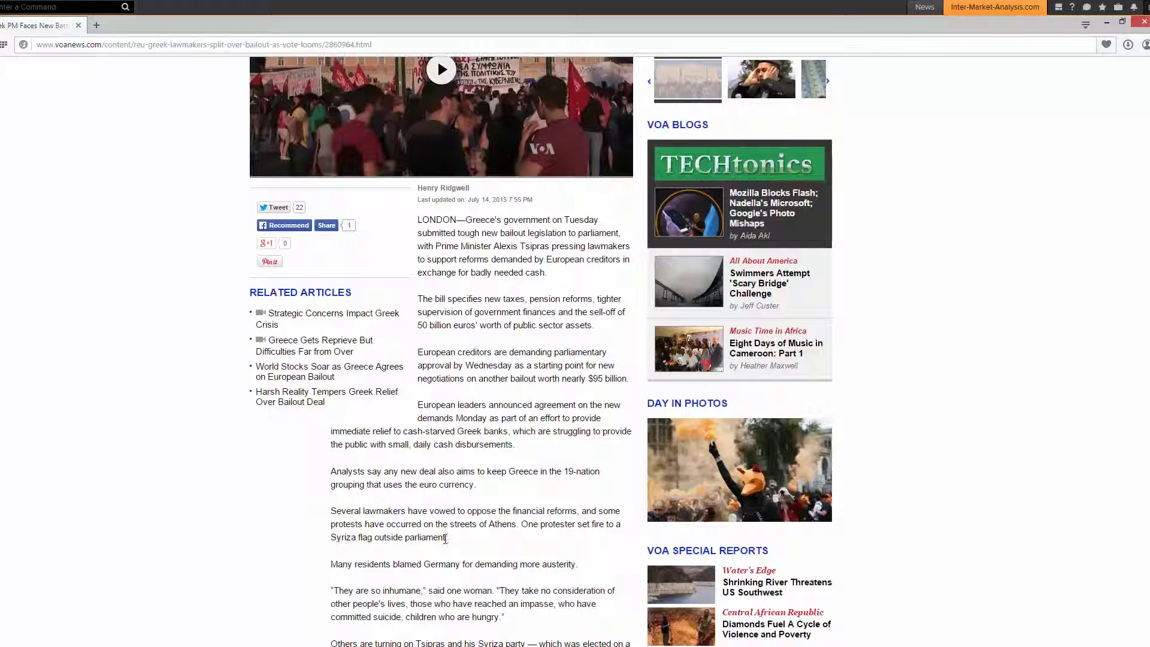
pyautogui.moveTo(331, 511); pyautogui.dragTo(453, 540)
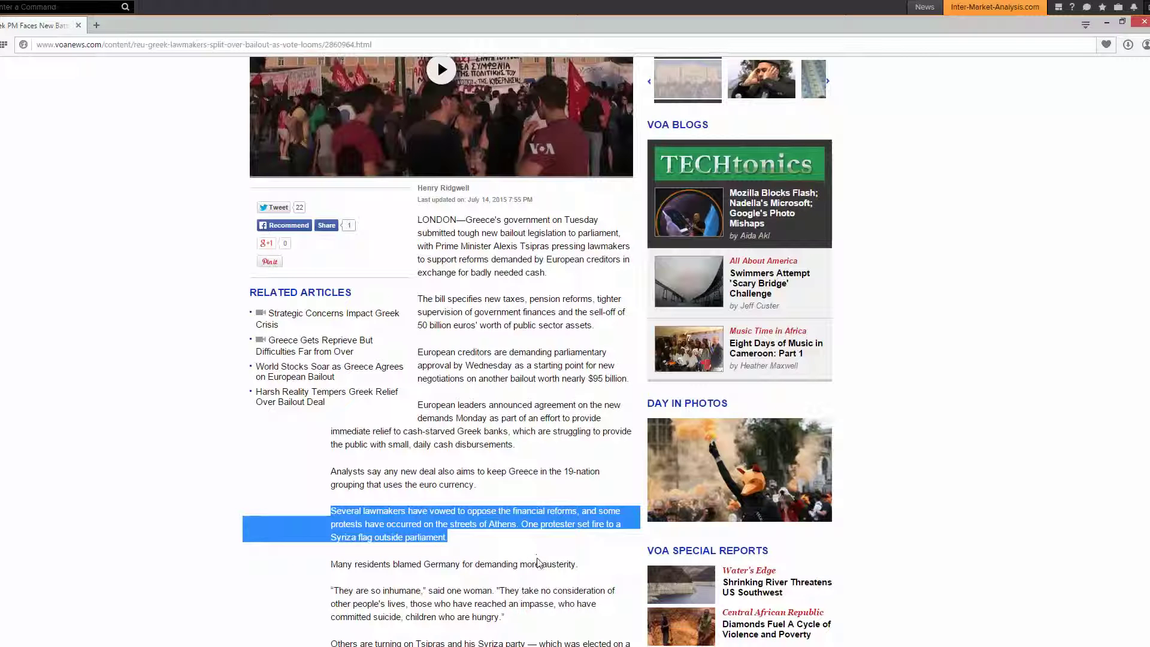
# Read the rest of the Greek bailout article and return to the daily CAC40 chart
pyautogui.scroll(-2, 537, 563)
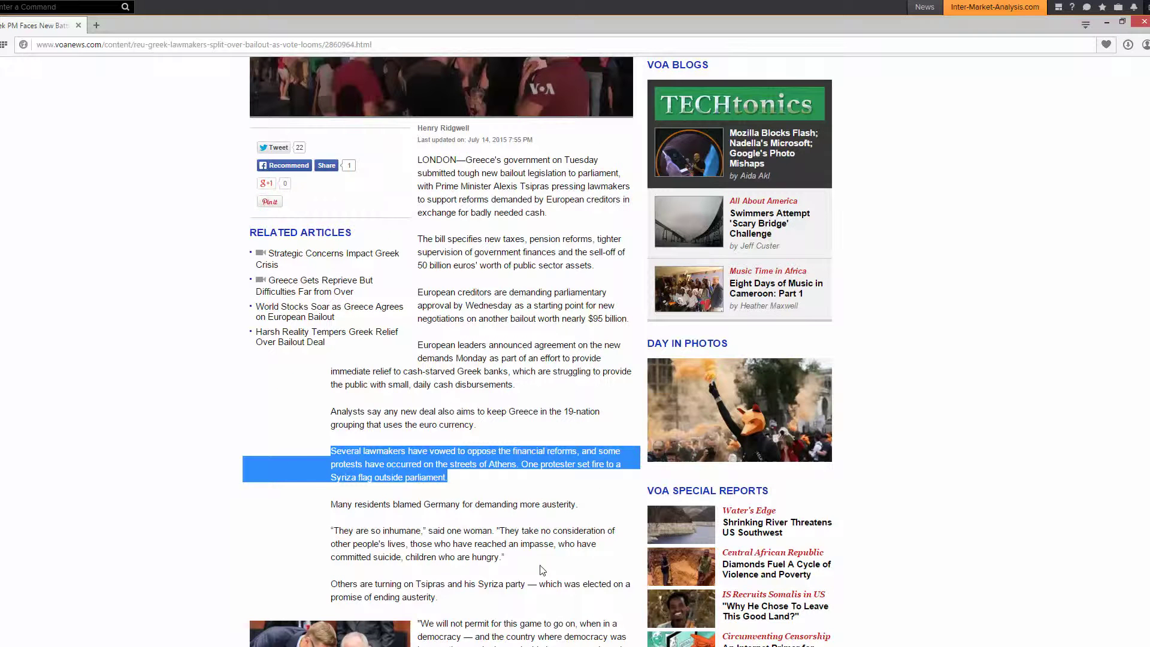
pyautogui.scroll(3, 541, 569)
pyautogui.scroll(-3, 542, 568)
pyautogui.scroll(-2, 544, 557)
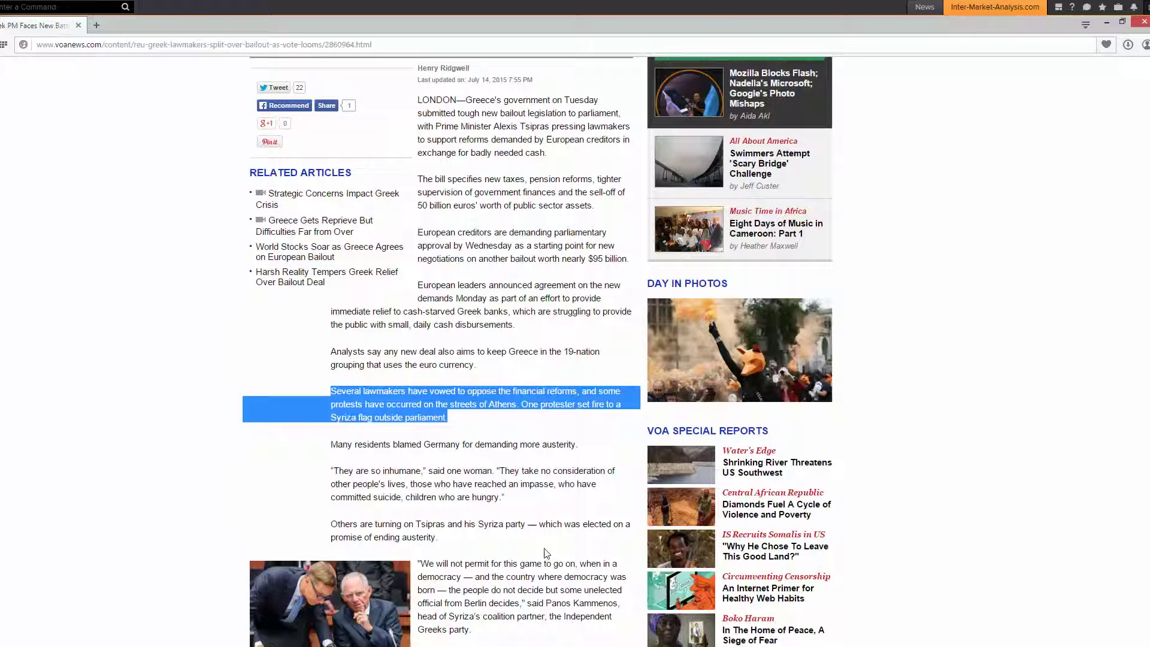
pyautogui.scroll(-2, 546, 552)
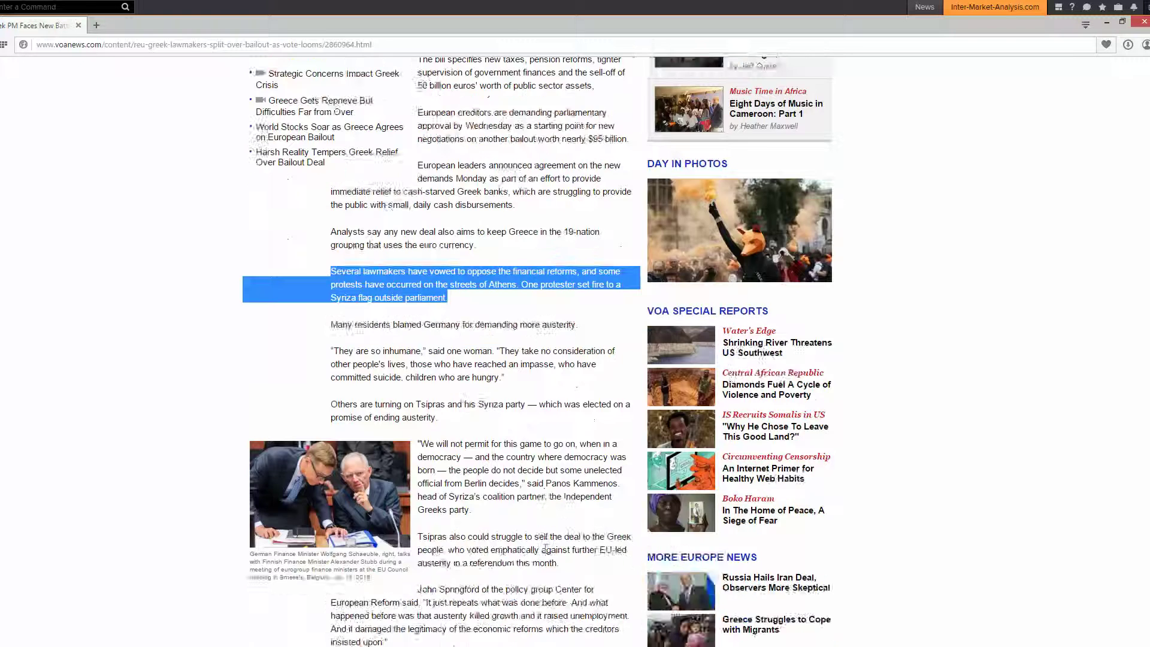
pyautogui.scroll(8, 557, 527)
pyautogui.moveTo(628, 333)
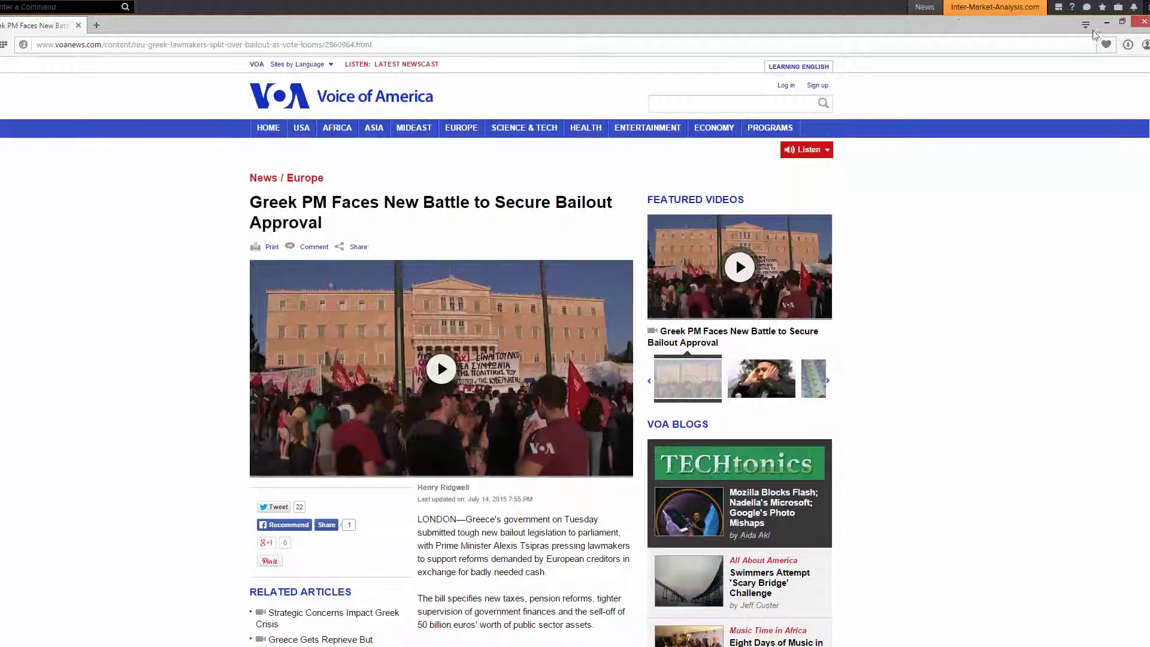
pyautogui.click(1126, 27)
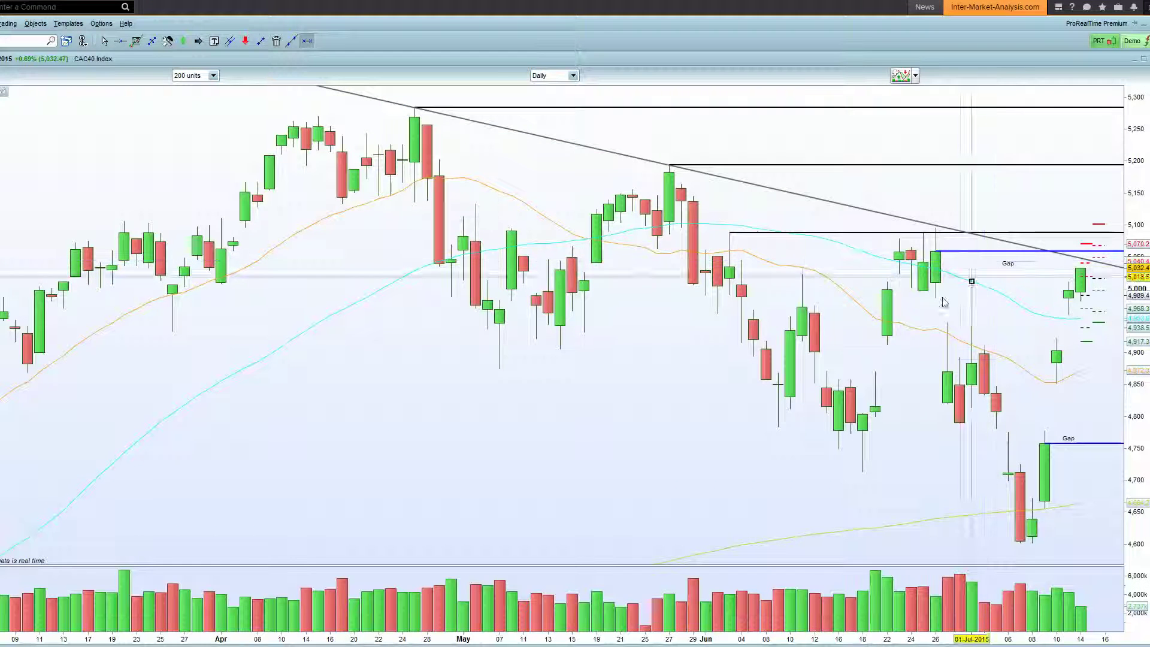
# Draw a horizontal line at about 4,900 from the 10 July candle on the CAC40 chart and label it "Gap"
pyautogui.click(798, 352)
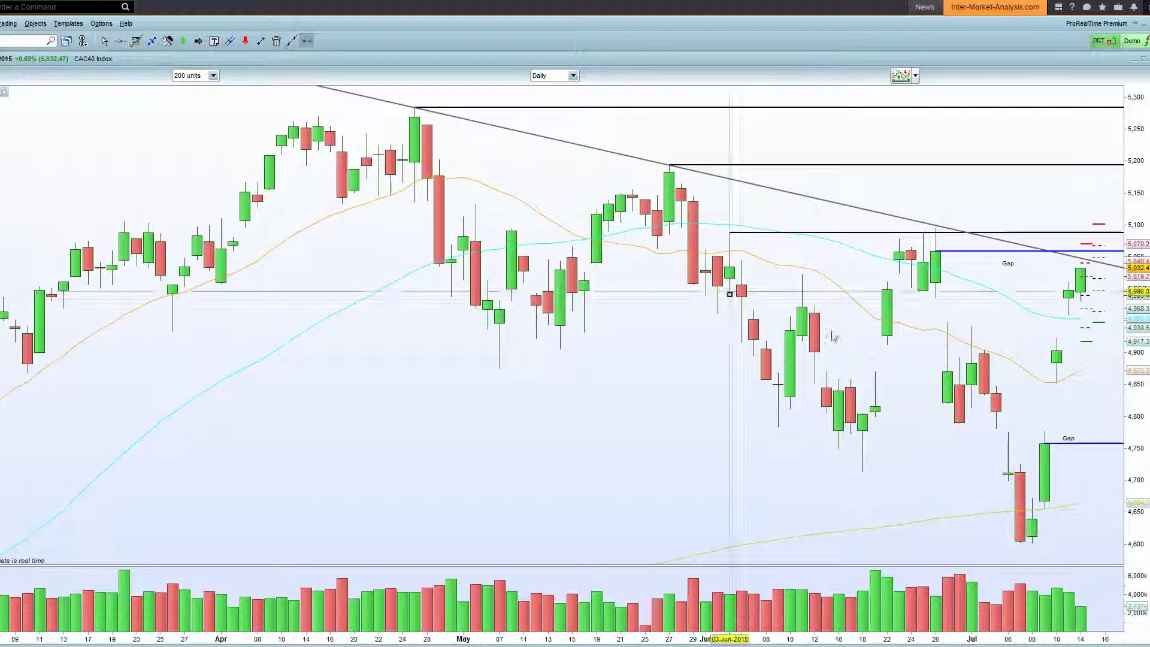
pyautogui.click(1056, 351)
pyautogui.moveTo(907, 425); pyautogui.dragTo(846, 425)
pyautogui.click(214, 41)
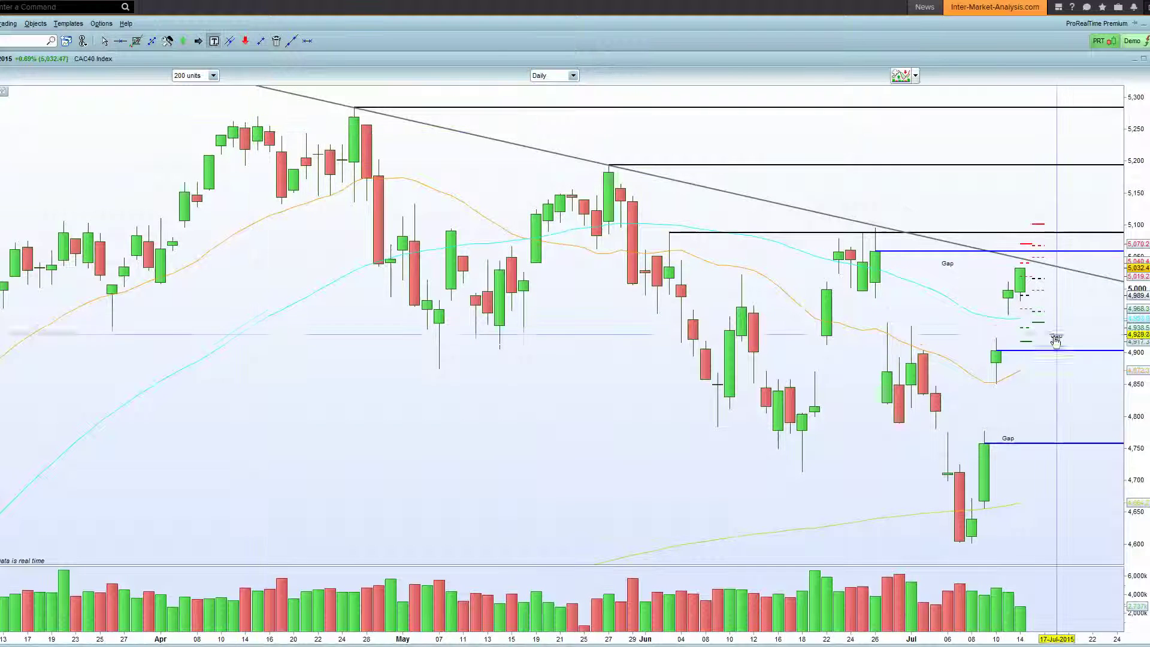
pyautogui.click(1048, 334)
pyautogui.click(33, 514)
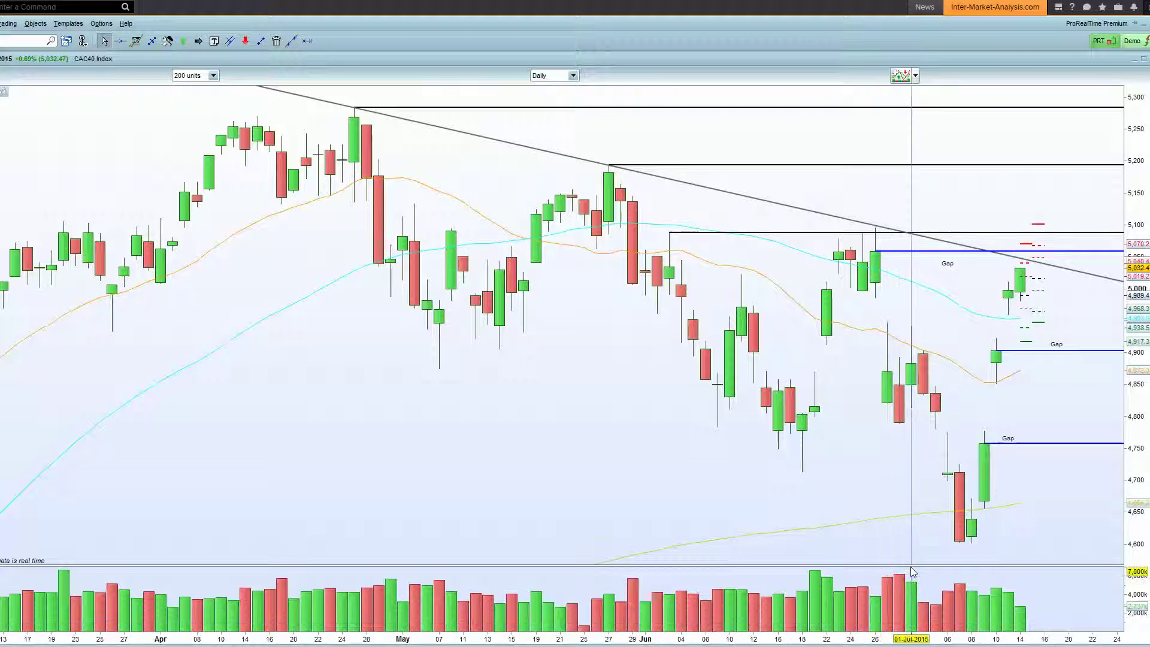
# Load the InterMarketAnalysis chart template
pyautogui.moveTo(913, 572)
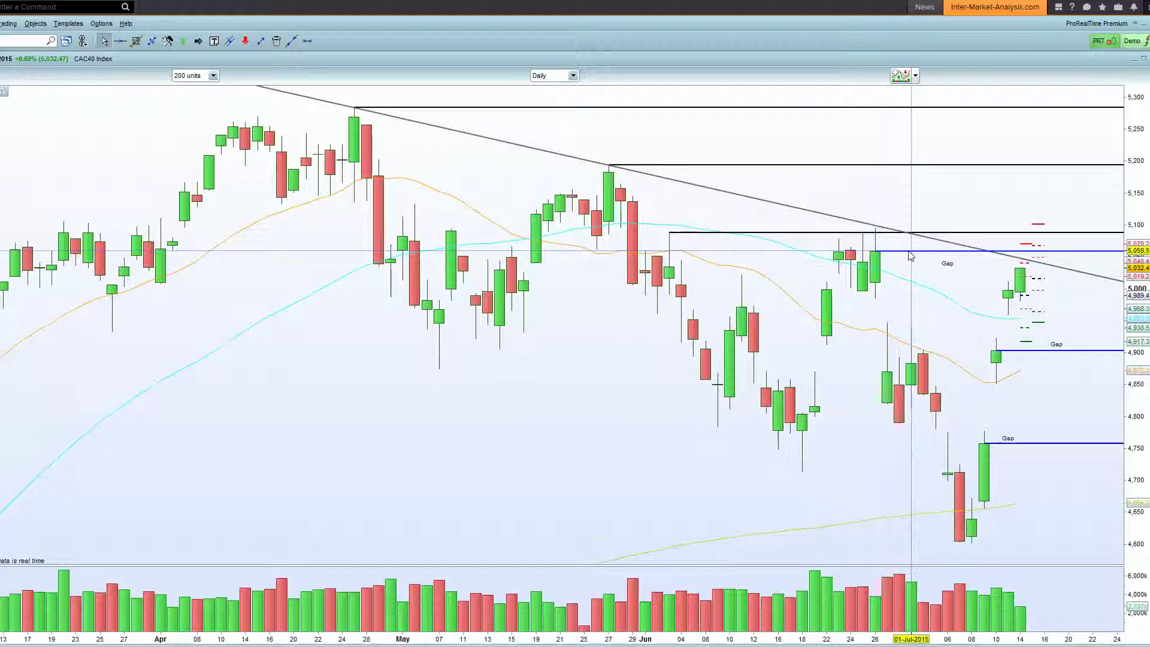
pyautogui.moveTo(910, 256)
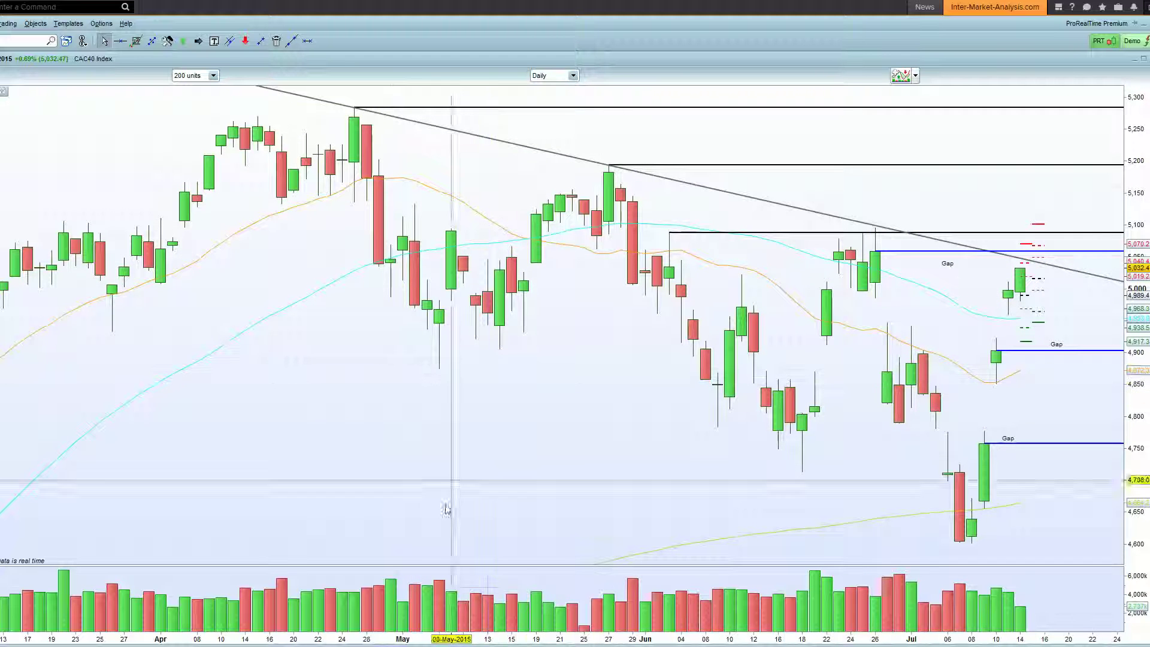
pyautogui.click(416, 587)
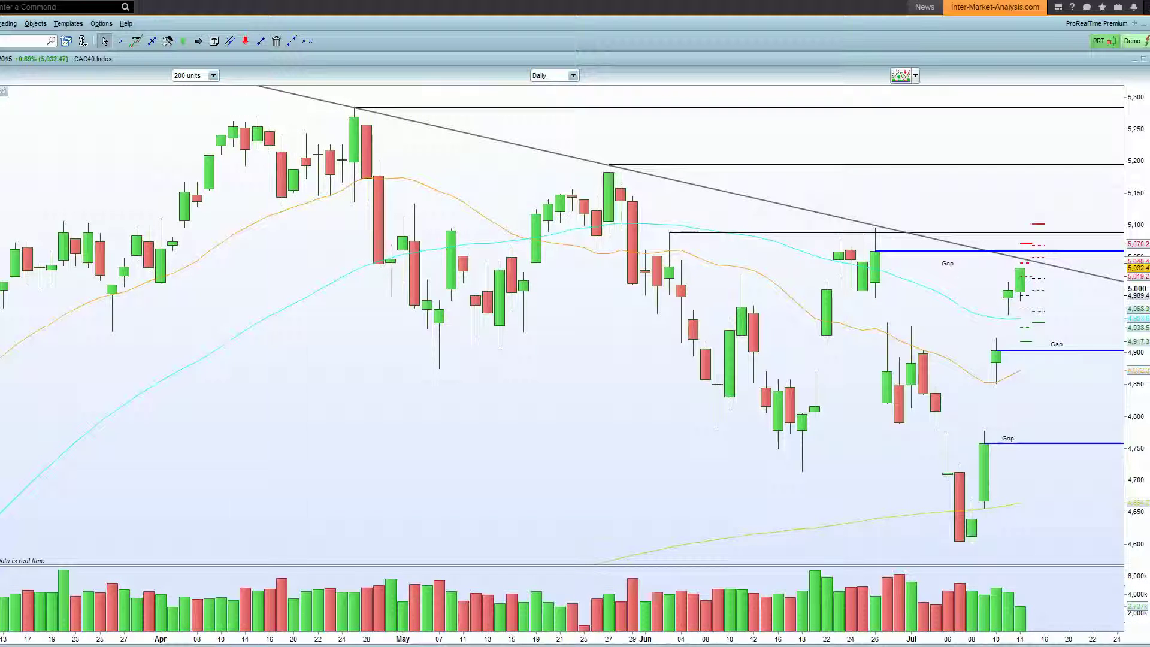
pyautogui.click(68, 23)
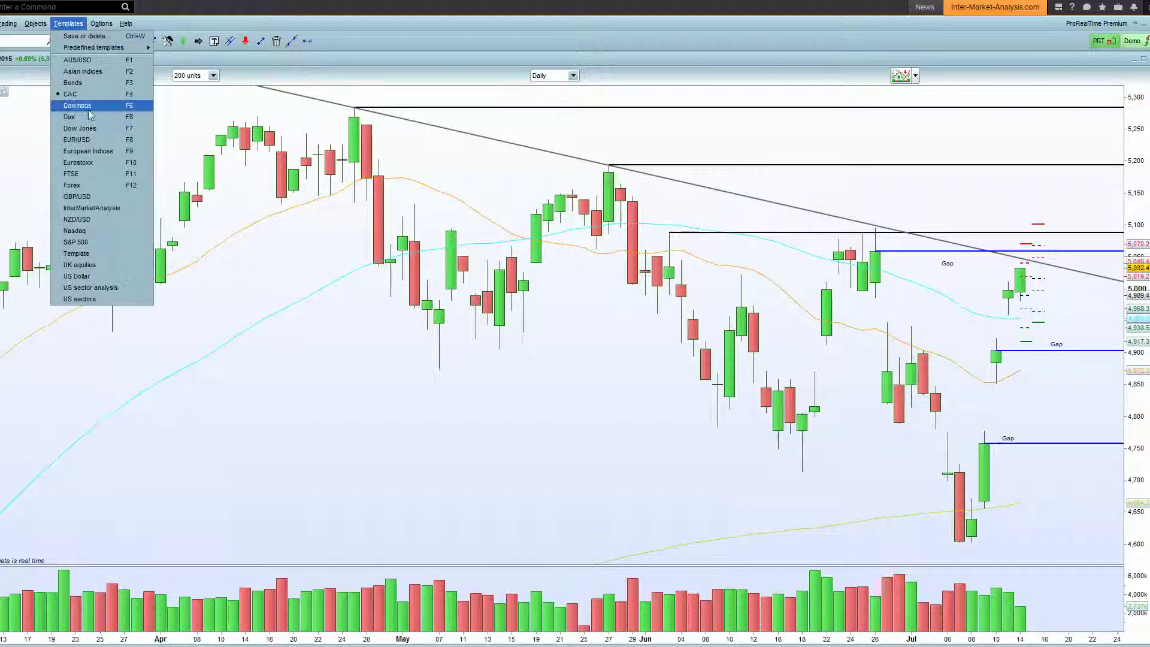
pyautogui.click(101, 208)
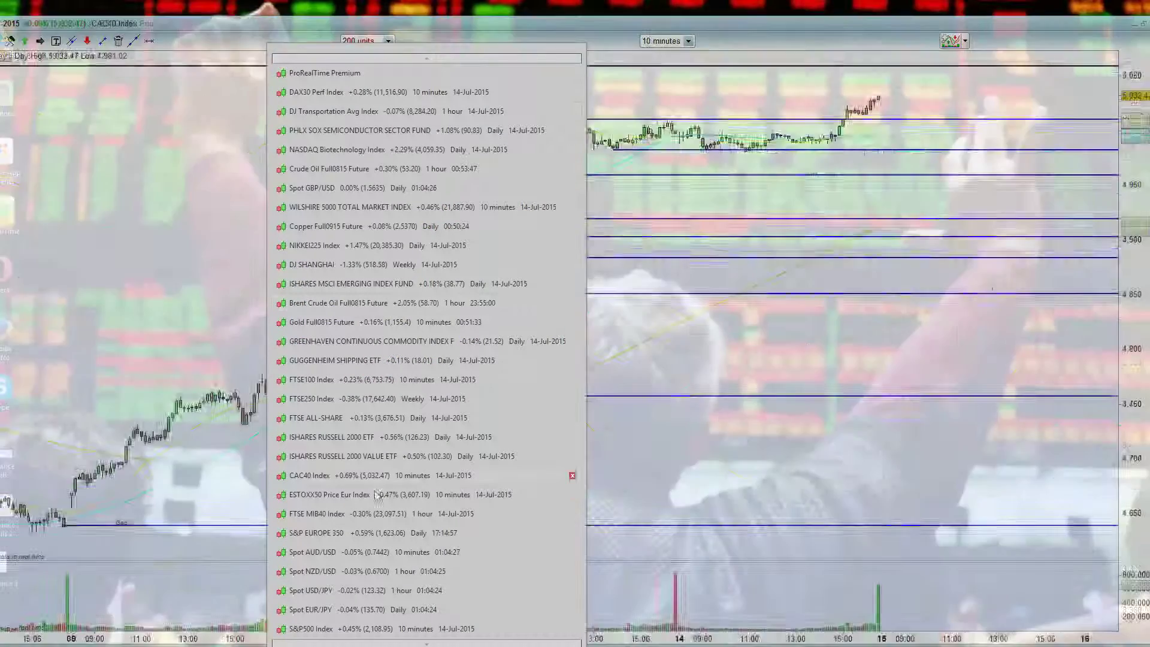
# Find Spot GBP/USD in the list of open chart windows and bring its chart to the front
pyautogui.scroll(-1, 372, 643)
pyautogui.scroll(-8, 372, 644)
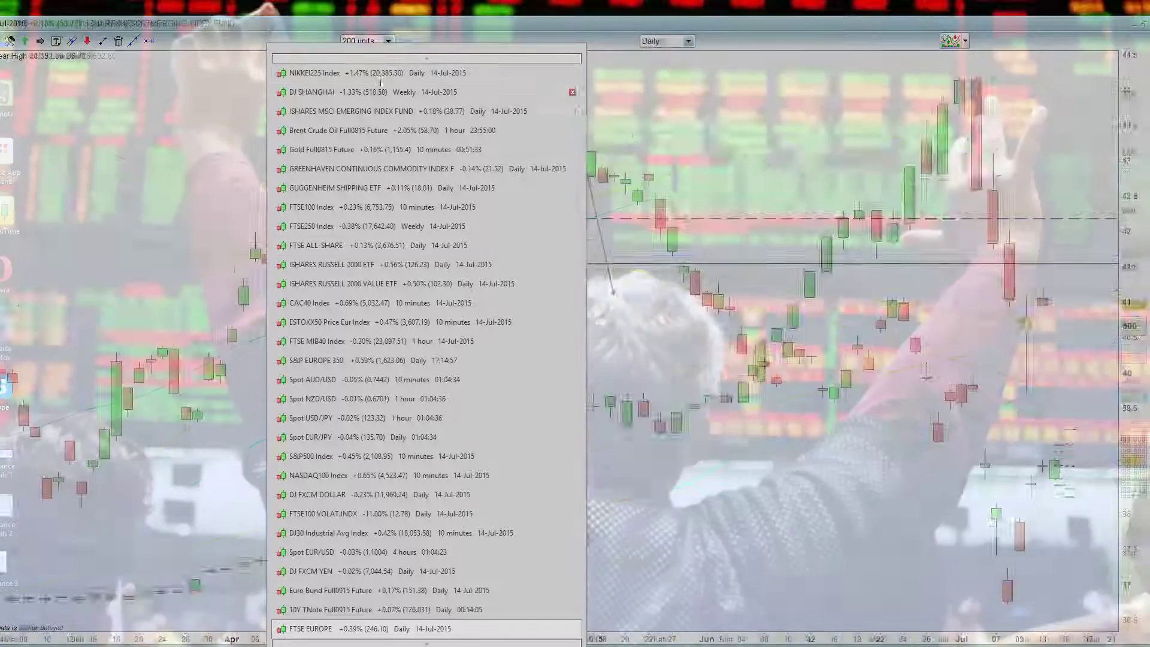
pyautogui.scroll(5, 387, 57)
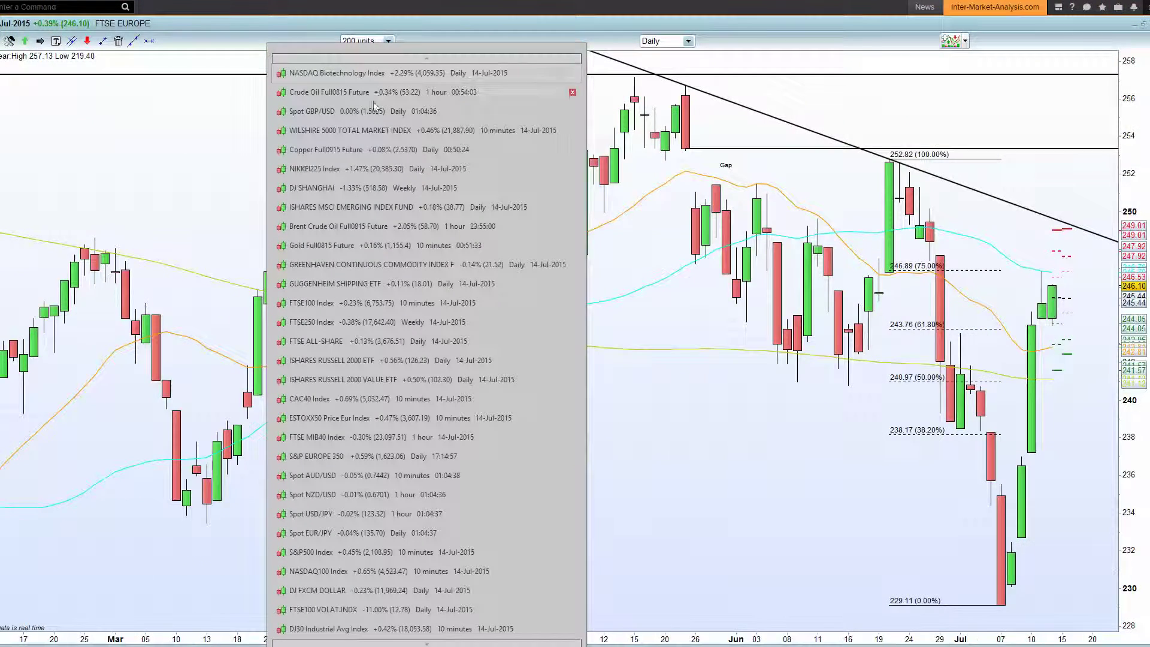
pyautogui.click(374, 111)
# Set the Spot GBP/USD chart's timeframe to 1 hour and examine the July price action
pyautogui.click(653, 44)
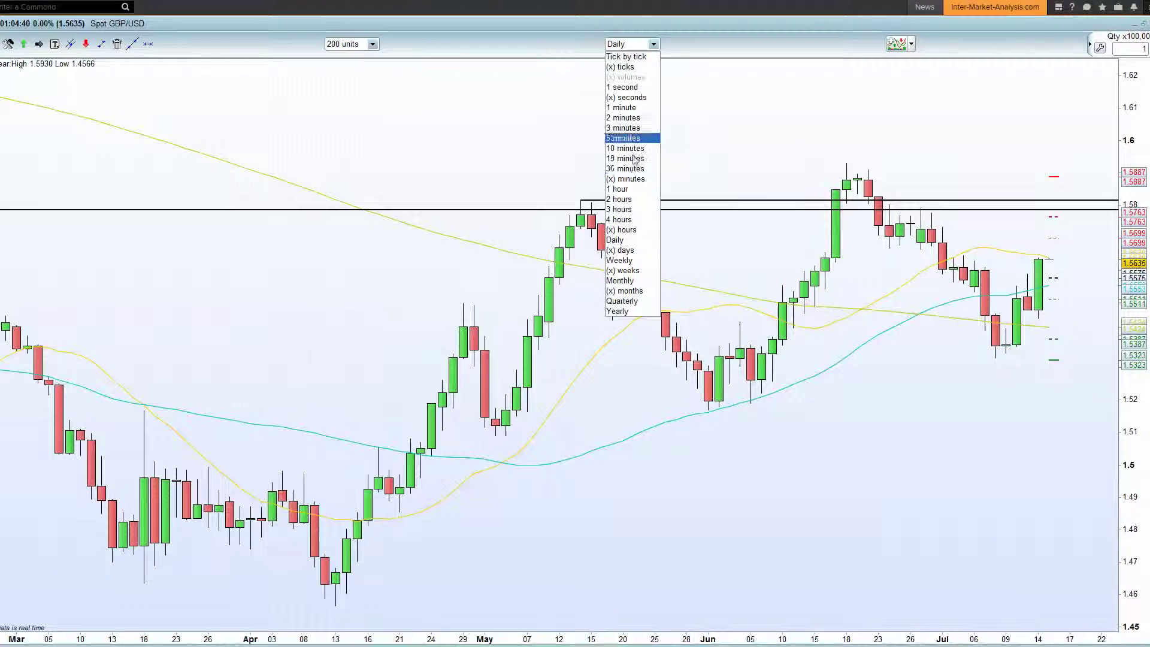
pyautogui.click(628, 189)
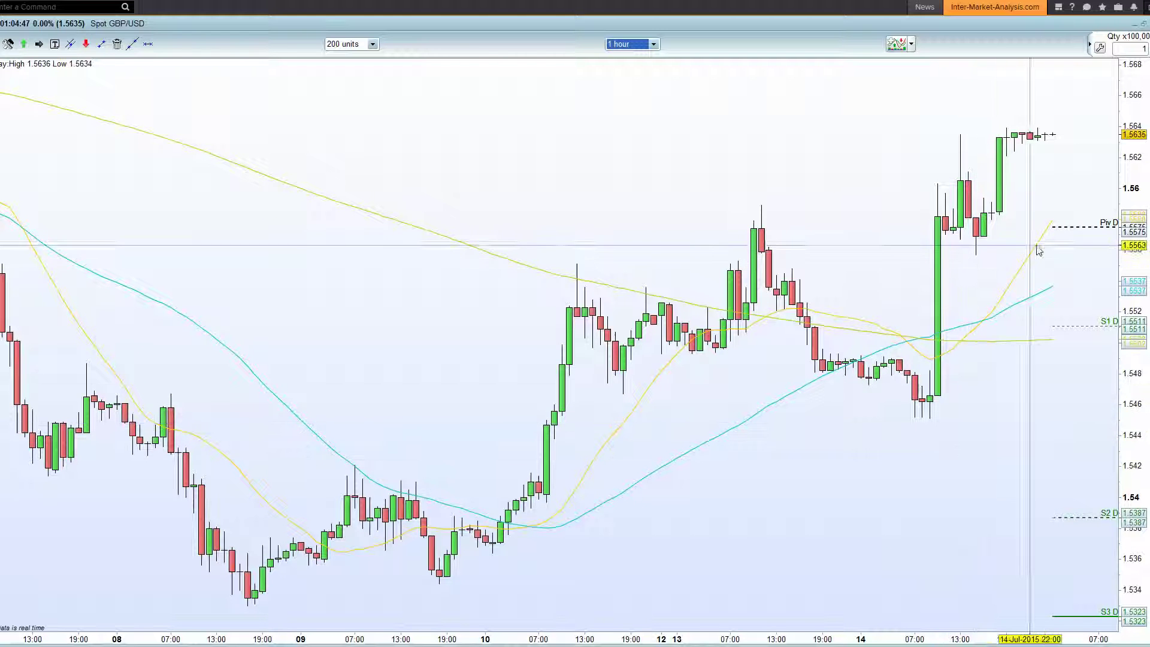
pyautogui.scroll(2, 988, 274)
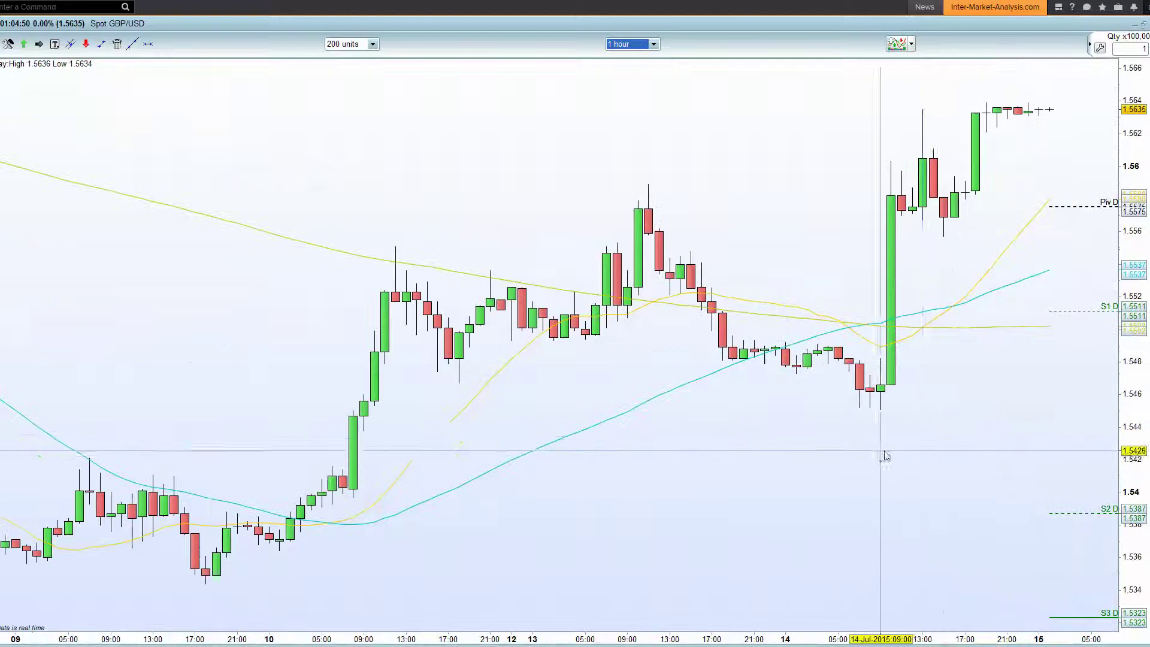
pyautogui.scroll(-2, 885, 454)
pyautogui.scroll(-2, 885, 458)
pyautogui.scroll(-1, 885, 458)
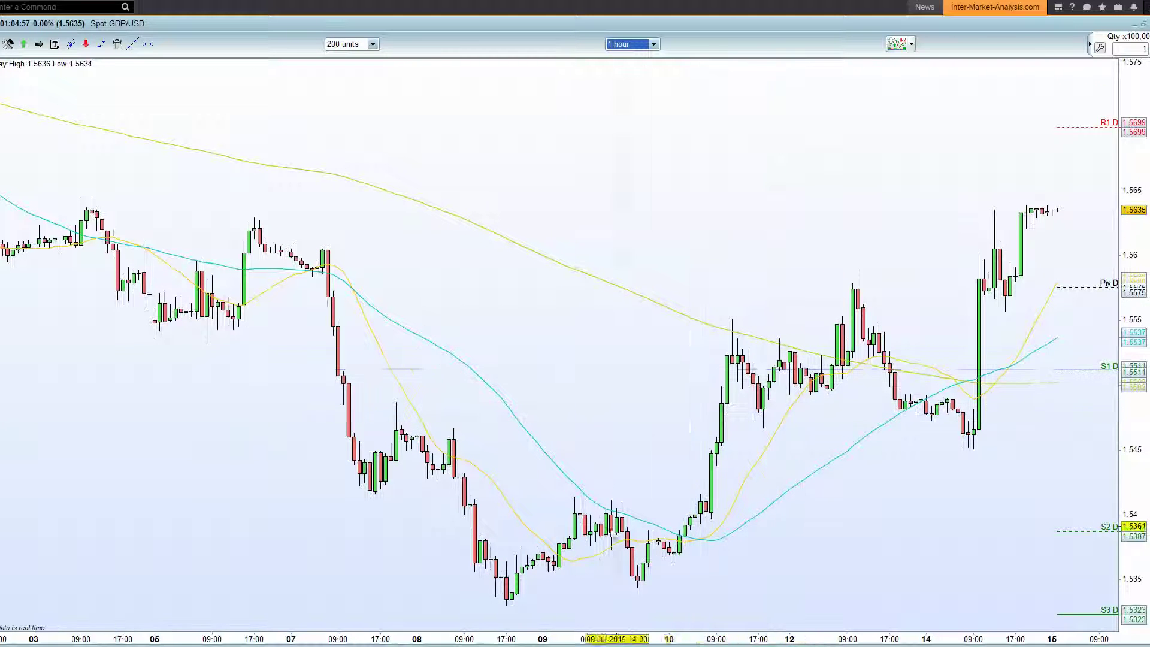
pyautogui.scroll(1, 500, 566)
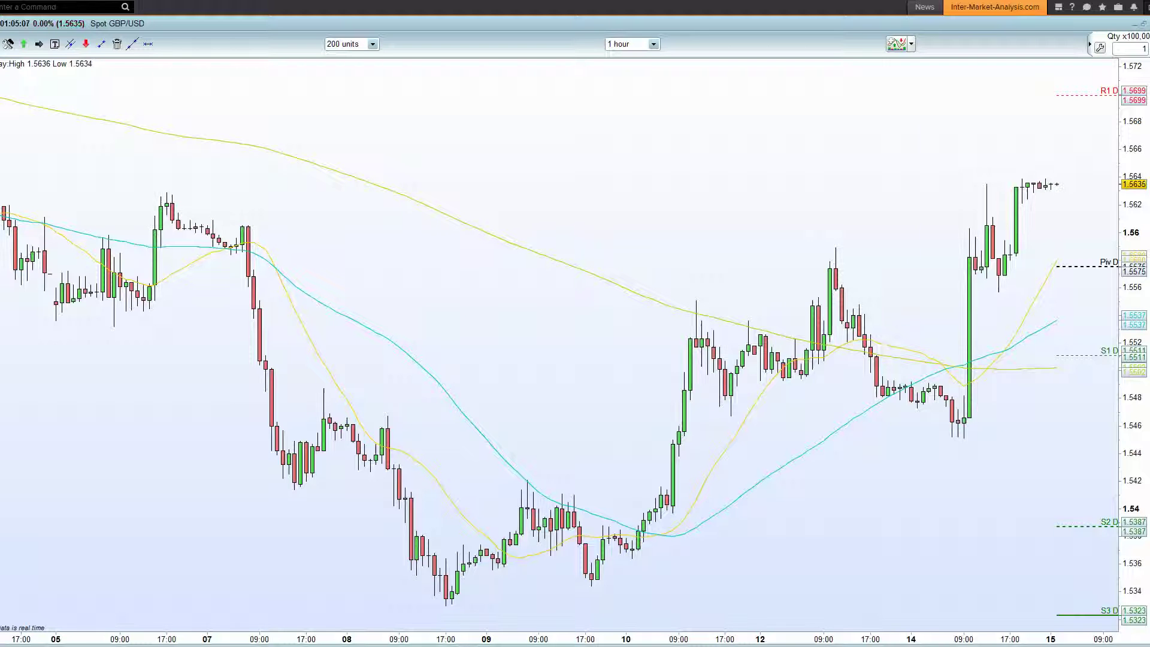
# Bring the Brent Crude Oil Full0815 Future chart to the front and set its timeframe to 15 minutes
pyautogui.scroll(-3, 775, 262)
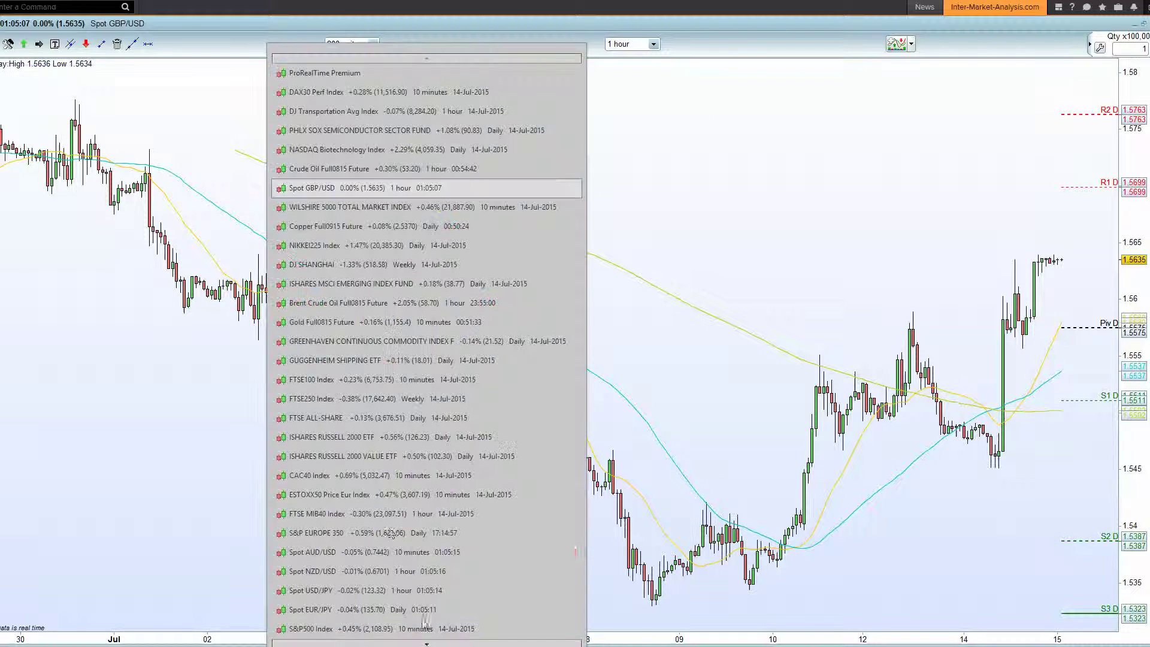
pyautogui.click(336, 307)
pyautogui.click(680, 43)
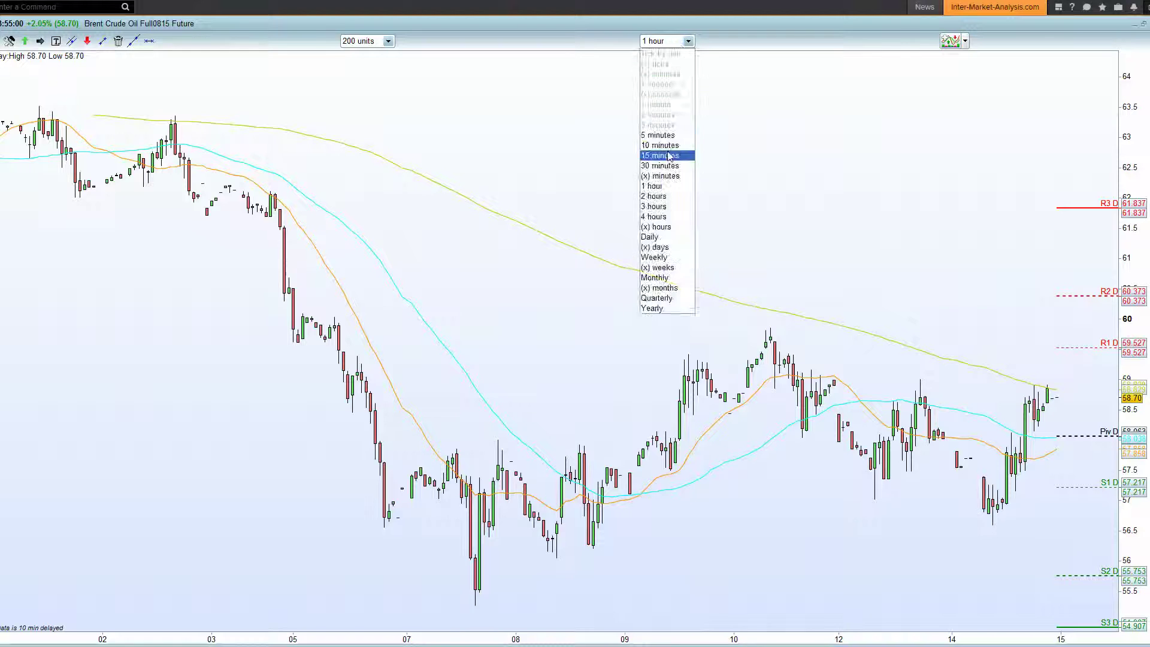
pyautogui.click(662, 102)
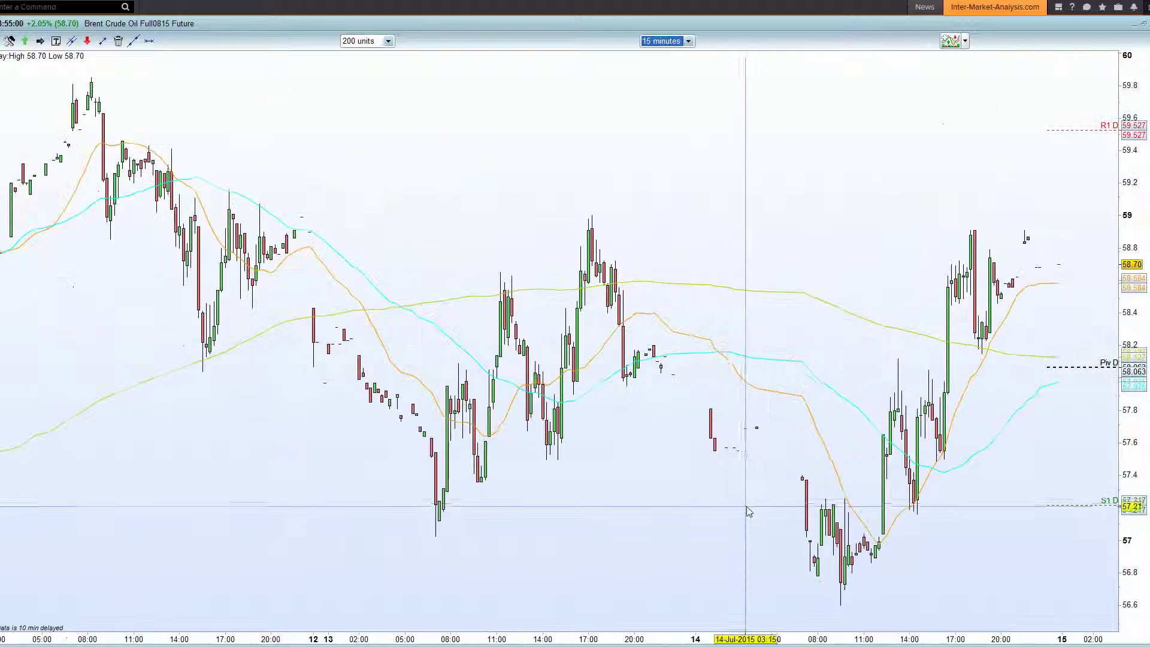
pyautogui.scroll(3, 887, 559)
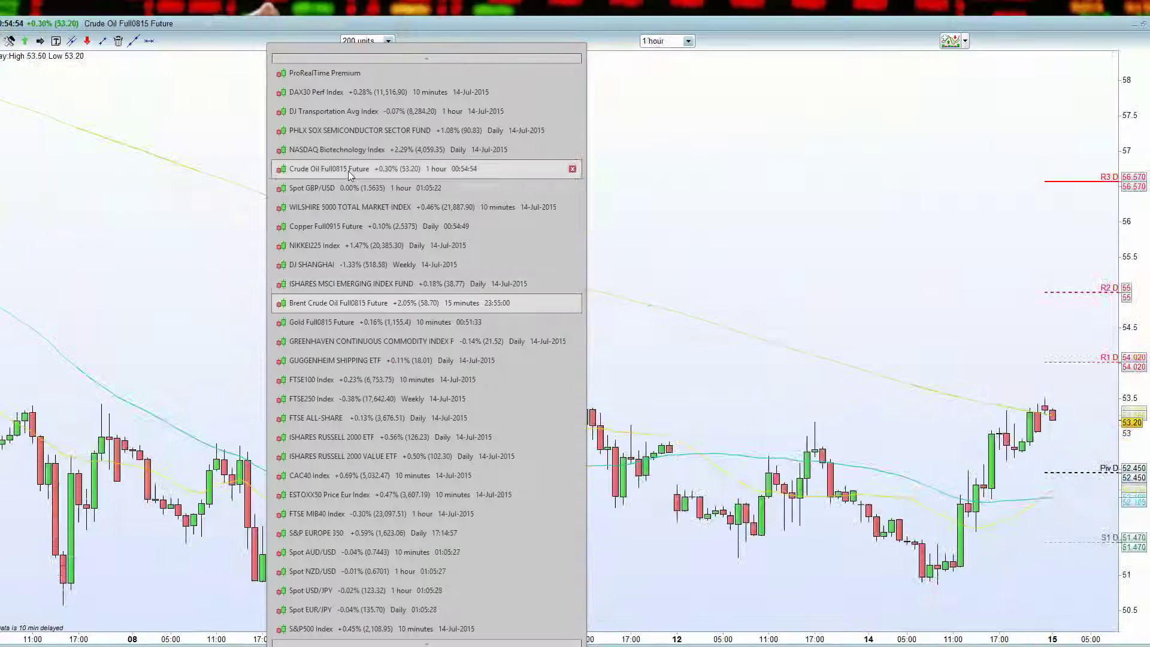
# Bring the Crude Oil Full0815 Future chart to the front and set its timeframe to 15 minutes
pyautogui.click(350, 169)
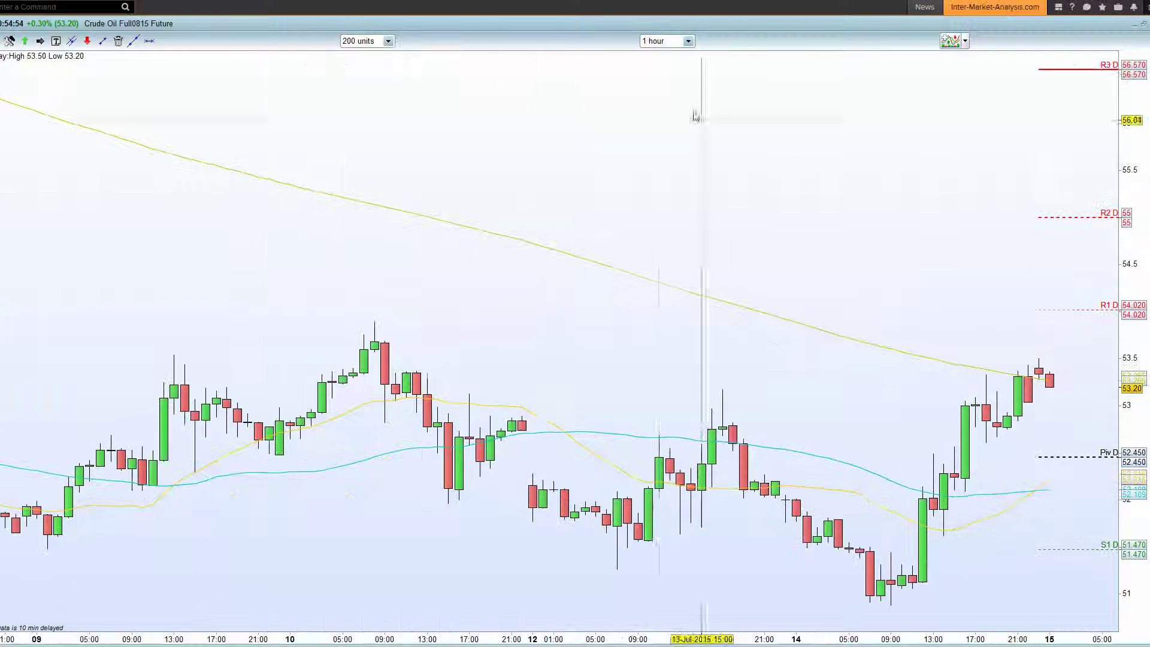
pyautogui.click(688, 41)
pyautogui.click(677, 157)
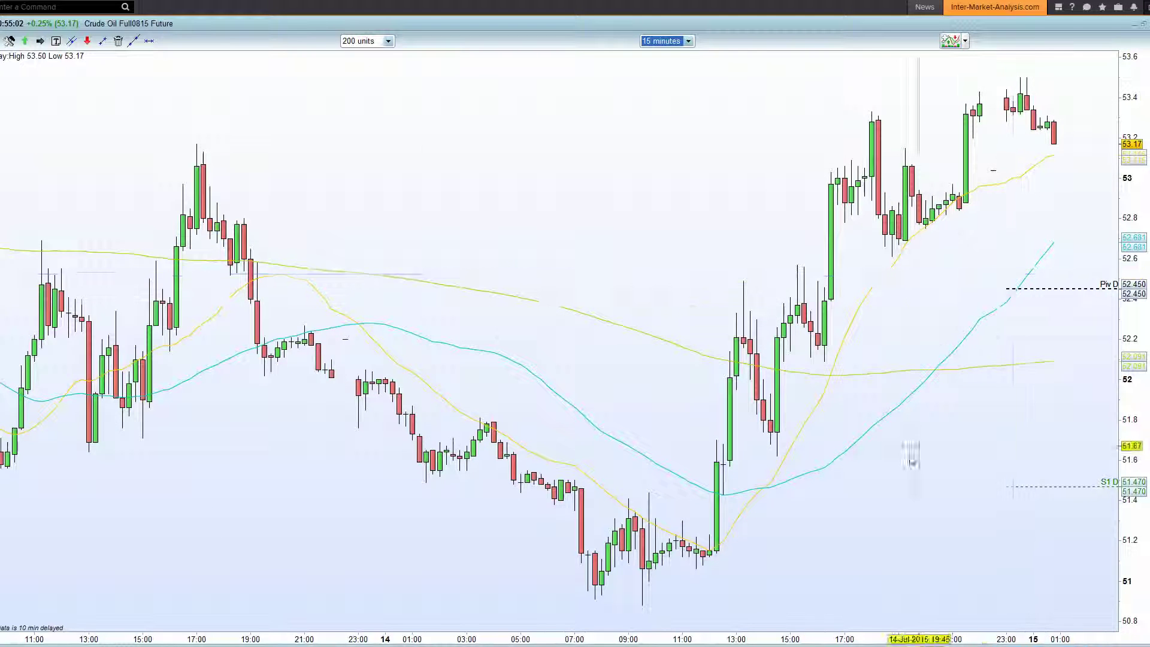
# Examine the crude oil future's 15-minute price action and moving averages from 9 to 14 July
pyautogui.scroll(-2, 845, 476)
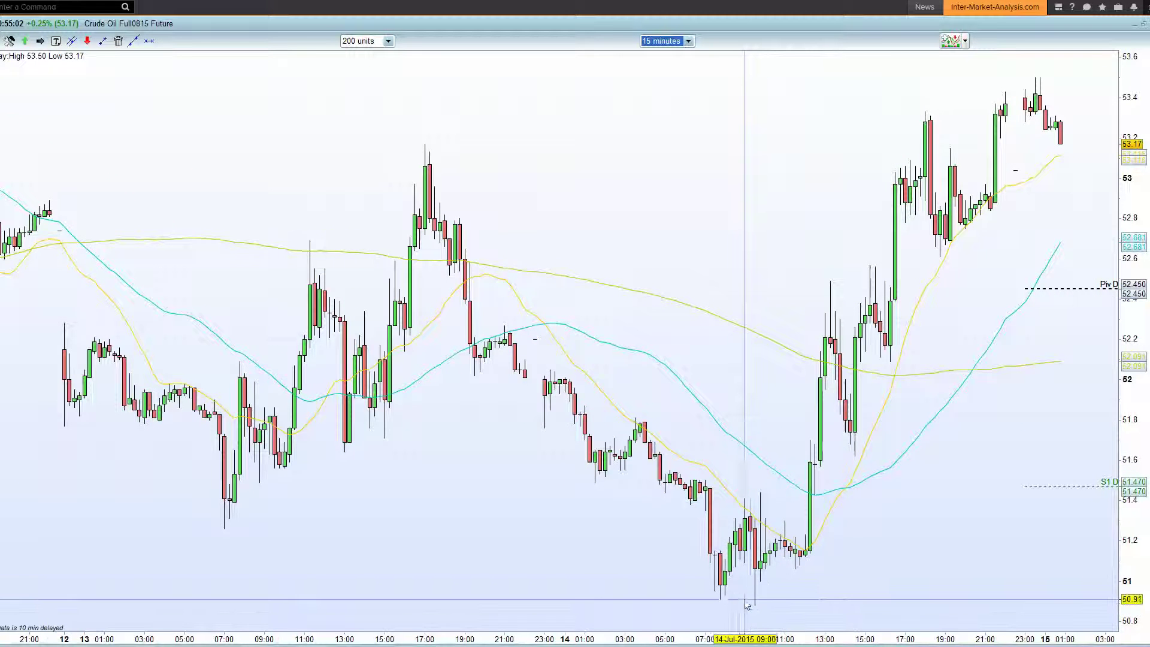
pyautogui.scroll(-2, 749, 605)
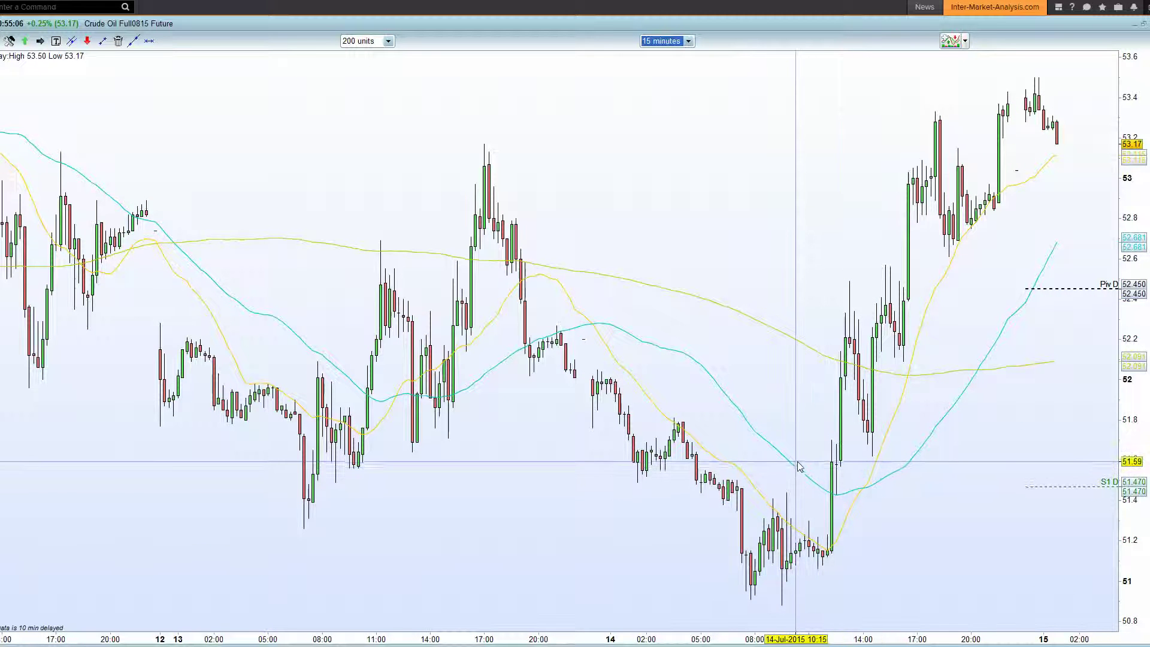
pyautogui.scroll(-2, 798, 475)
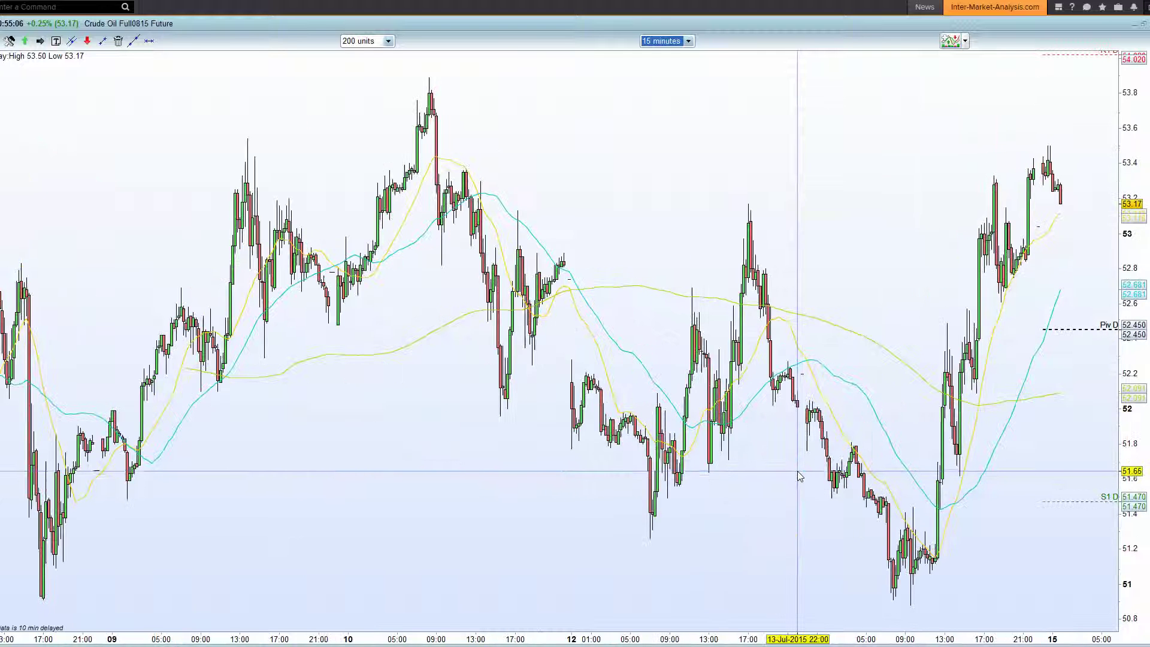
pyautogui.moveTo(798, 475)
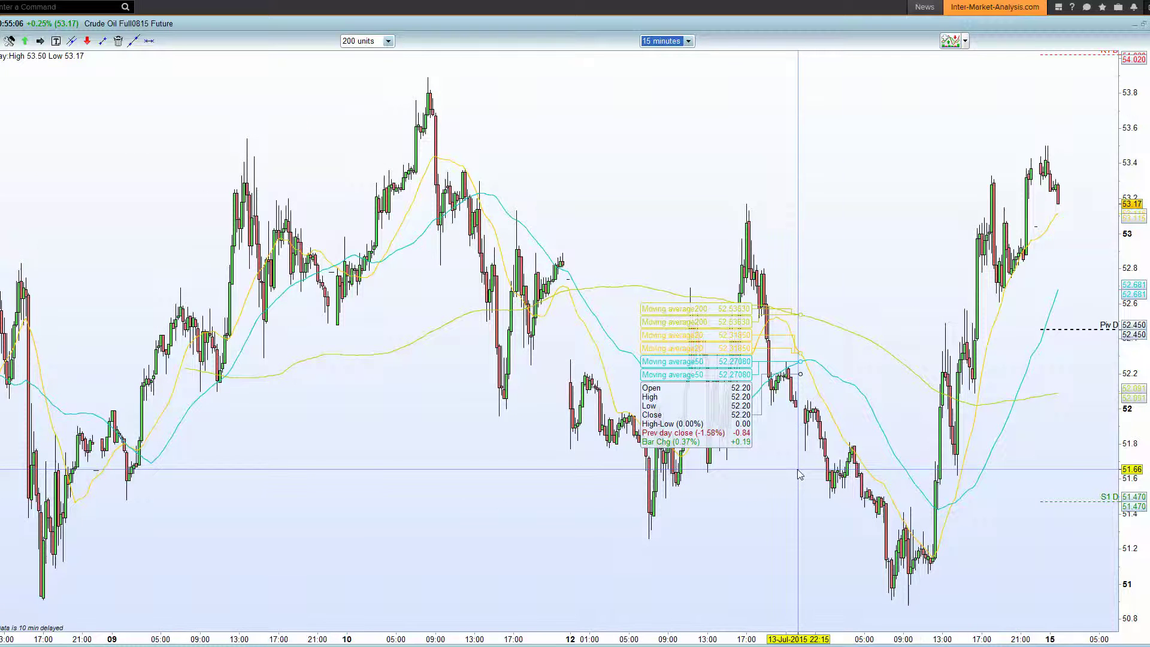
pyautogui.scroll(2, 850, 452)
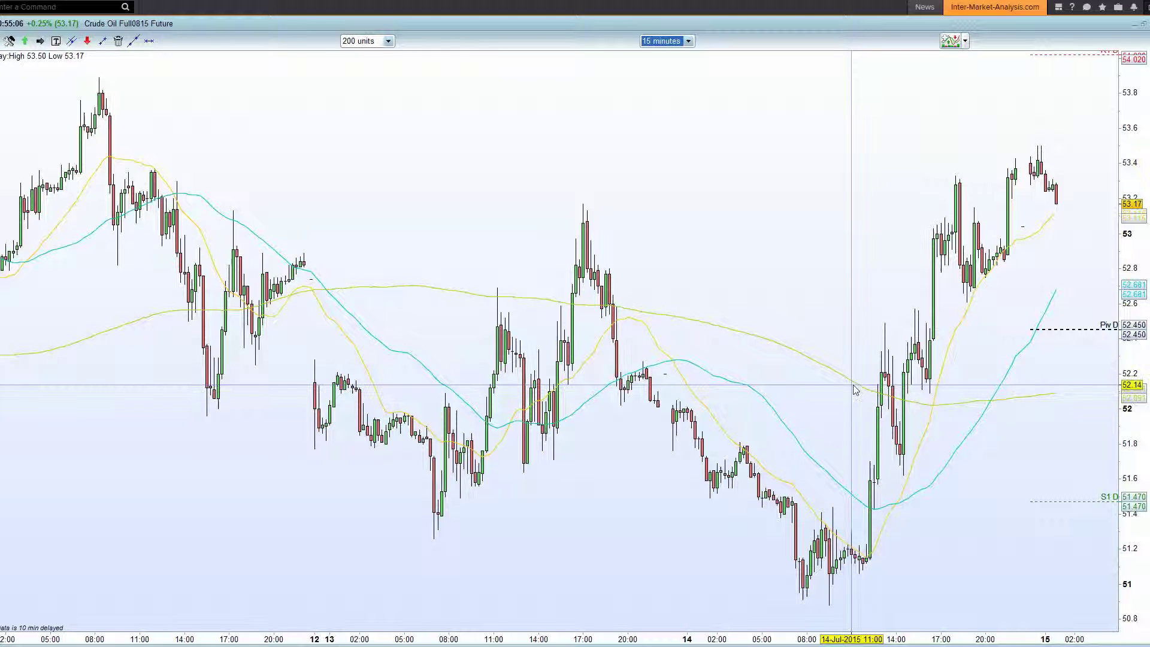
pyautogui.moveTo(855, 390)
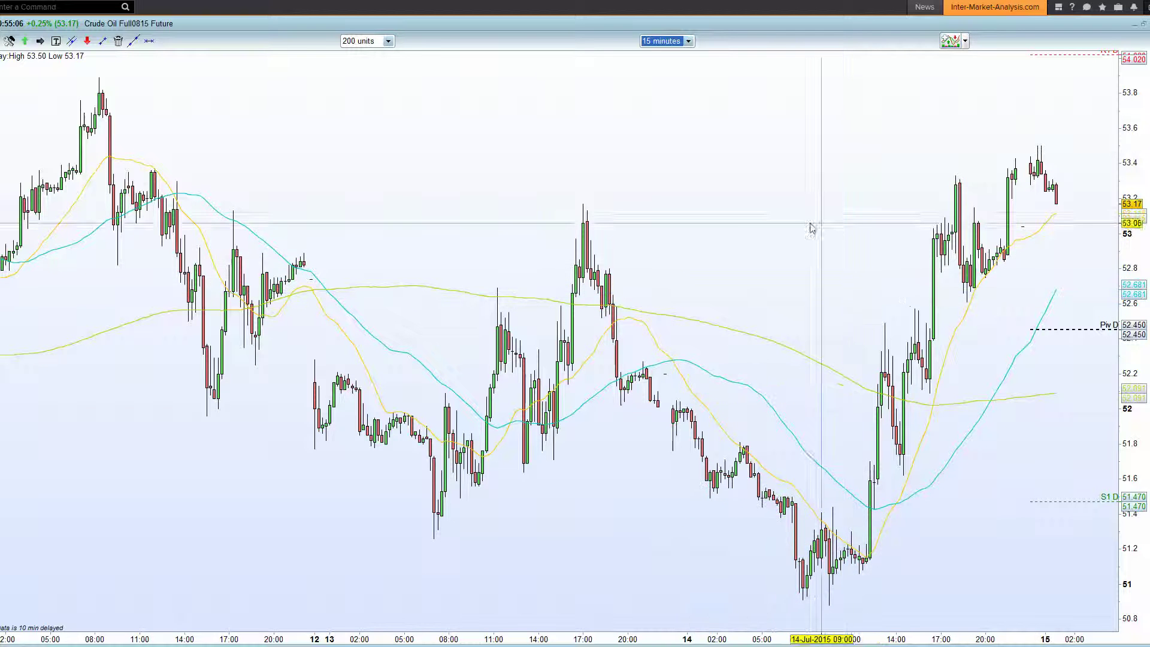
pyautogui.scroll(-1, 629, 350)
pyautogui.scroll(-2, 629, 351)
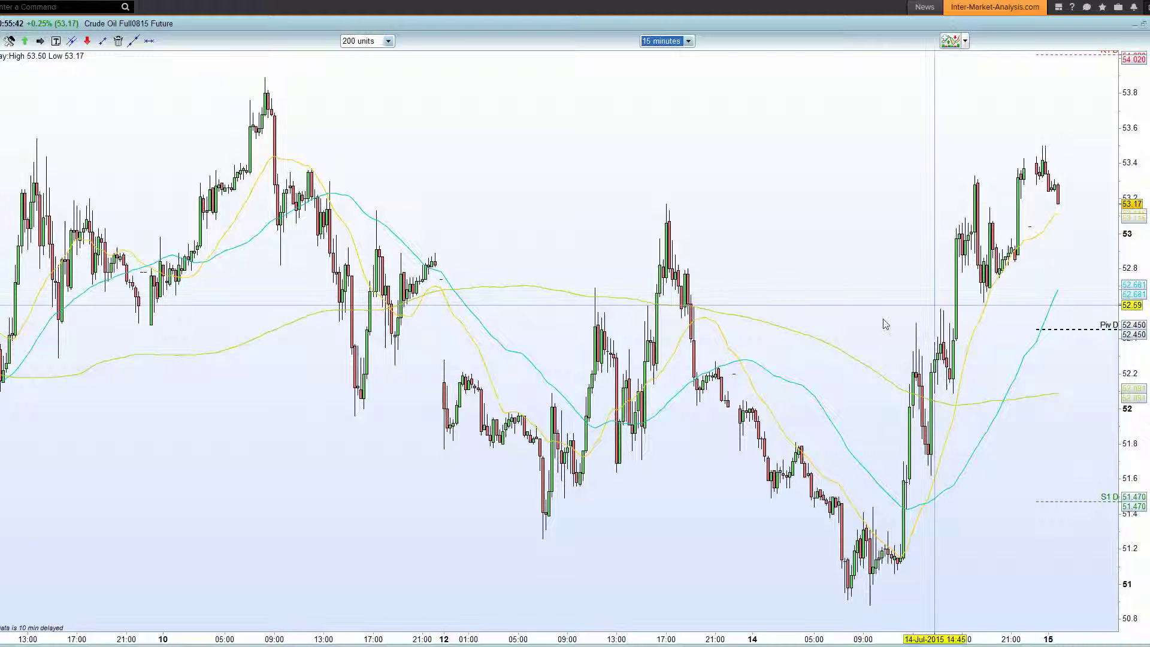
pyautogui.hscroll(3, 495, 303)
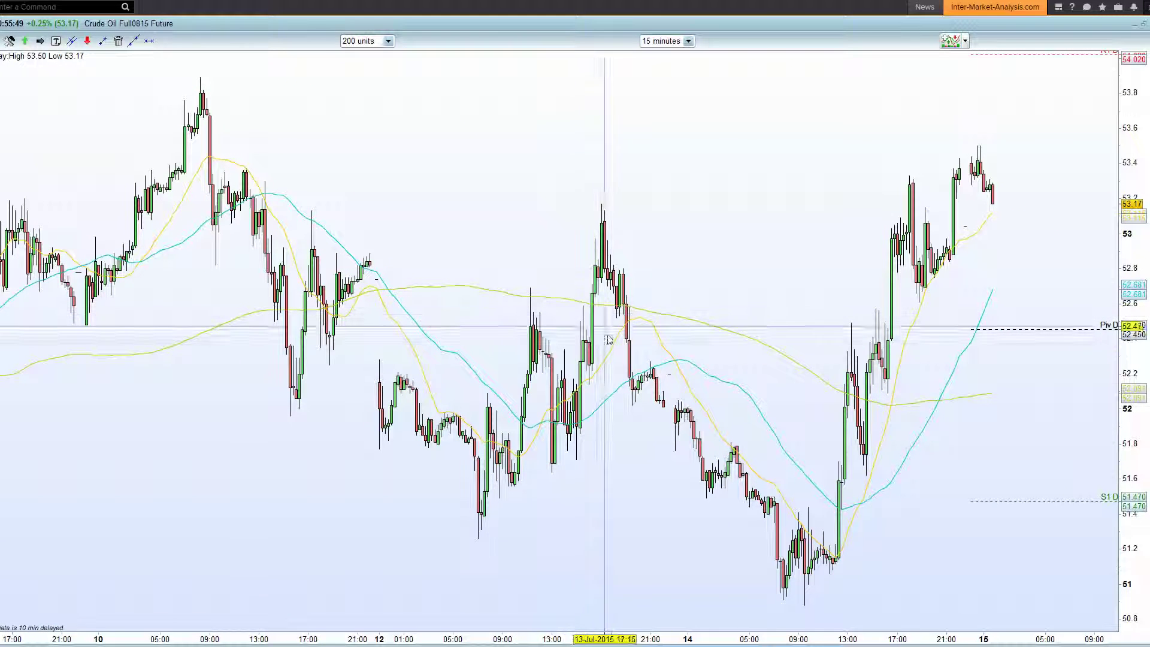
# Bring the FTSE100 Index chart to the front and set its timeframe to Weekly
pyautogui.middleClick(423, 360)
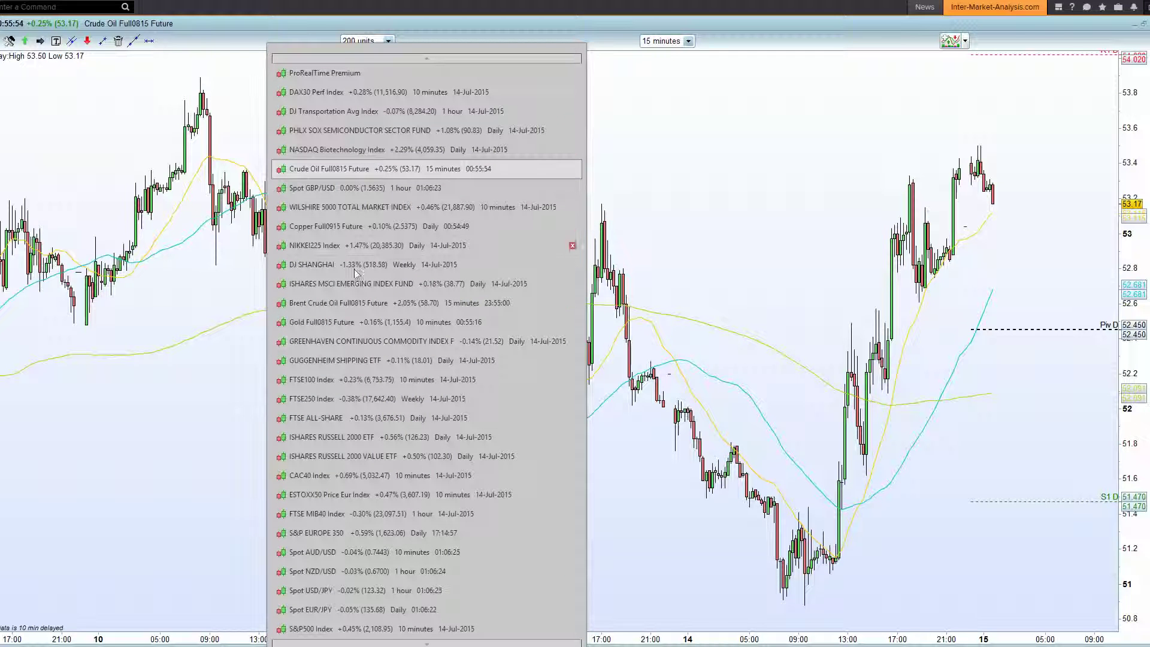
pyautogui.click(358, 382)
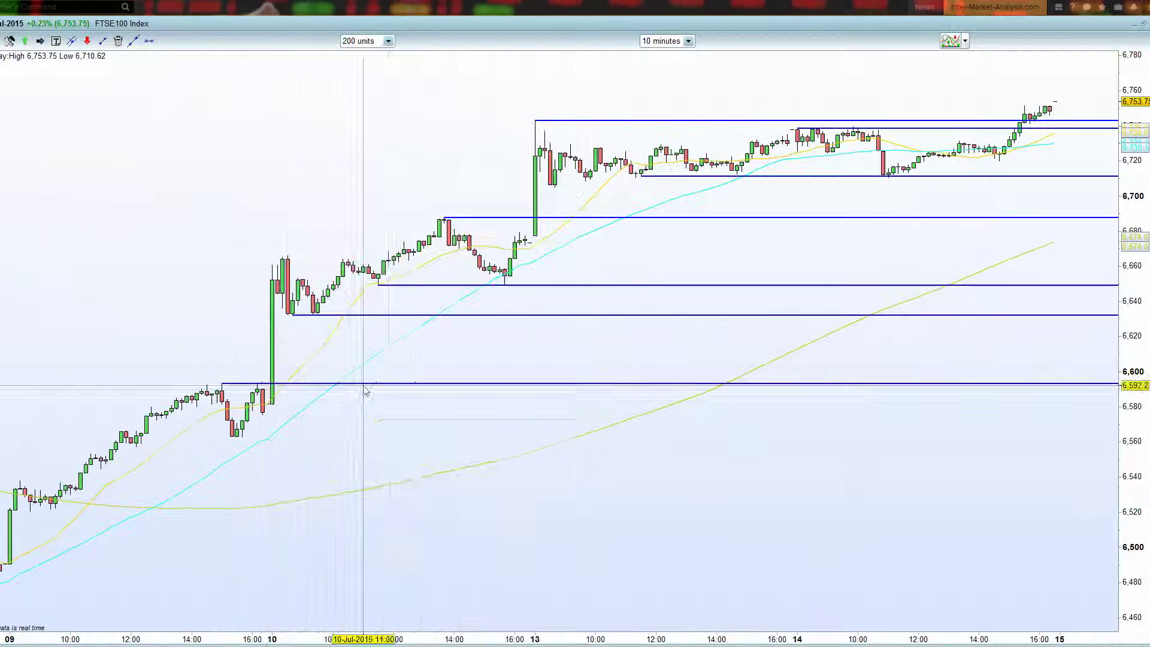
pyautogui.click(657, 42)
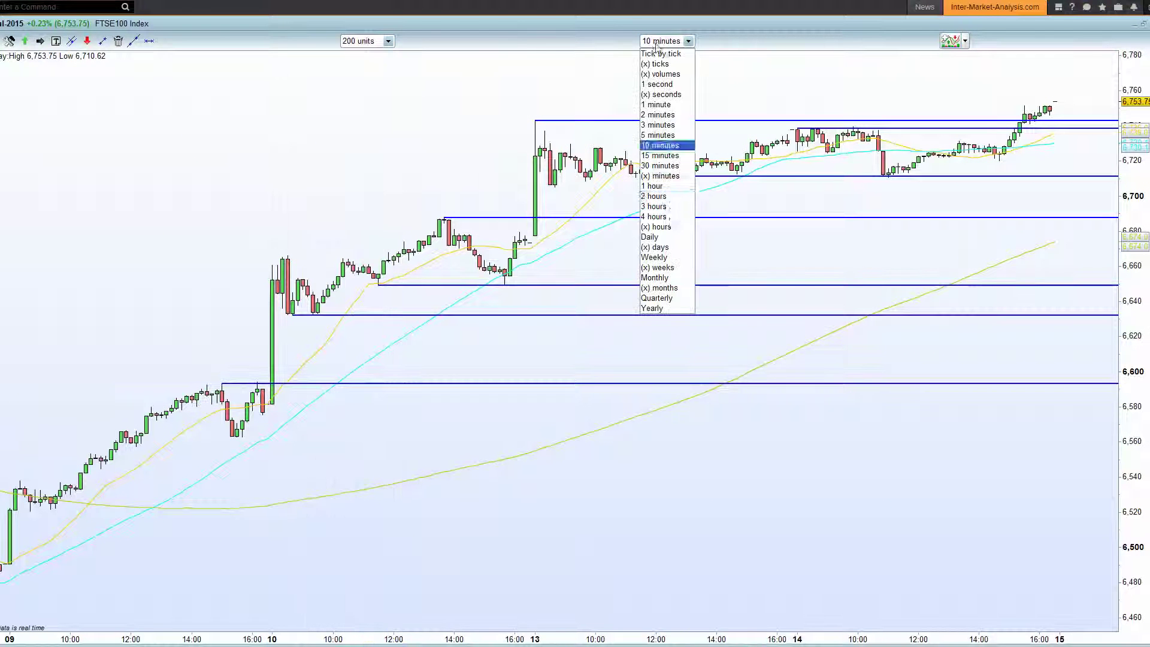
pyautogui.click(666, 263)
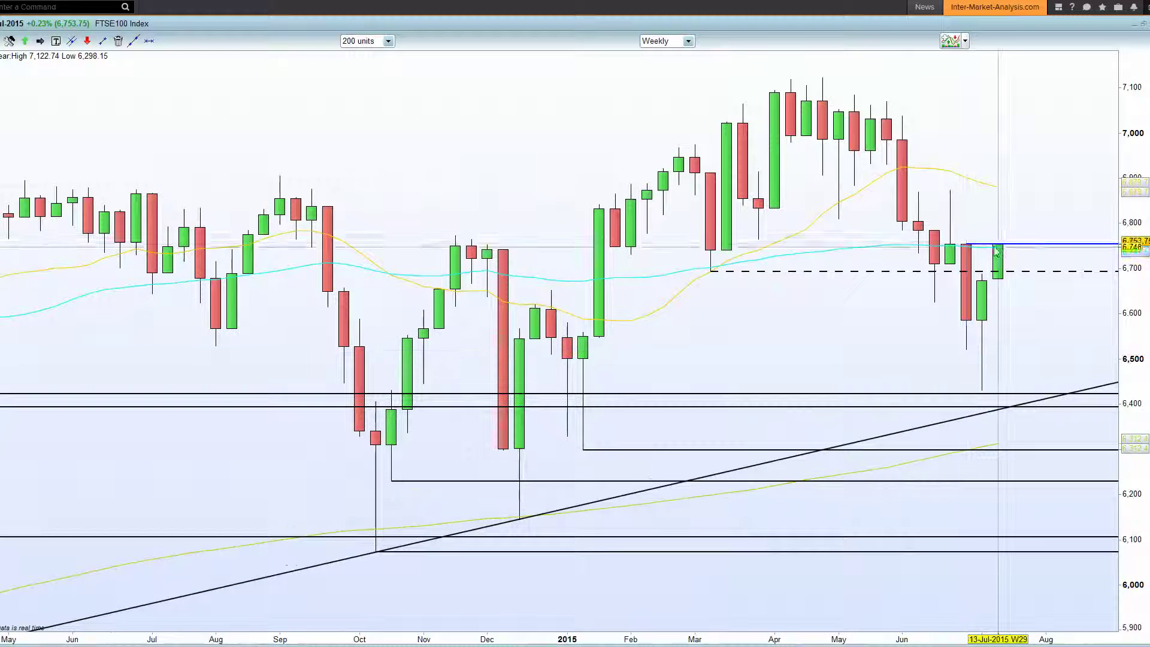
# Delete the dashed horizontal line at about 6,695 that starts from the March 2015 low on the weekly FTSE100 chart
pyautogui.moveTo(999, 248)
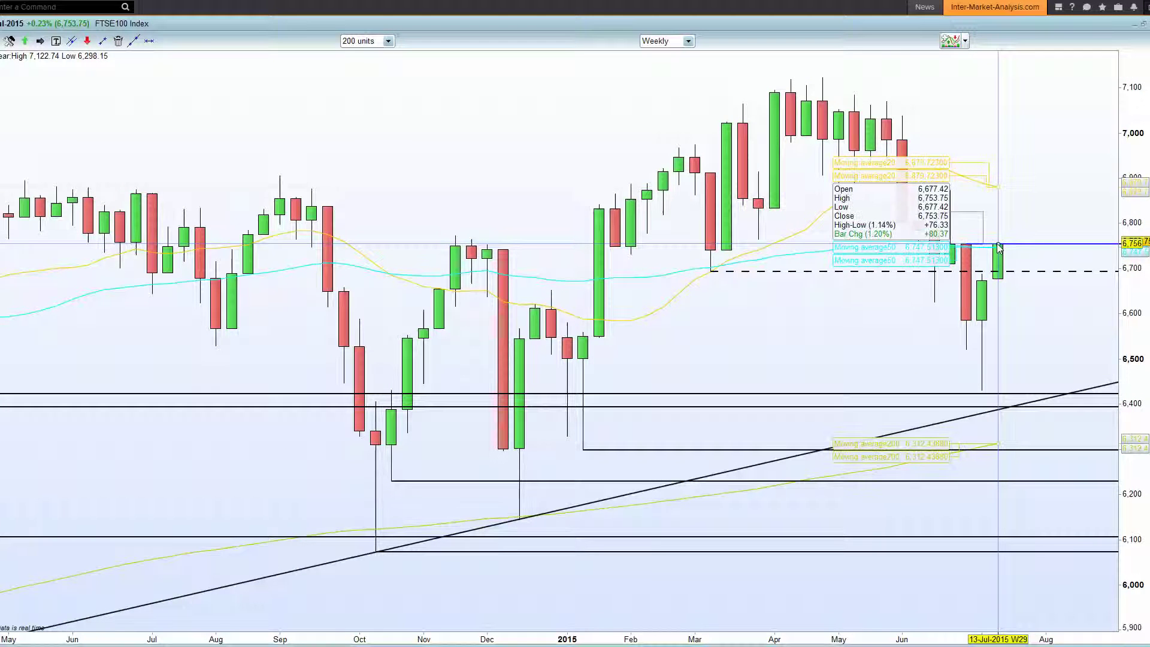
pyautogui.scroll(2, 786, 383)
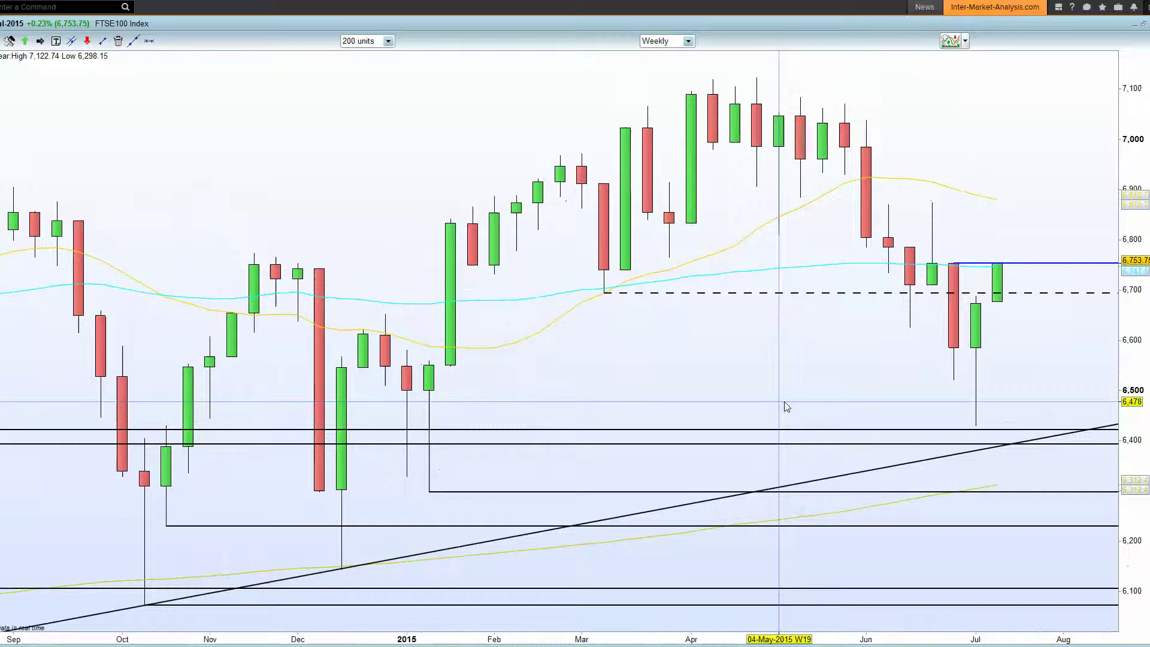
pyautogui.scroll(-2, 794, 387)
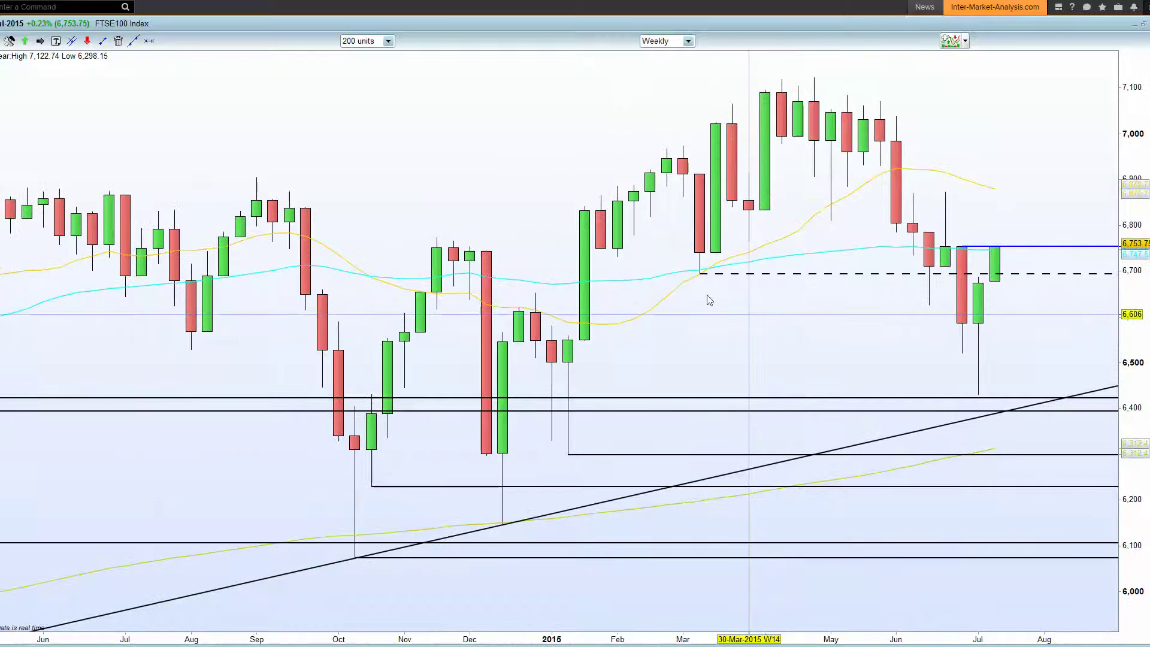
pyautogui.click(121, 42)
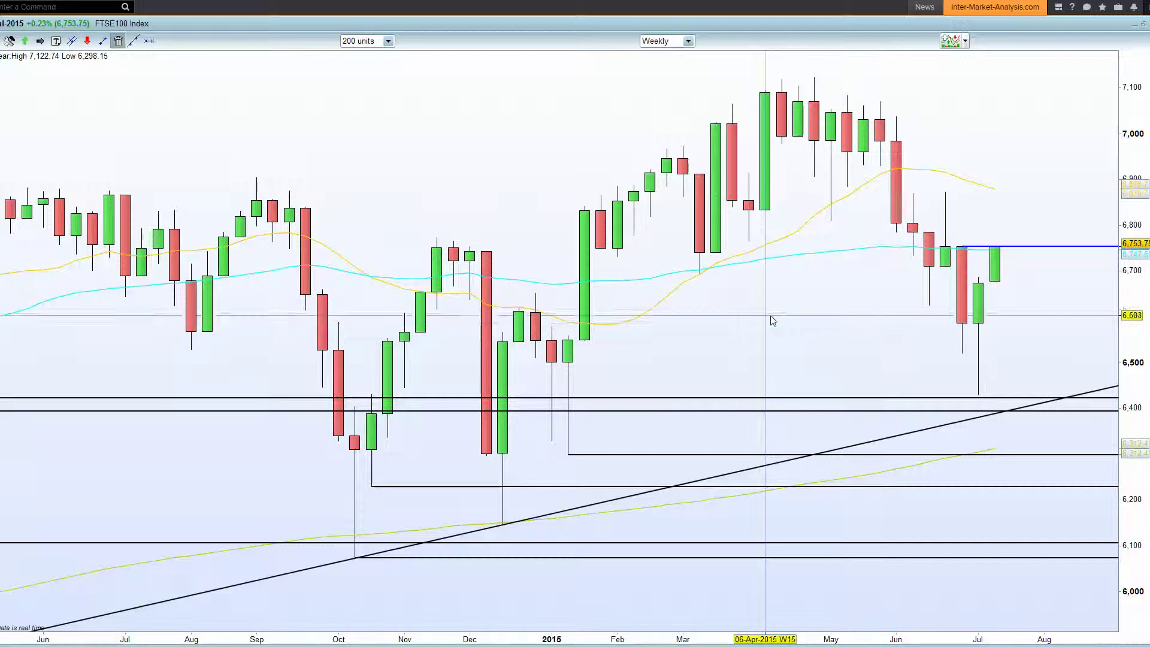
pyautogui.scroll(-3, 773, 321)
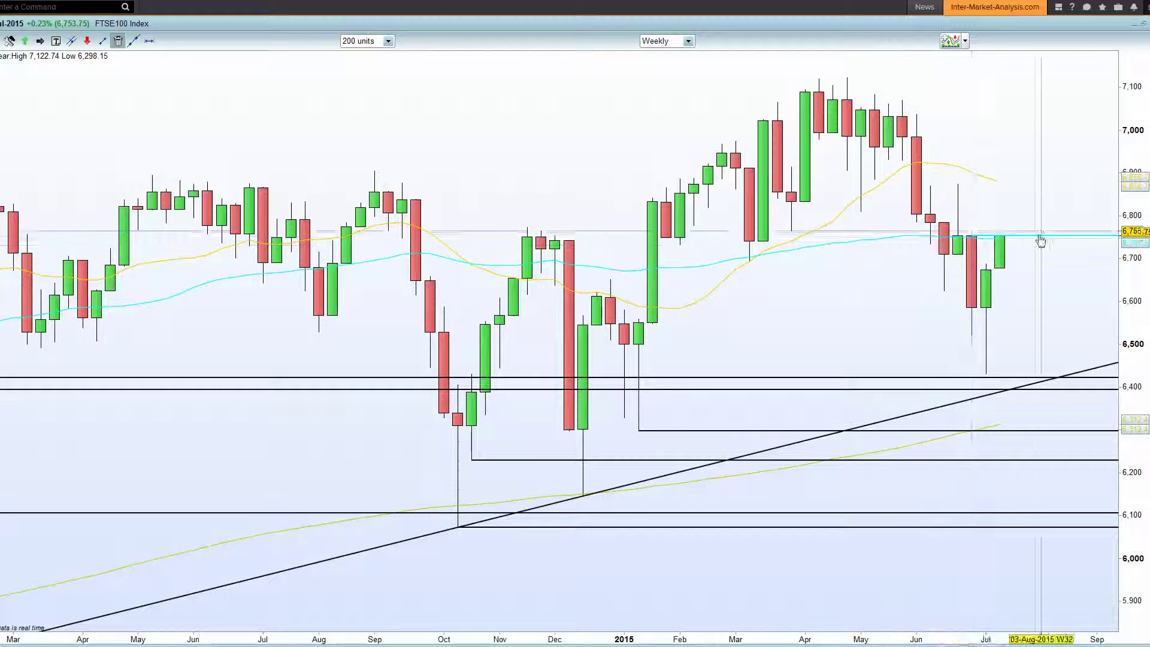
pyautogui.scroll(1, 990, 179)
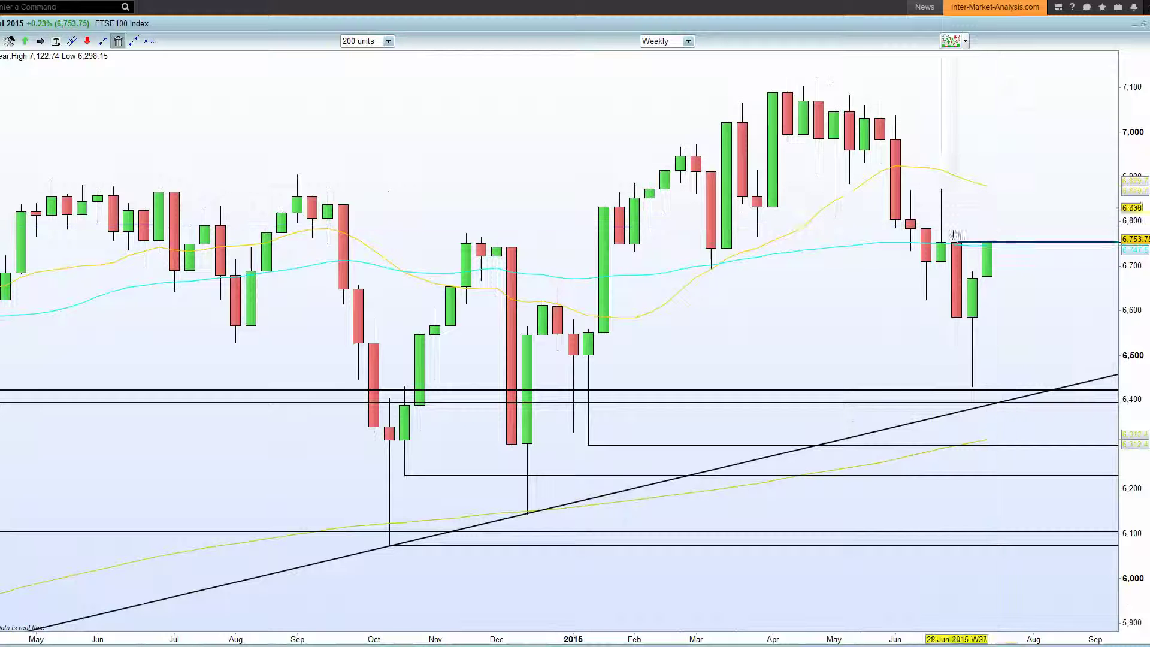
pyautogui.scroll(-2, 982, 149)
# Set the FTSE100 chart's timeframe to Daily and examine the July candles around the upper descending trendline
pyautogui.click(673, 41)
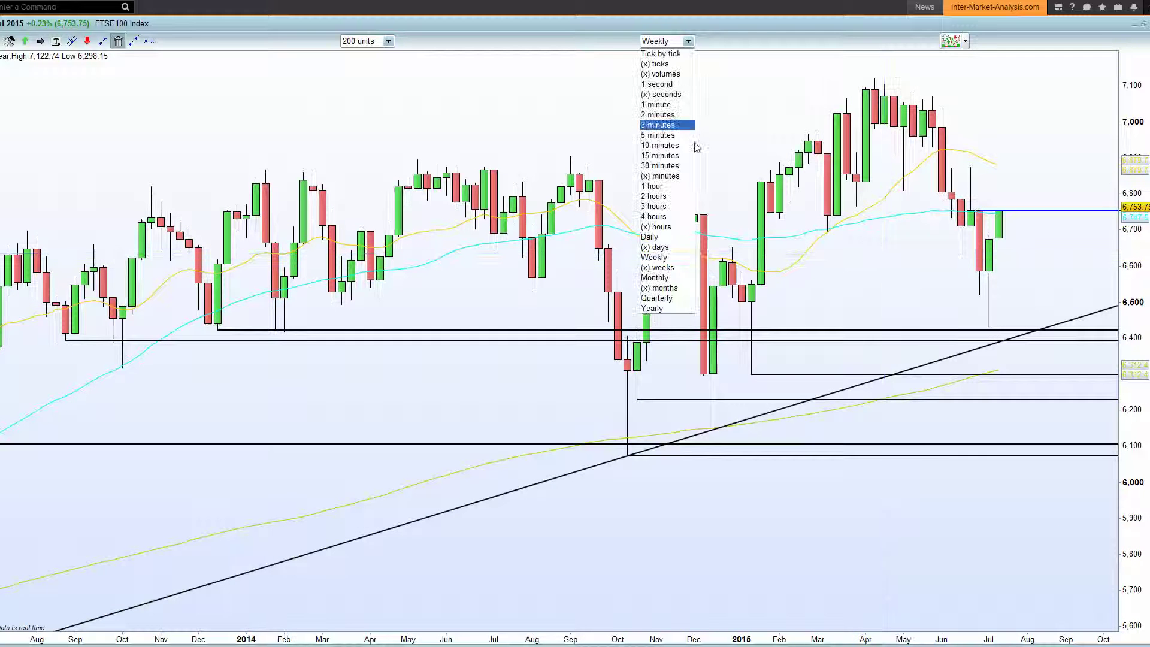
pyautogui.click(686, 237)
pyautogui.scroll(3, 688, 315)
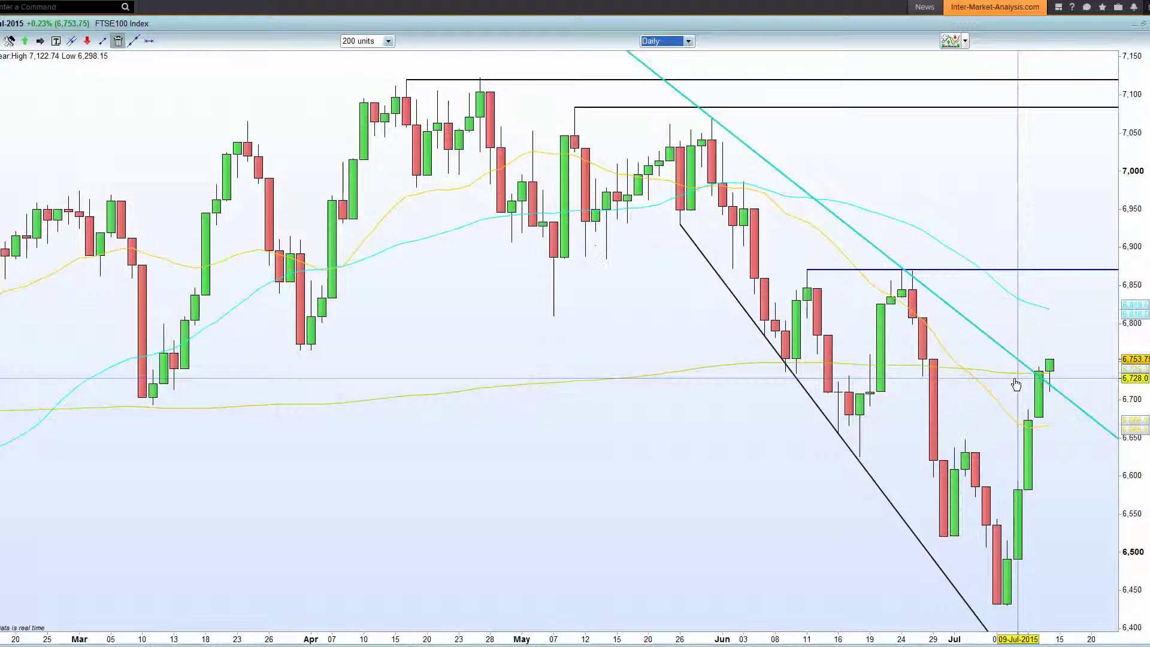
pyautogui.moveTo(1016, 384)
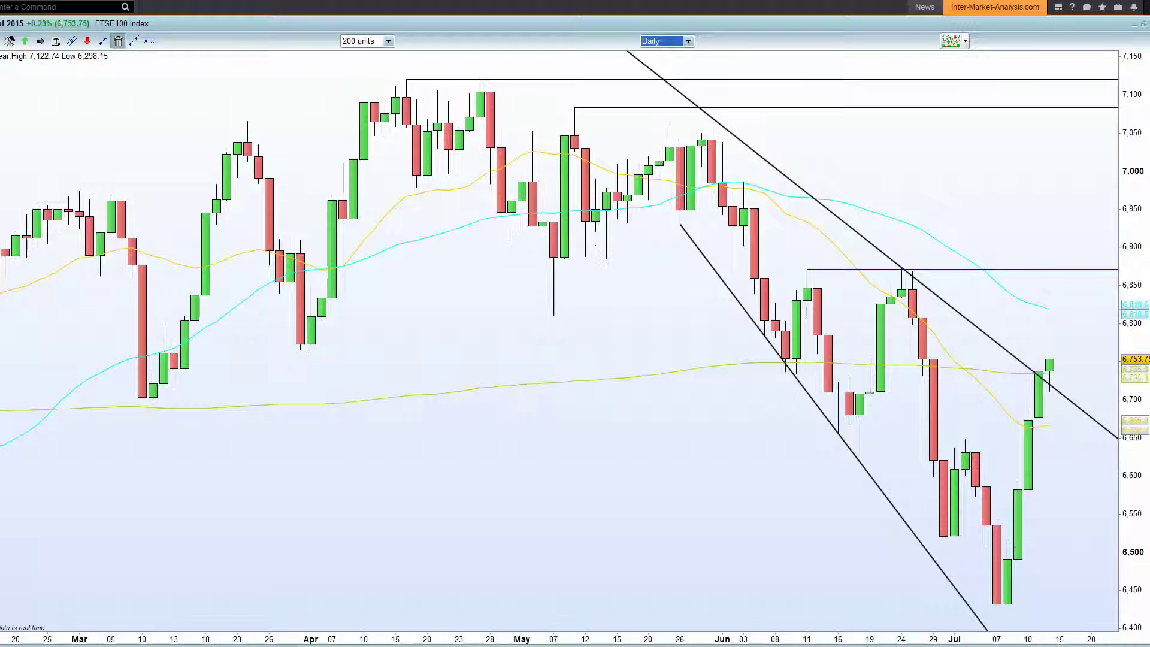
pyautogui.scroll(-3, 675, 385)
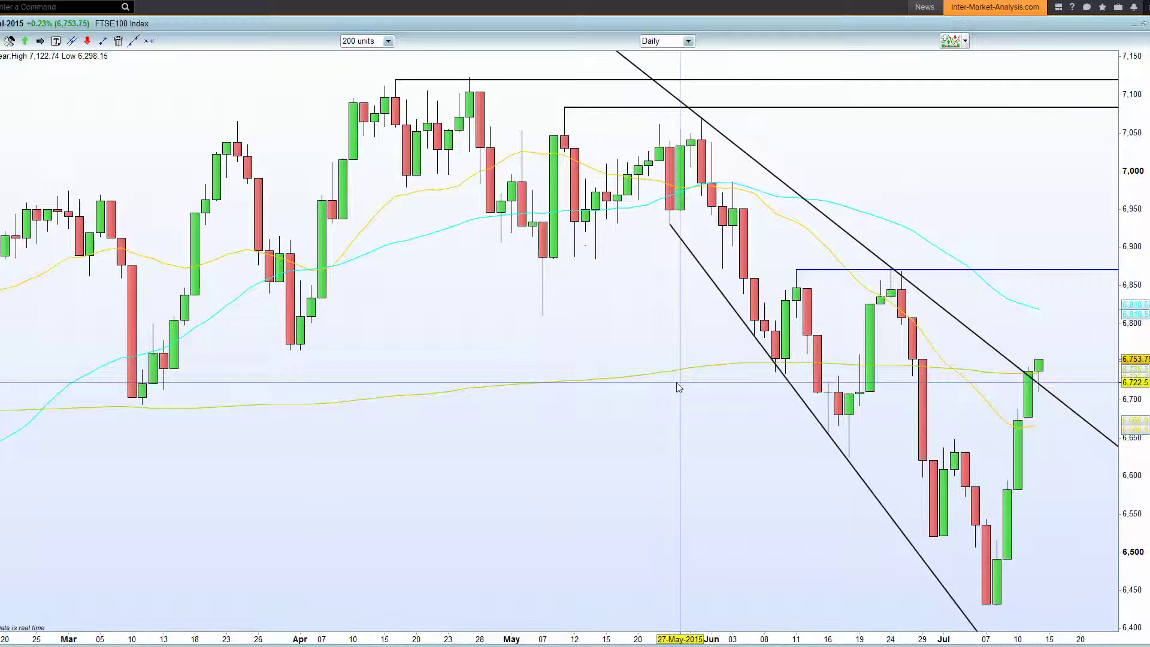
pyautogui.scroll(5, 988, 385)
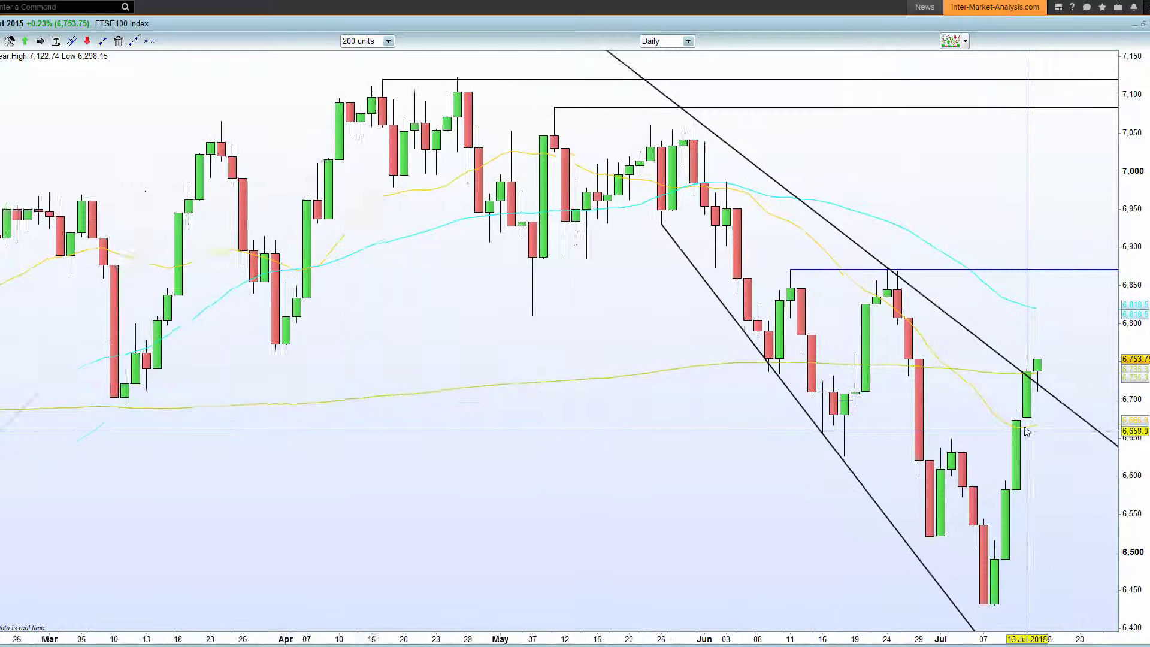
# Delete the two descending channel trendlines from the daily FTSE100 chart
pyautogui.scroll(-2, 1005, 389)
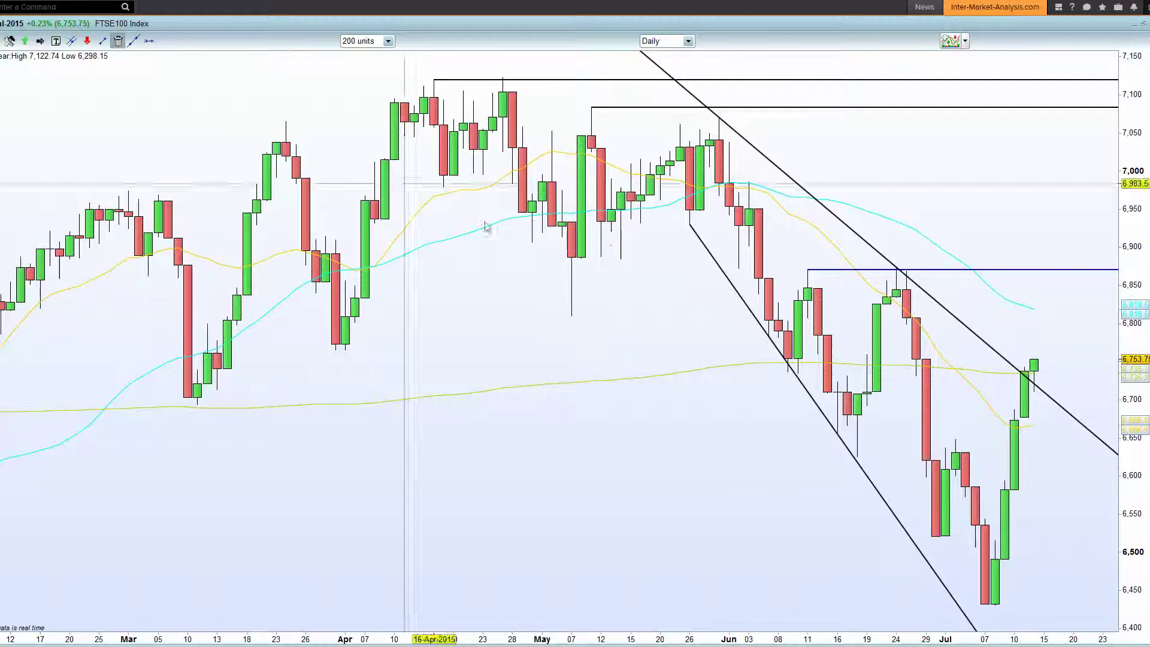
pyautogui.scroll(2, 957, 405)
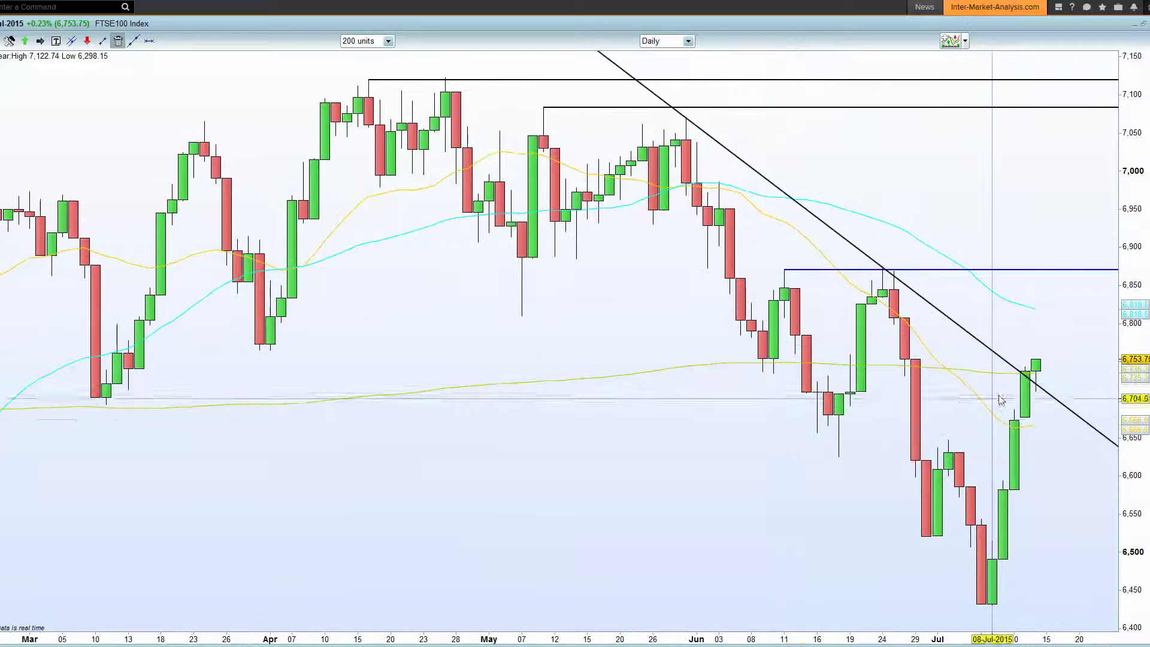
pyautogui.click(1001, 358)
pyautogui.press('Delete')
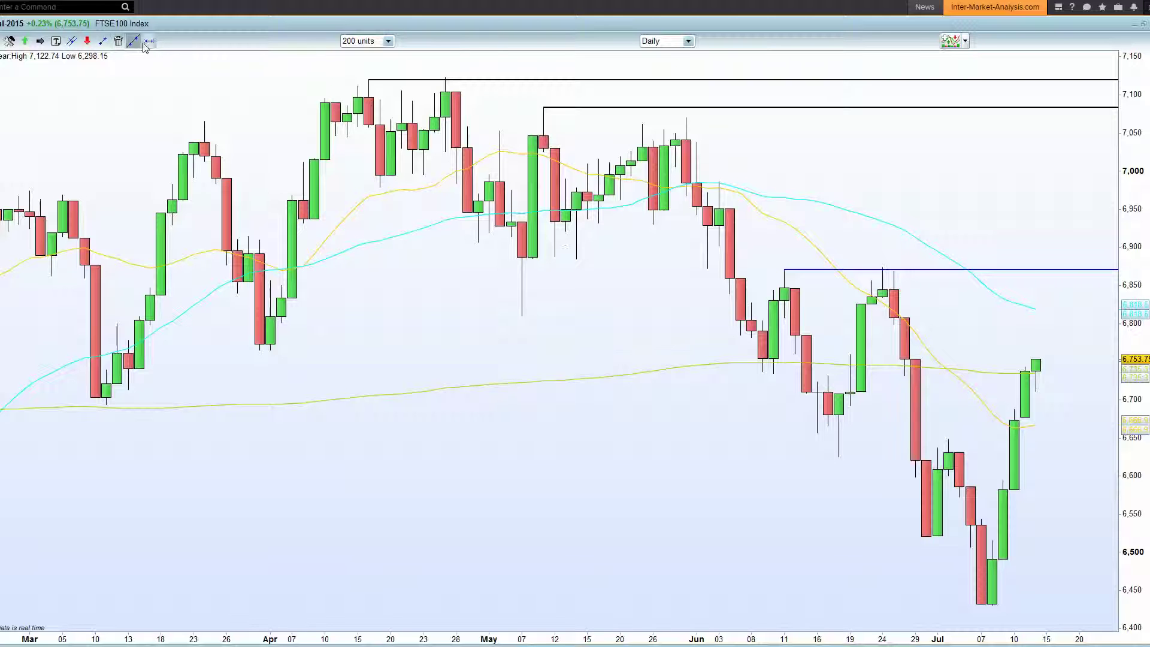
# Draw a horizontal line at about 6,765 from the early April low on the daily FTSE100 chart, and delete it
pyautogui.click(271, 349)
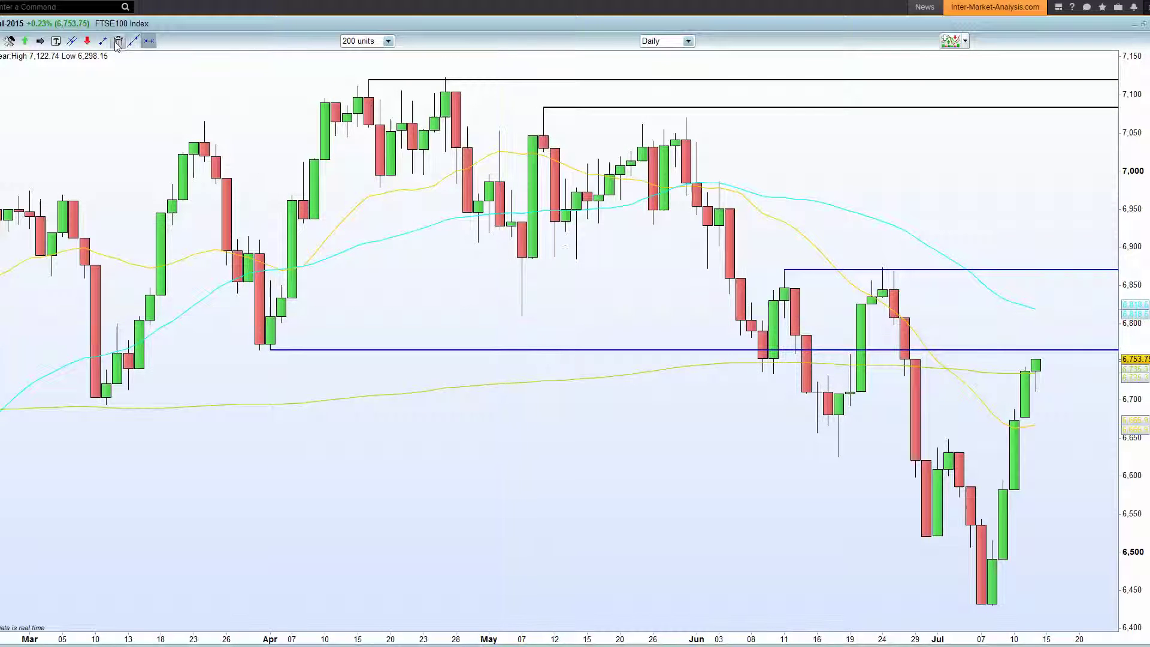
pyautogui.click(736, 350)
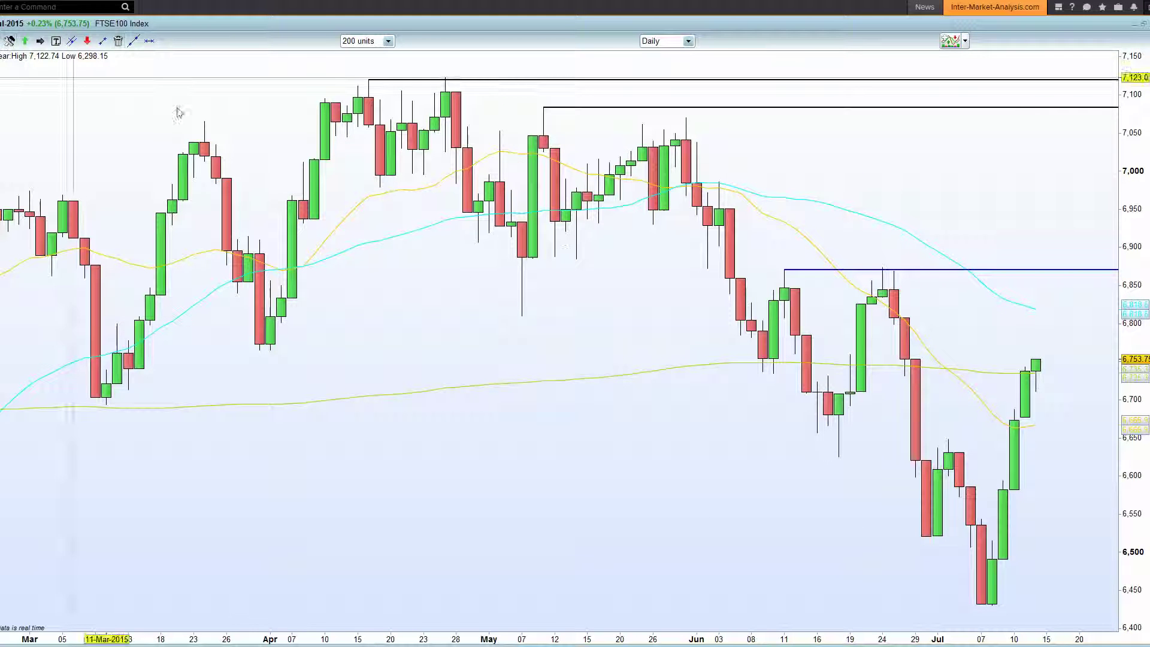
# Draw a Fibonacci retracement from the late June high at about 6,873 to the July low at about 6,432
pyautogui.moveTo(883, 269); pyautogui.dragTo(996, 607)
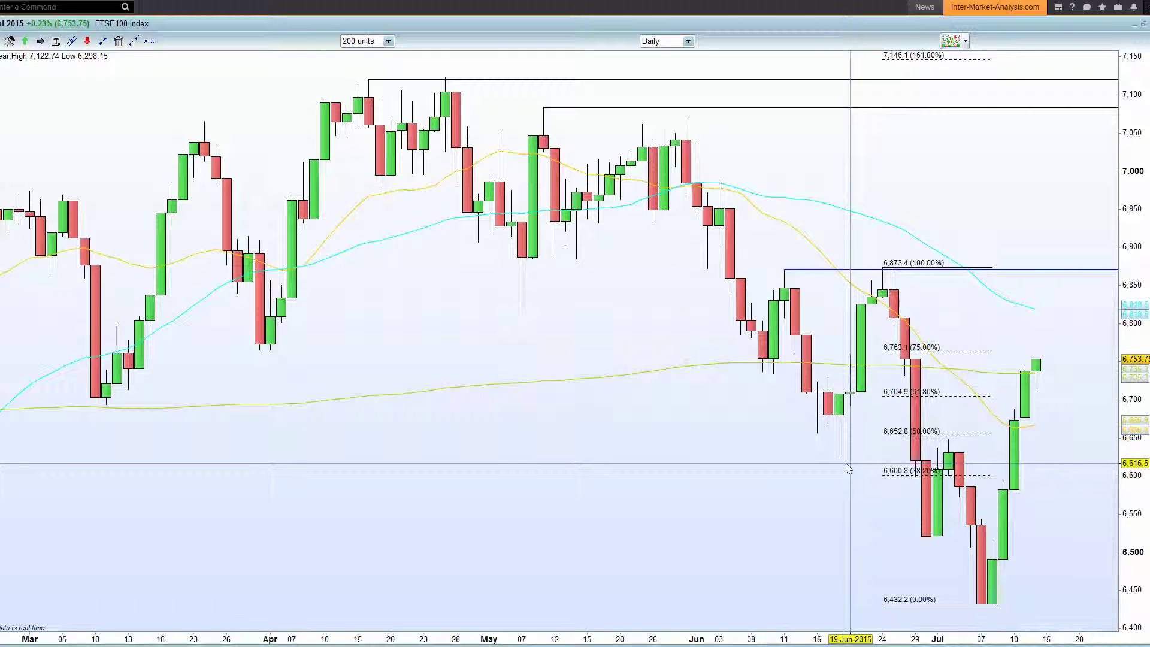
# Examine the June candles on the daily FTSE100 chart, and set the timeframe to 1 hour
pyautogui.moveTo(846, 464)
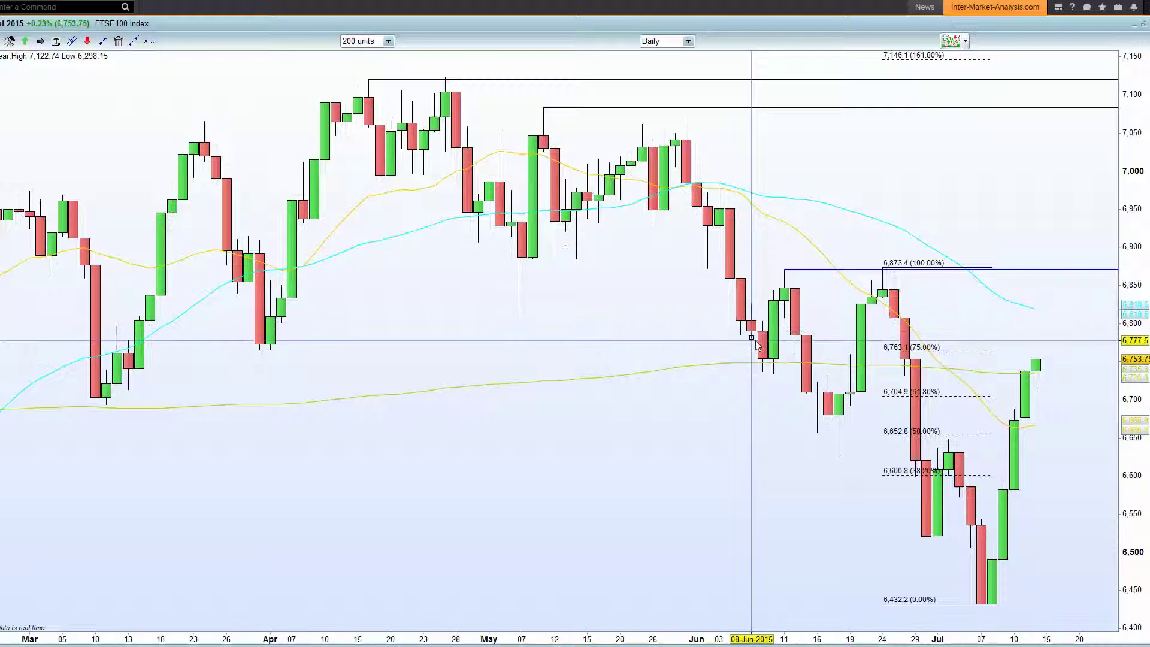
pyautogui.moveTo(756, 341)
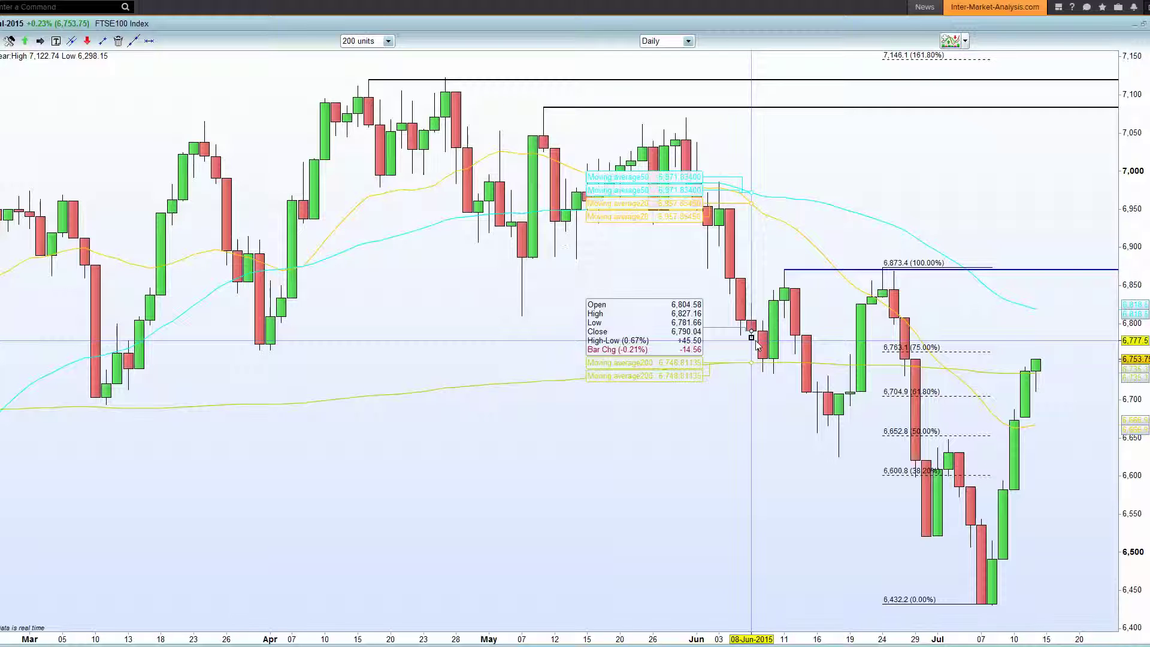
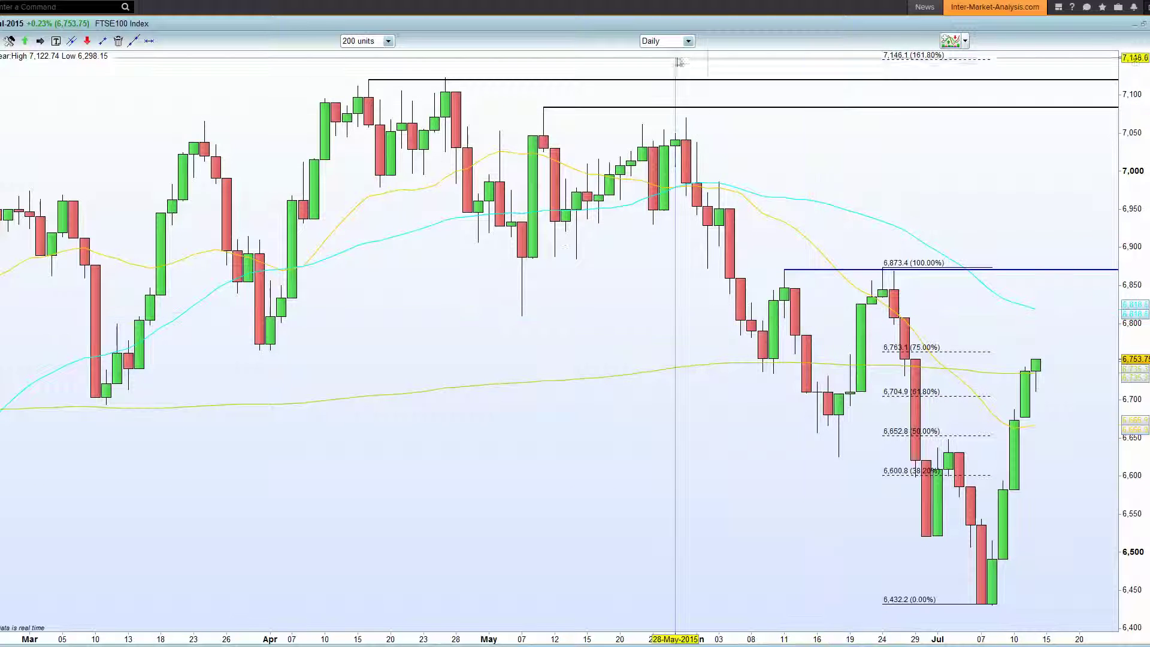
pyautogui.click(675, 43)
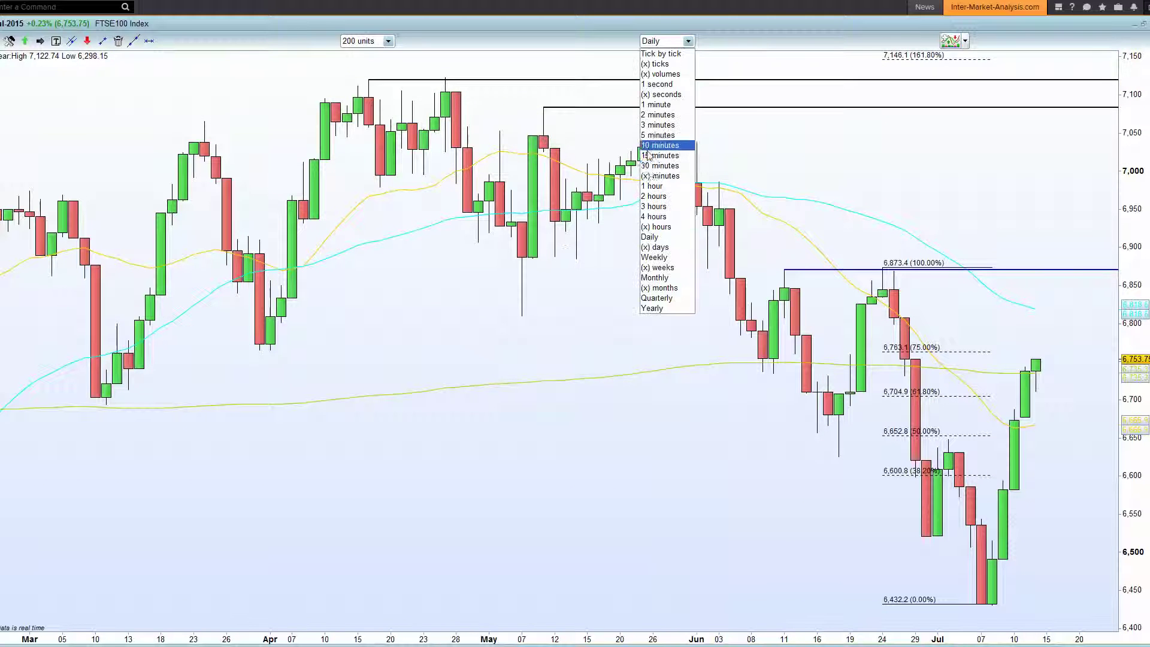
pyautogui.click(652, 187)
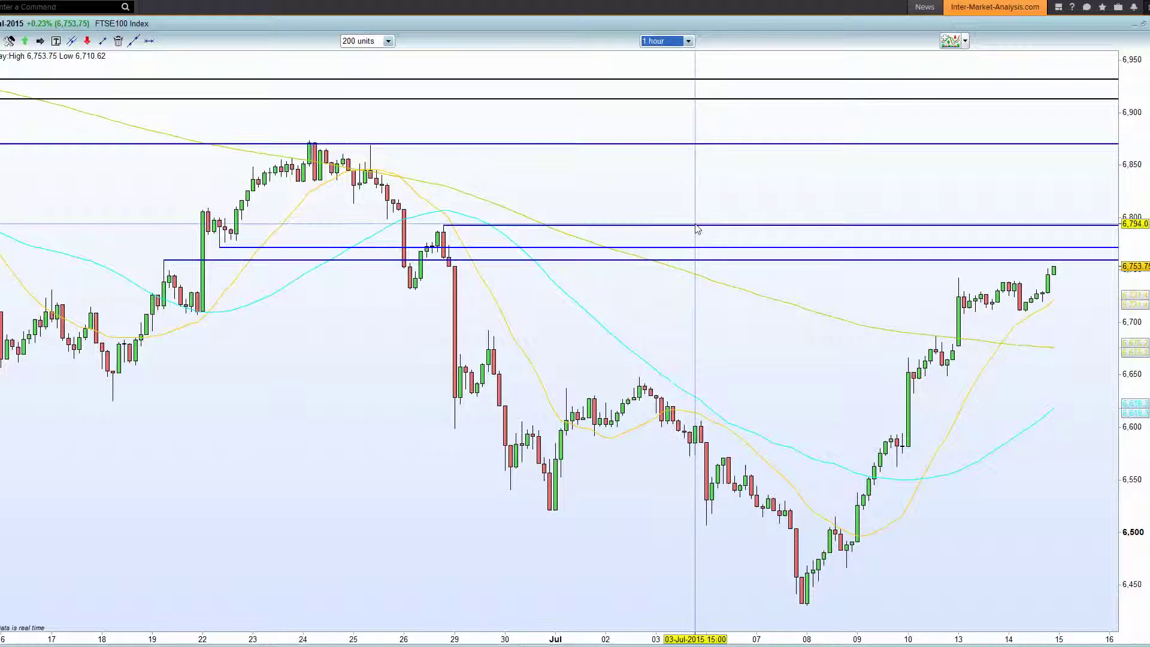
pyautogui.scroll(2, 913, 341)
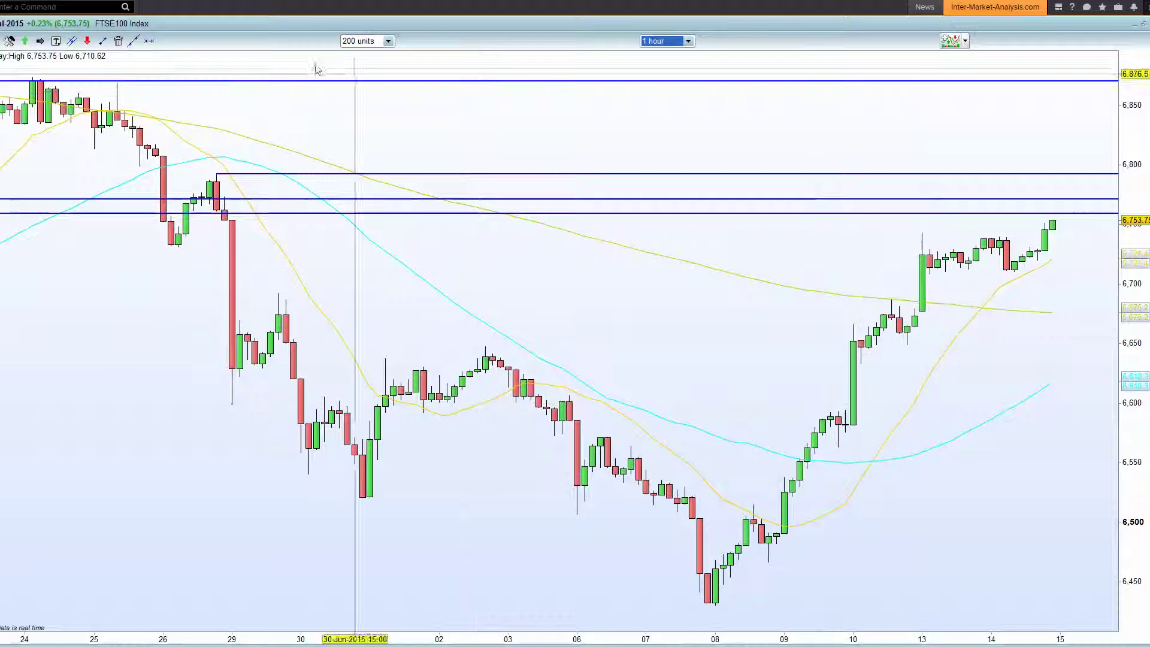
# Draw a downward arrow from the 14 July candles to about 6,650 on the hourly FTSE100 chart, and delete it
pyautogui.click(102, 40)
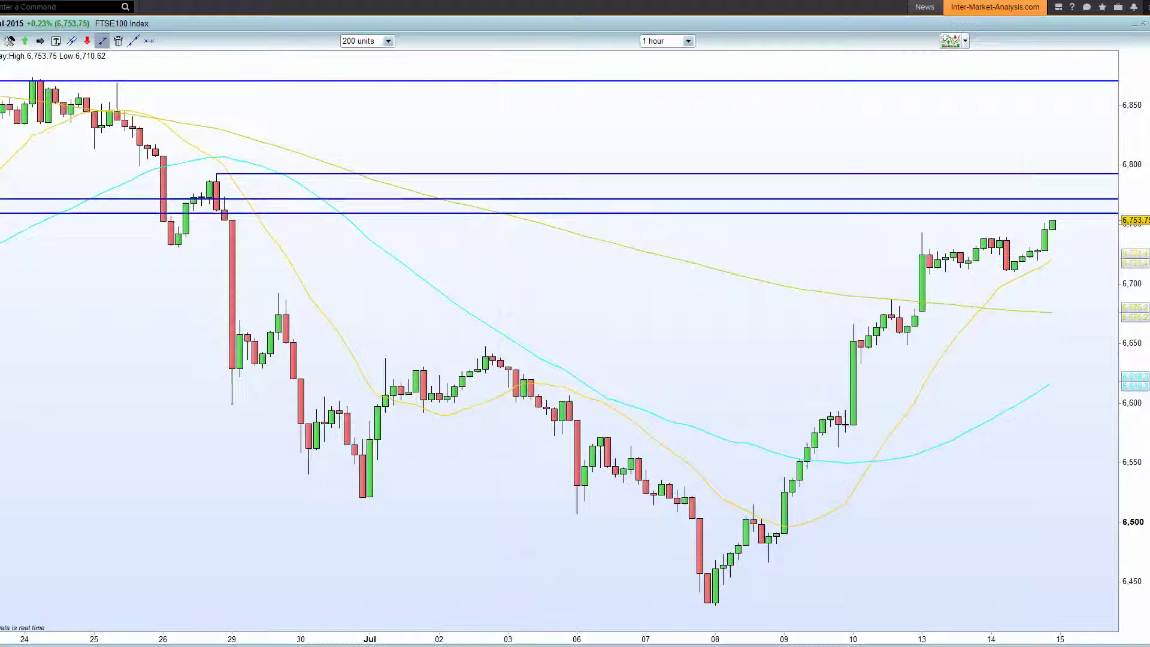
pyautogui.moveTo(1012, 269); pyautogui.dragTo(1037, 261)
pyautogui.moveTo(1038, 261); pyautogui.dragTo(1061, 316)
pyautogui.scroll(1, 793, 326)
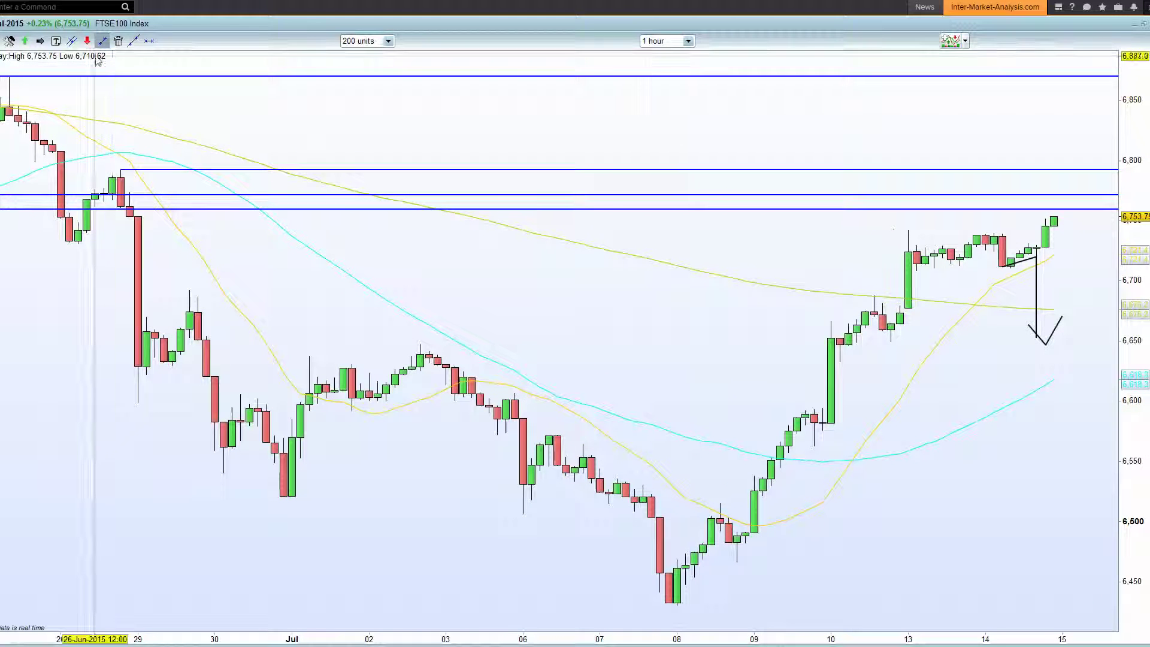
pyautogui.click(1034, 302)
pyautogui.scroll(-1, 769, 329)
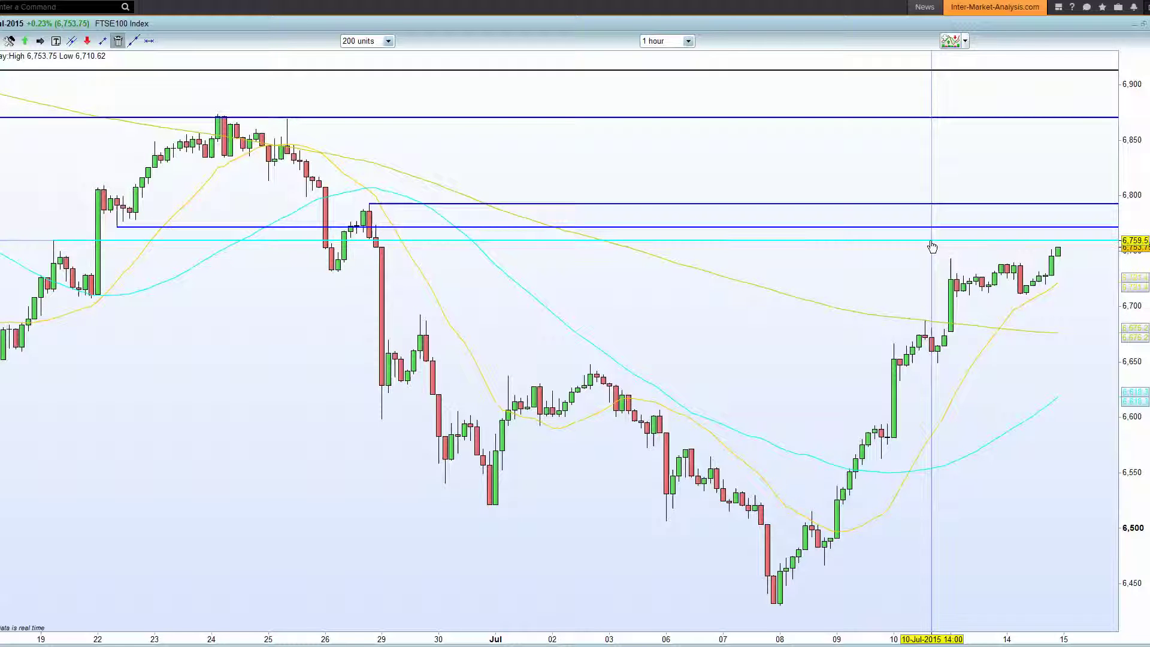
# Set the FTSE100 chart's timeframe to 10 minutes and examine the horizontal support levels below the 13 and 14 July candles
pyautogui.click(663, 43)
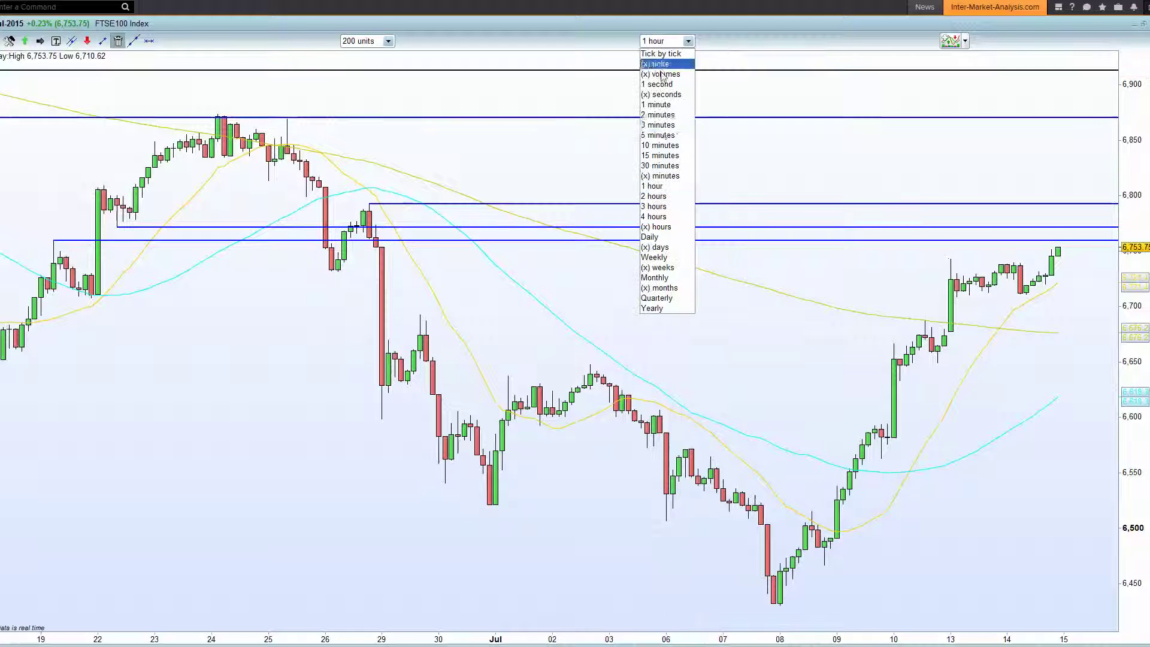
pyautogui.click(659, 146)
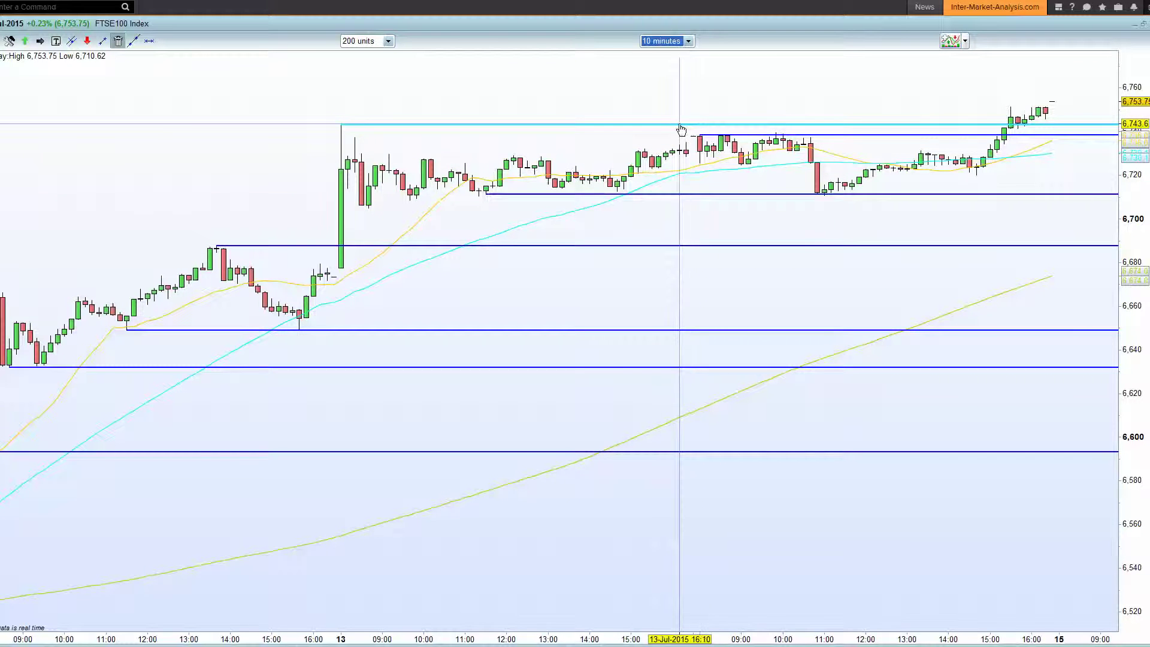
pyautogui.scroll(-4, 785, 190)
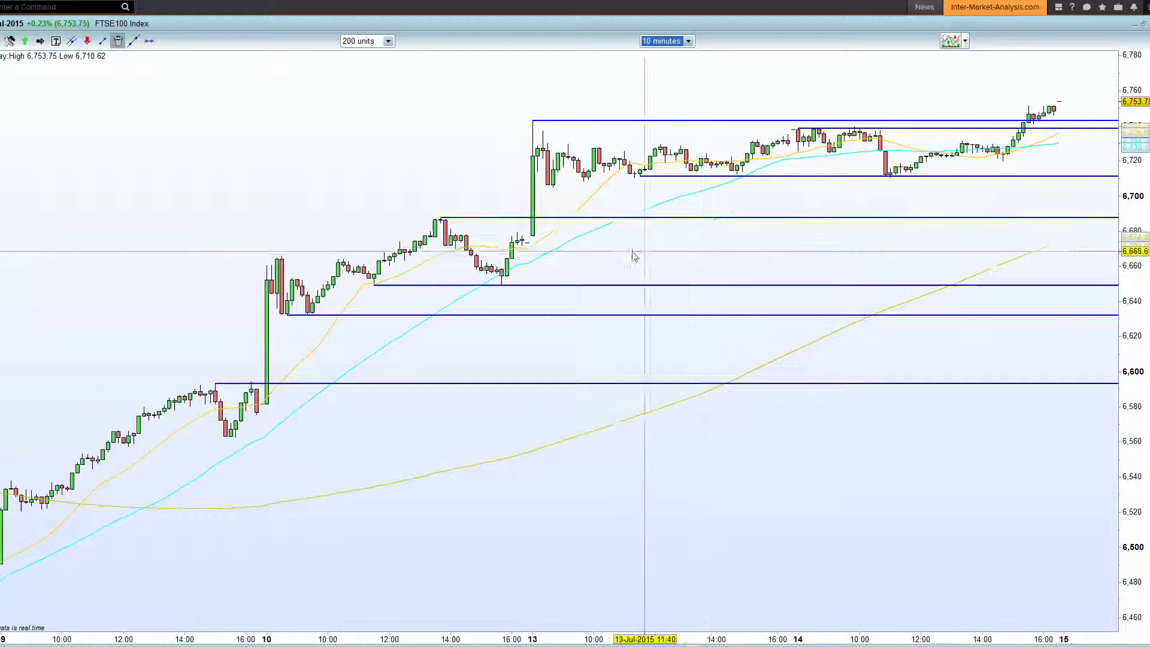
pyautogui.scroll(2, 606, 263)
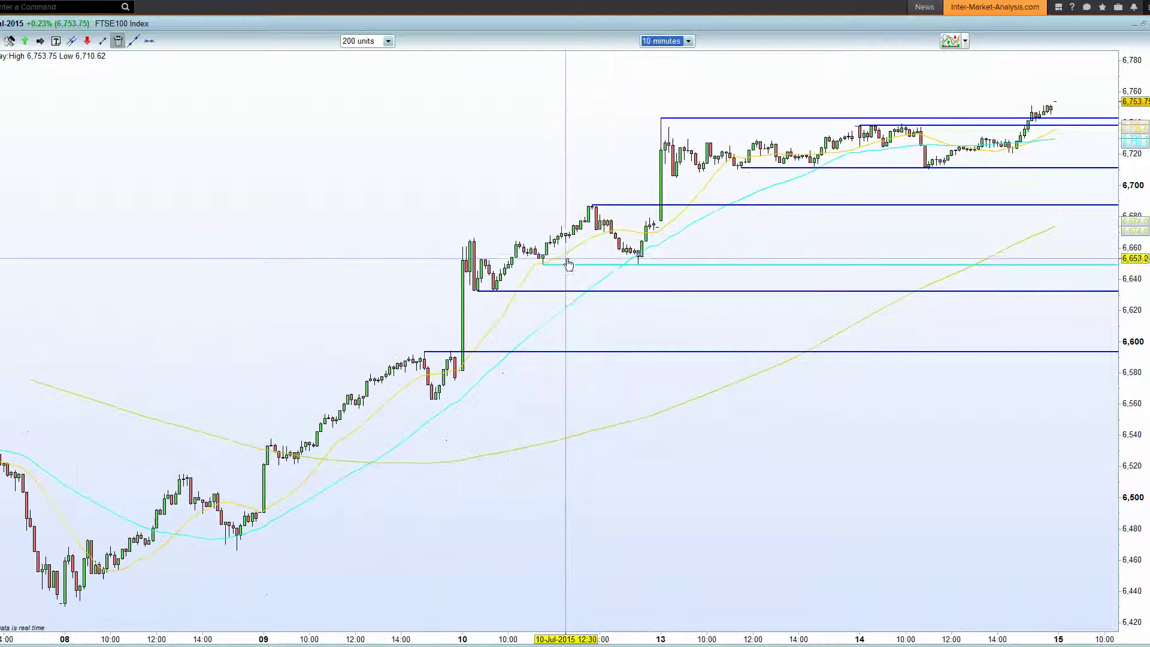
pyautogui.scroll(1, 672, 285)
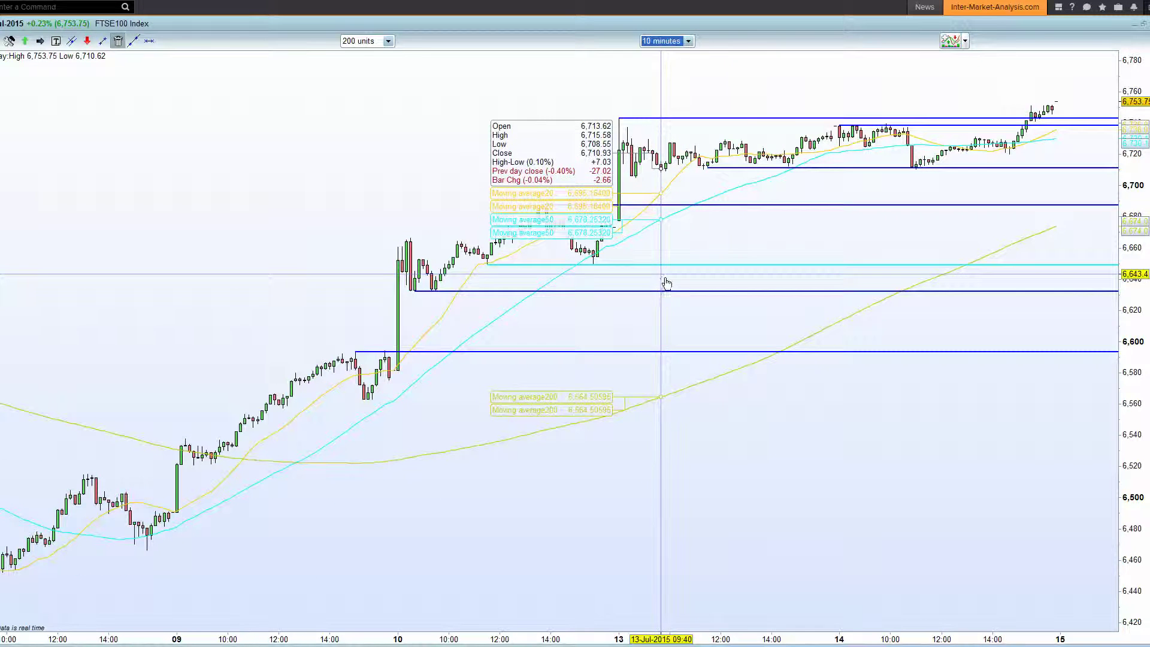
pyautogui.scroll(2, 731, 357)
pyautogui.scroll(2, 732, 358)
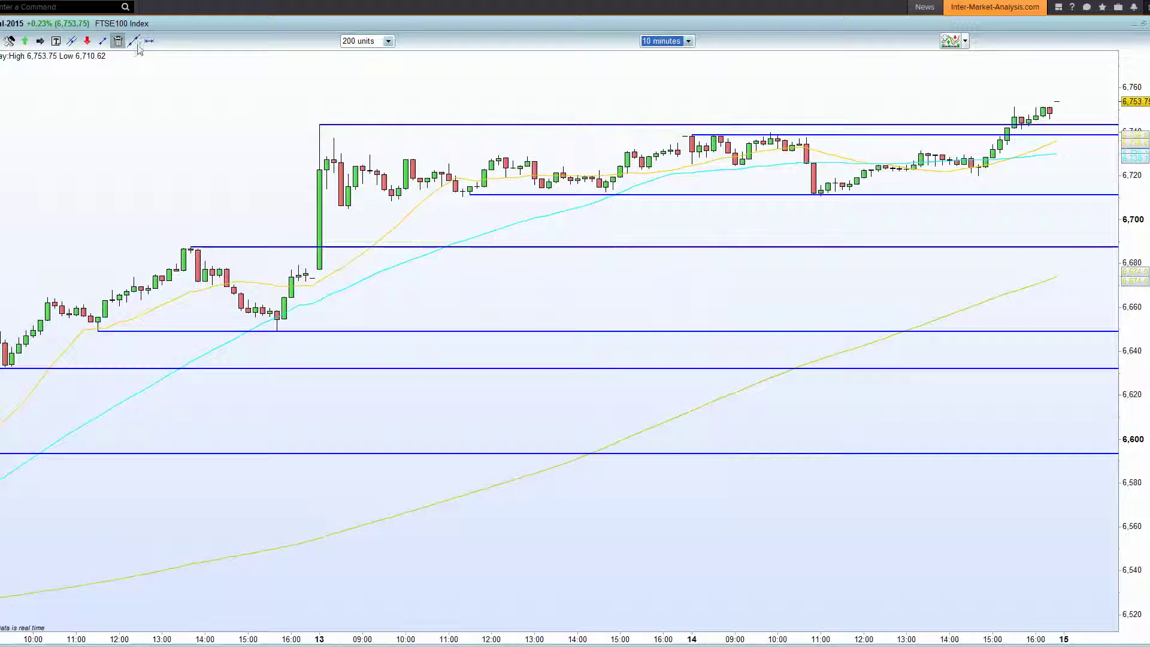
# Draw a zigzag of connected lines across the 13–14 July consolidation, ending with a drop to about 6,660
pyautogui.click(102, 40)
pyautogui.click(477, 184)
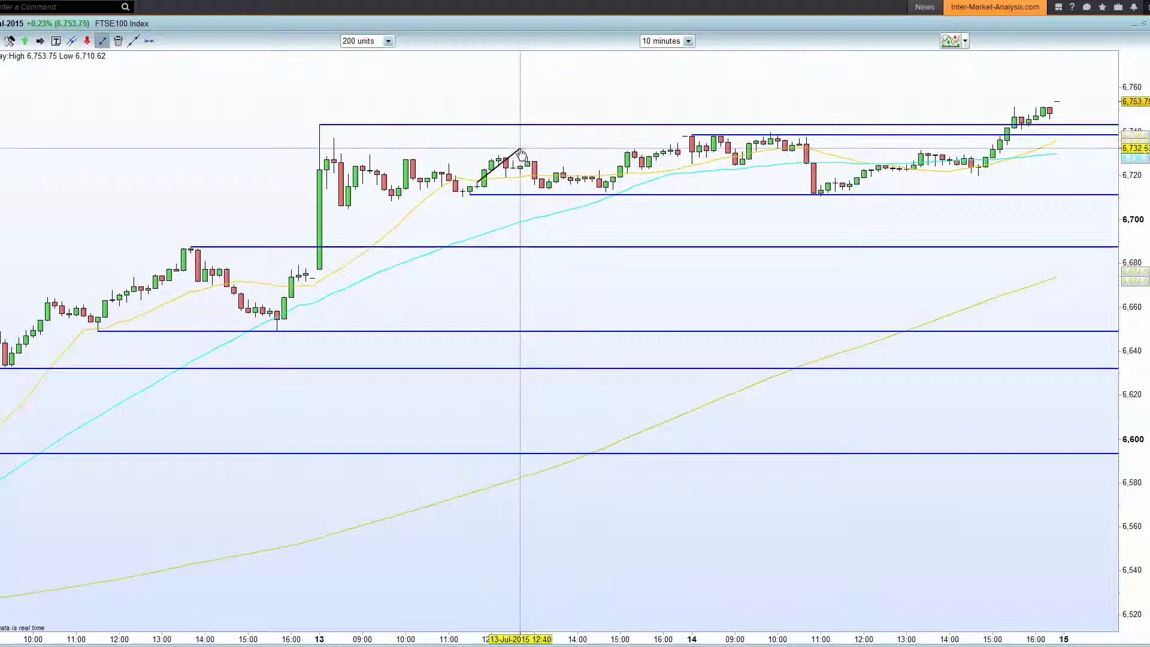
pyautogui.click(520, 148)
pyautogui.click(577, 193)
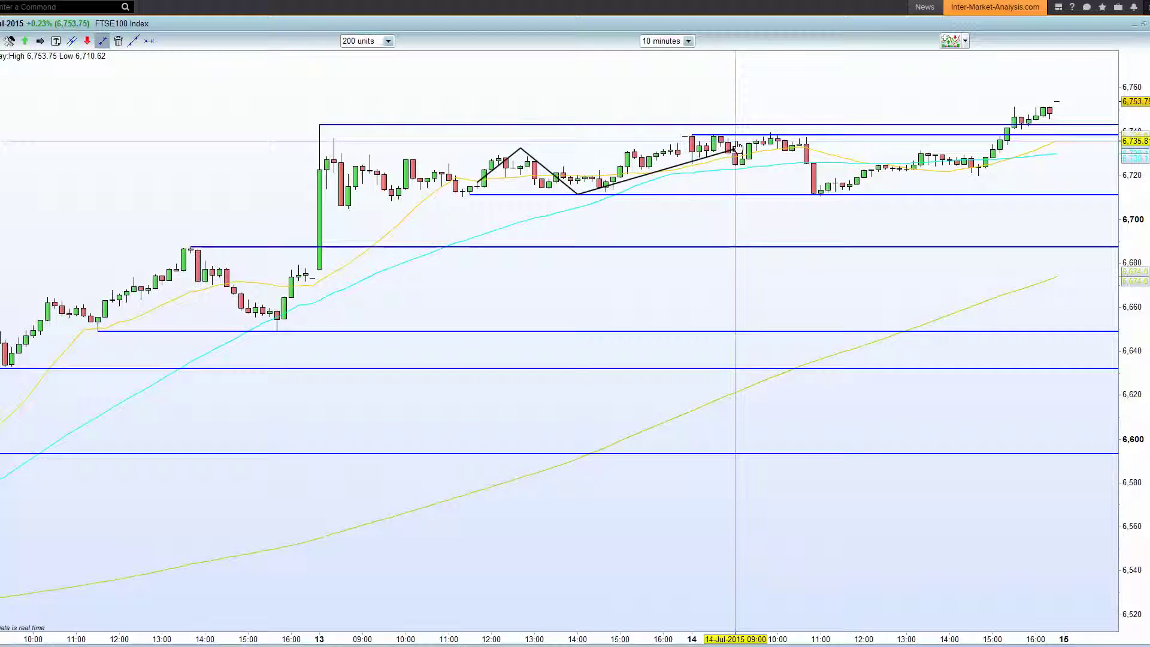
pyautogui.click(734, 148)
pyautogui.click(821, 194)
pyautogui.click(936, 154)
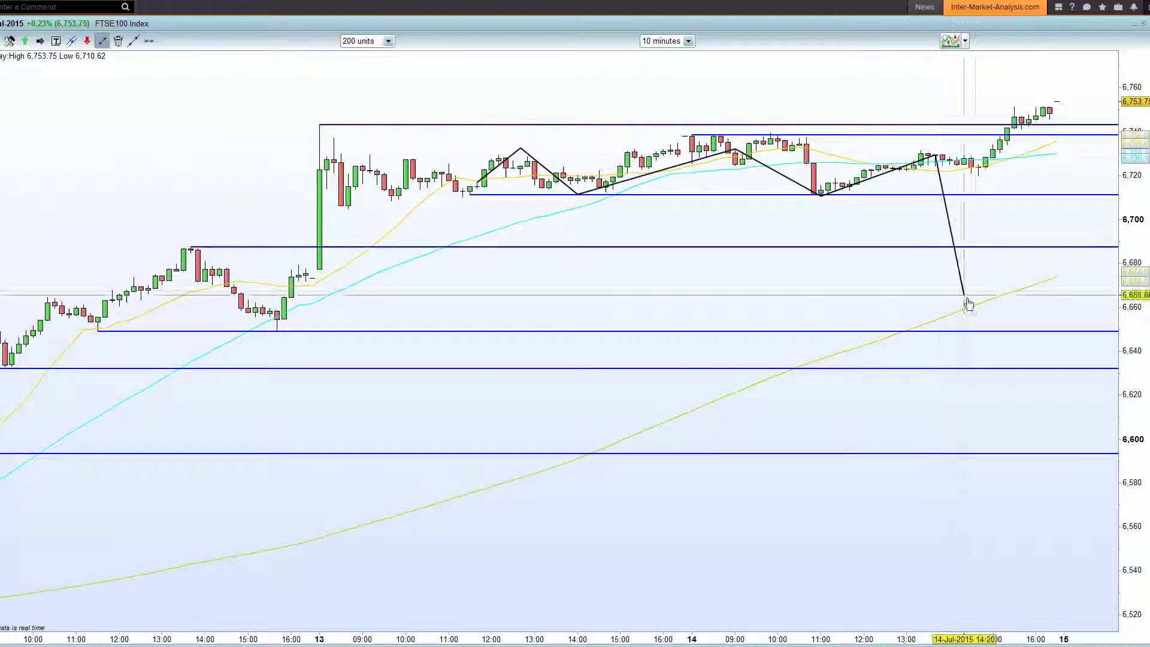
pyautogui.doubleClick(970, 306)
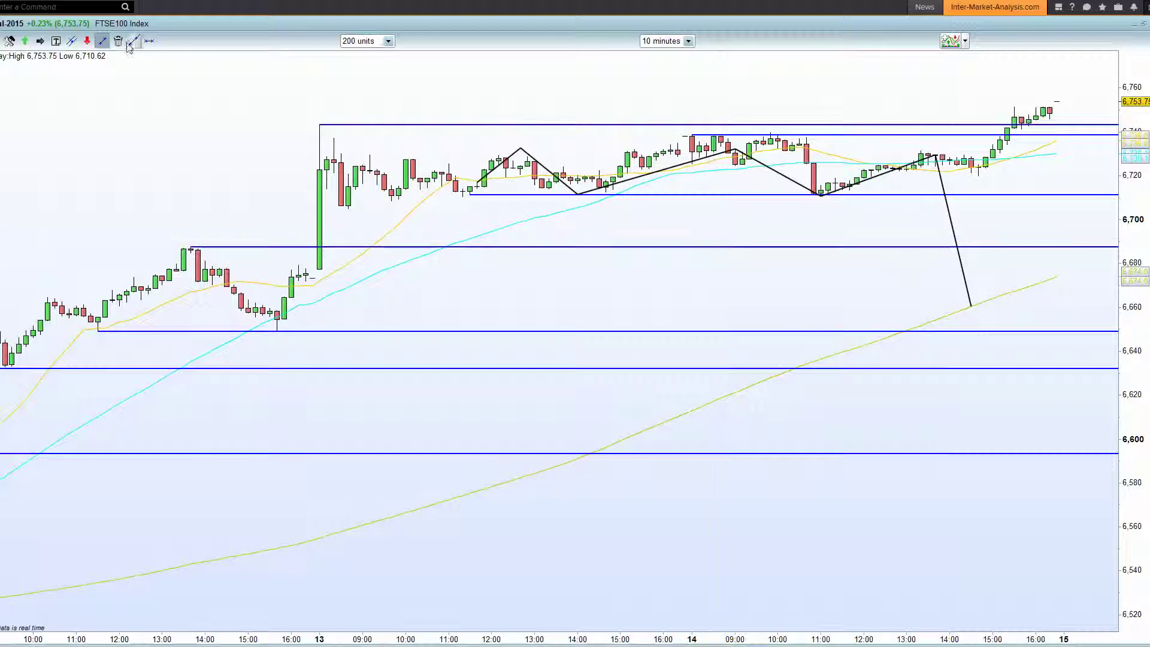
# Delete all the zigzag line segments from the 10-minute FTSE100 chart
pyautogui.click(960, 288)
pyautogui.click(877, 174)
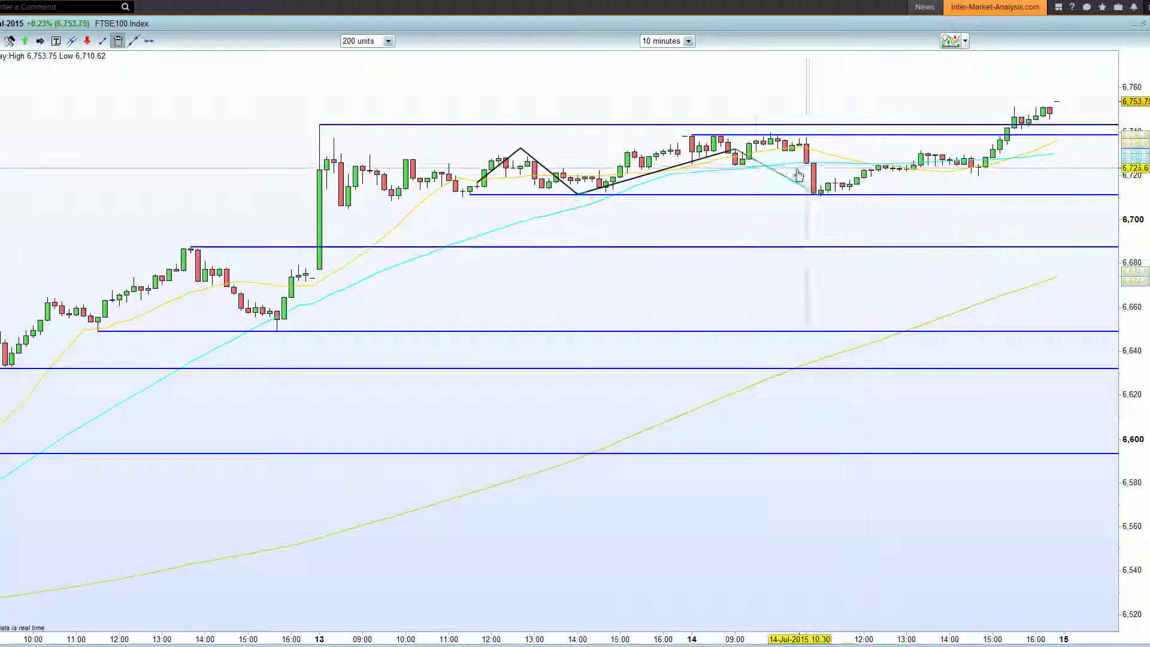
pyautogui.click(777, 171)
pyautogui.click(701, 159)
pyautogui.click(547, 170)
pyautogui.click(500, 163)
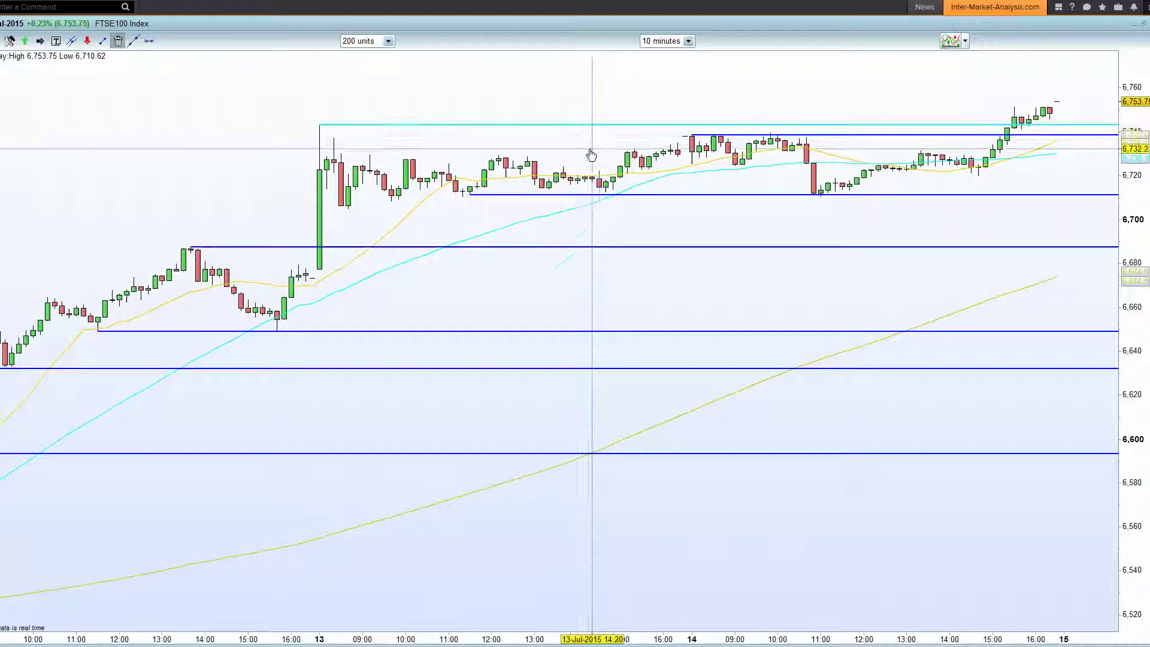
# Set the FTSE100 chart's timeframe back to 1 hour and examine the horizontal resistance lines above the latest candle
pyautogui.scroll(-5, 590, 154)
pyautogui.scroll(5, 773, 204)
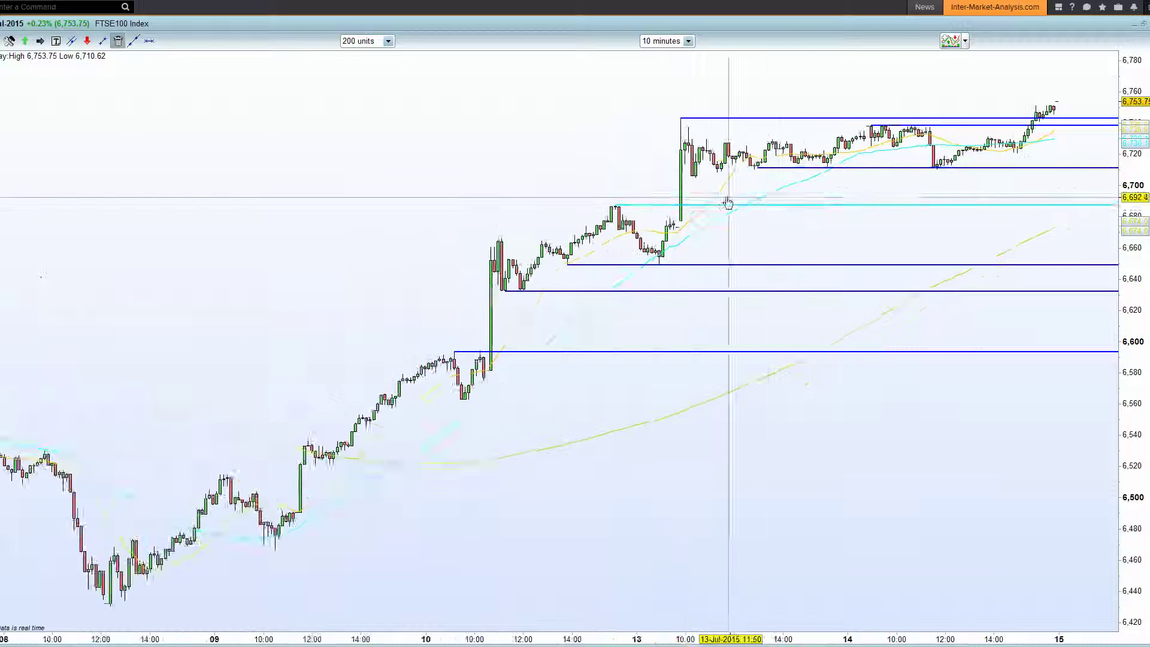
pyautogui.click(665, 40)
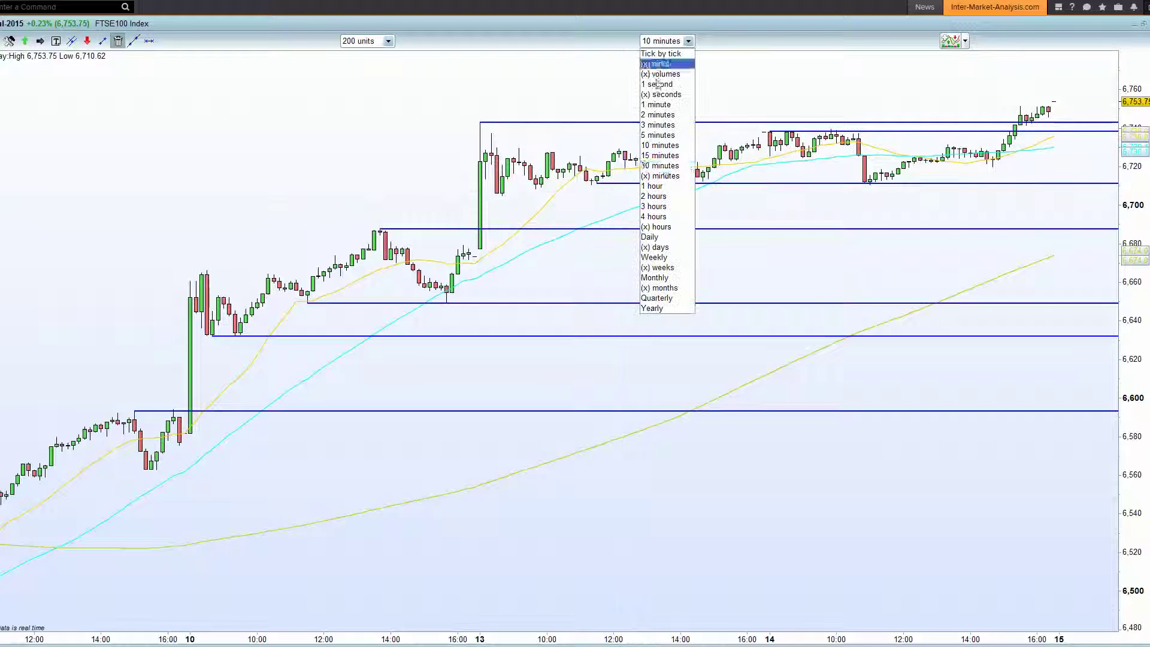
pyautogui.click(658, 186)
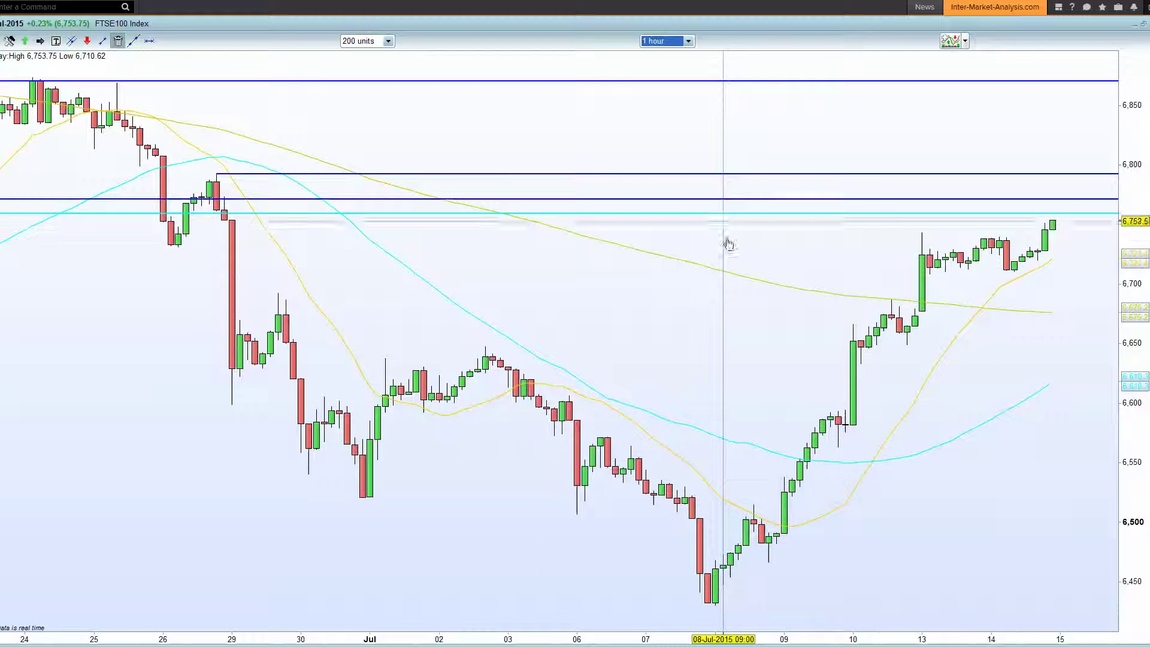
pyautogui.scroll(-3, 728, 244)
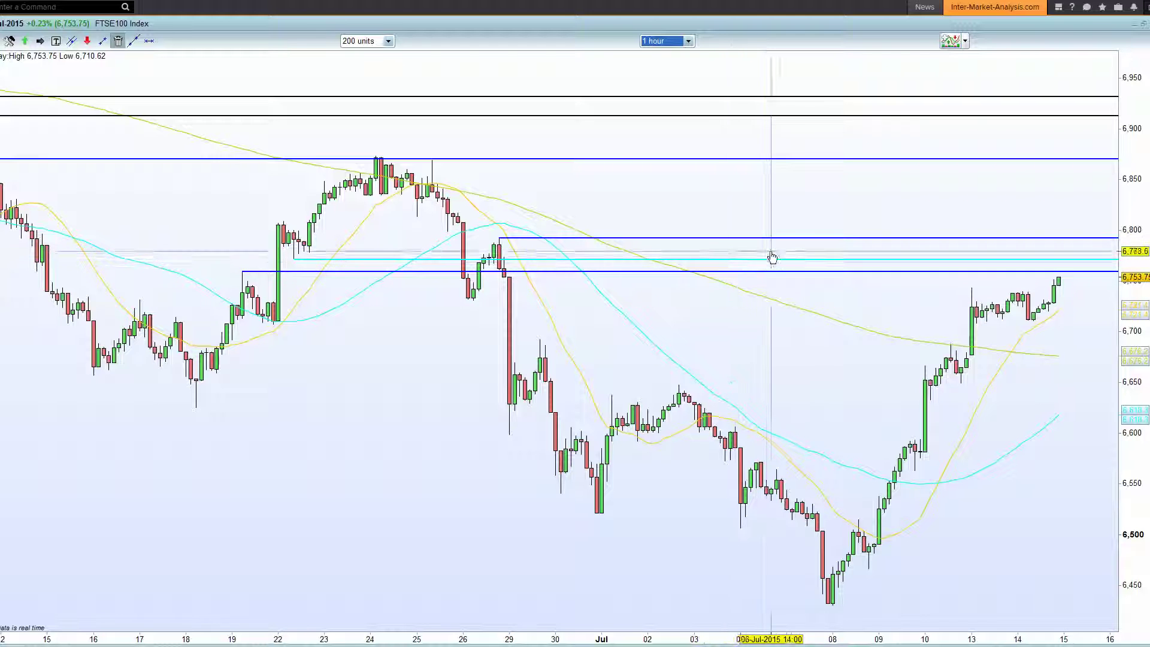
pyautogui.scroll(-1, 621, 354)
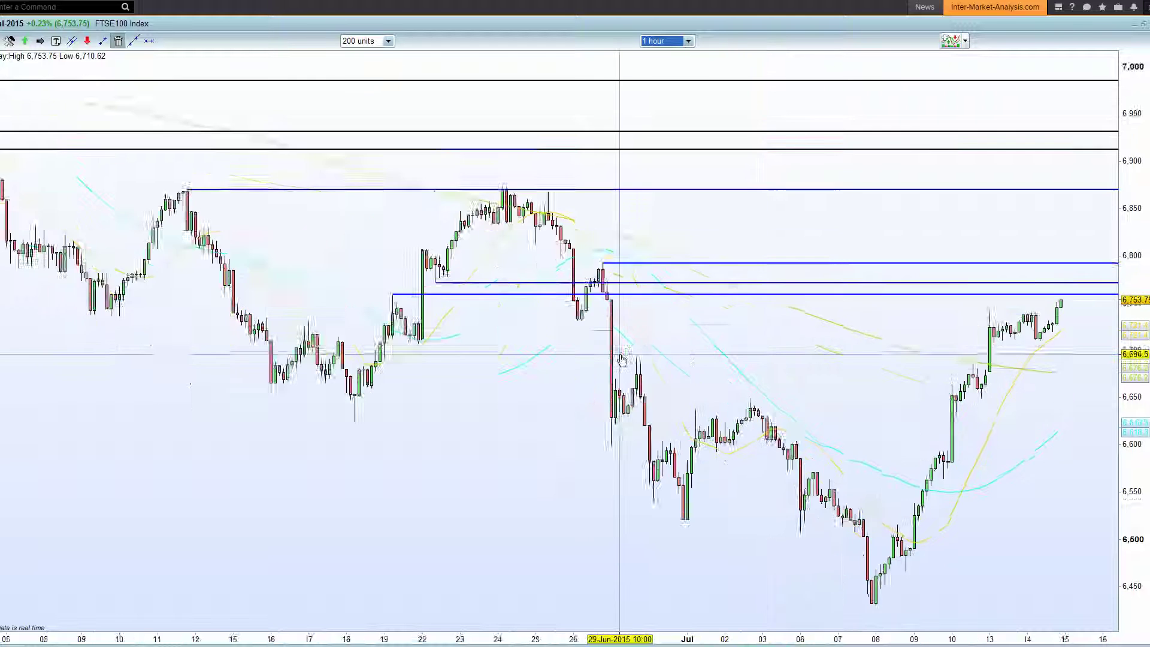
pyautogui.scroll(3, 621, 354)
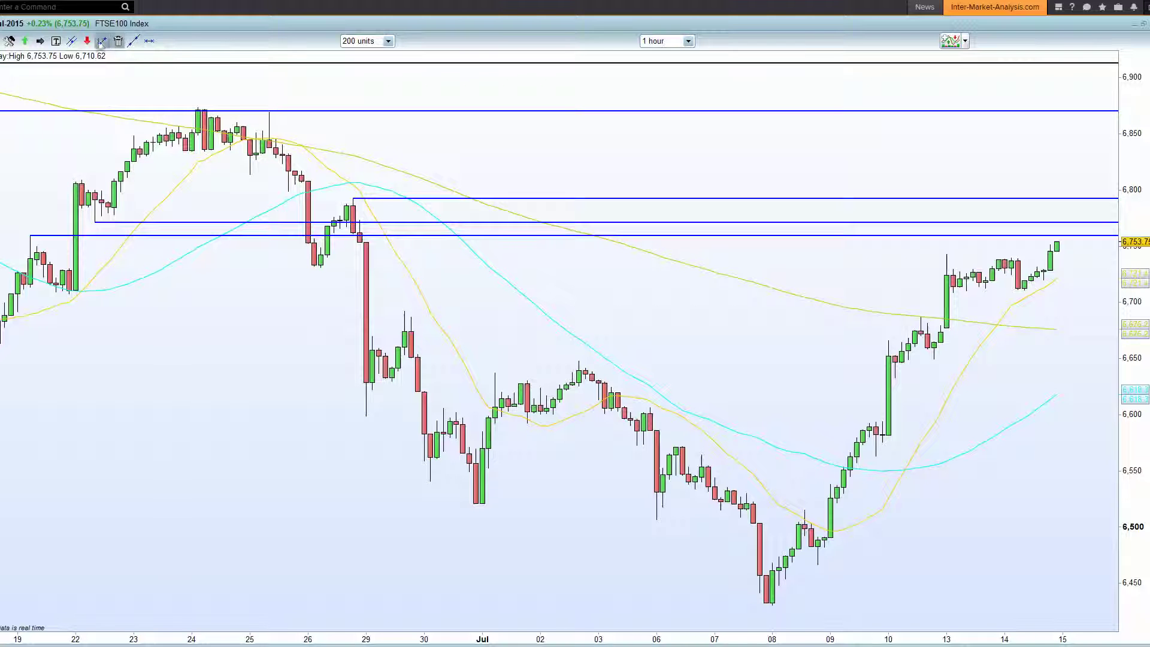
# Draw two rising channel trendlines from the 8 July swing low and high, ending at about 6,787 and 6,807
pyautogui.moveTo(825, 573); pyautogui.dragTo(1018, 206)
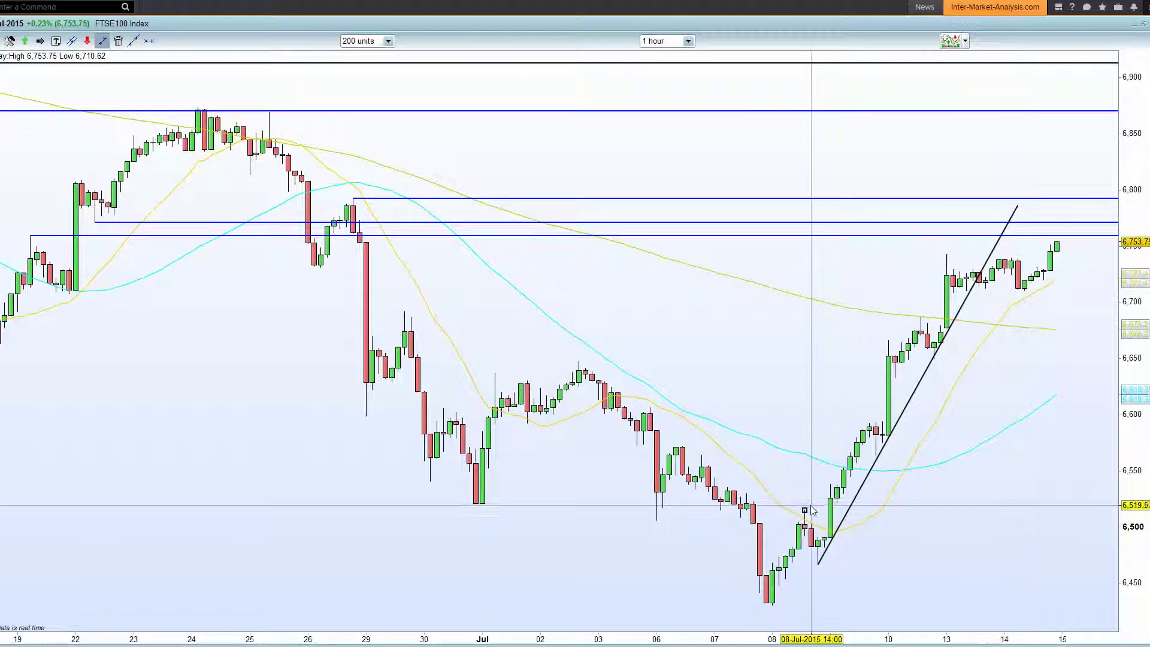
pyautogui.moveTo(812, 509); pyautogui.dragTo(969, 188)
pyautogui.scroll(2, 933, 386)
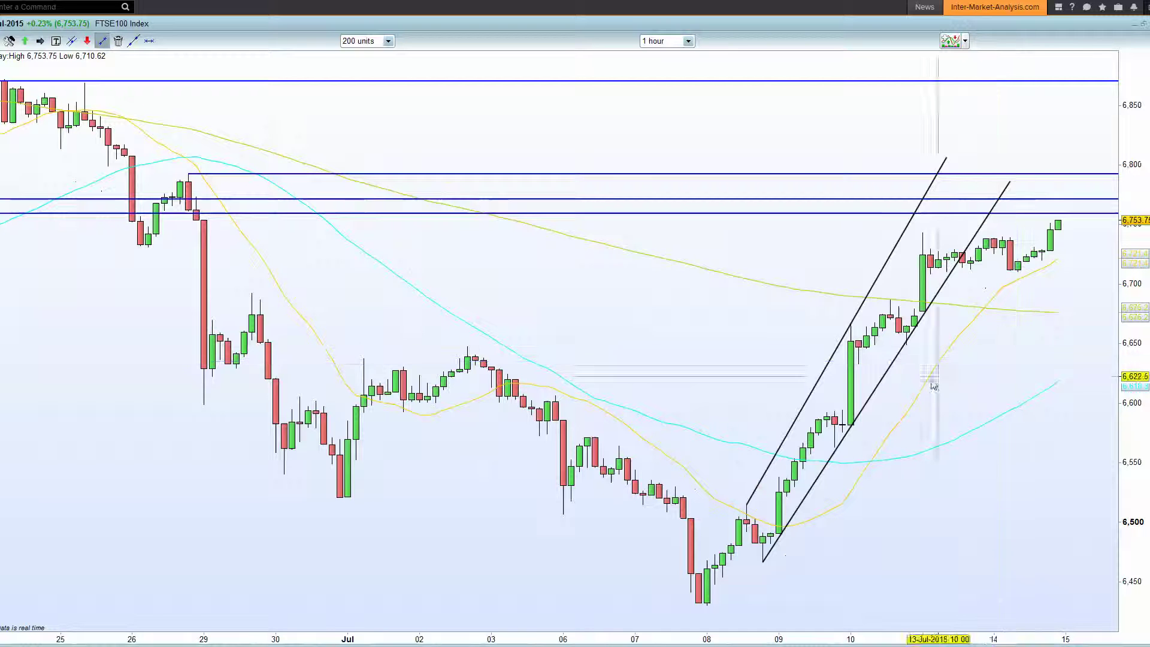
# Draw a horizontal line at about 6,710 and a zigzag falling to about 6,662 over the mid-July candles, and delete both
pyautogui.moveTo(947, 272); pyautogui.dragTo(1074, 270)
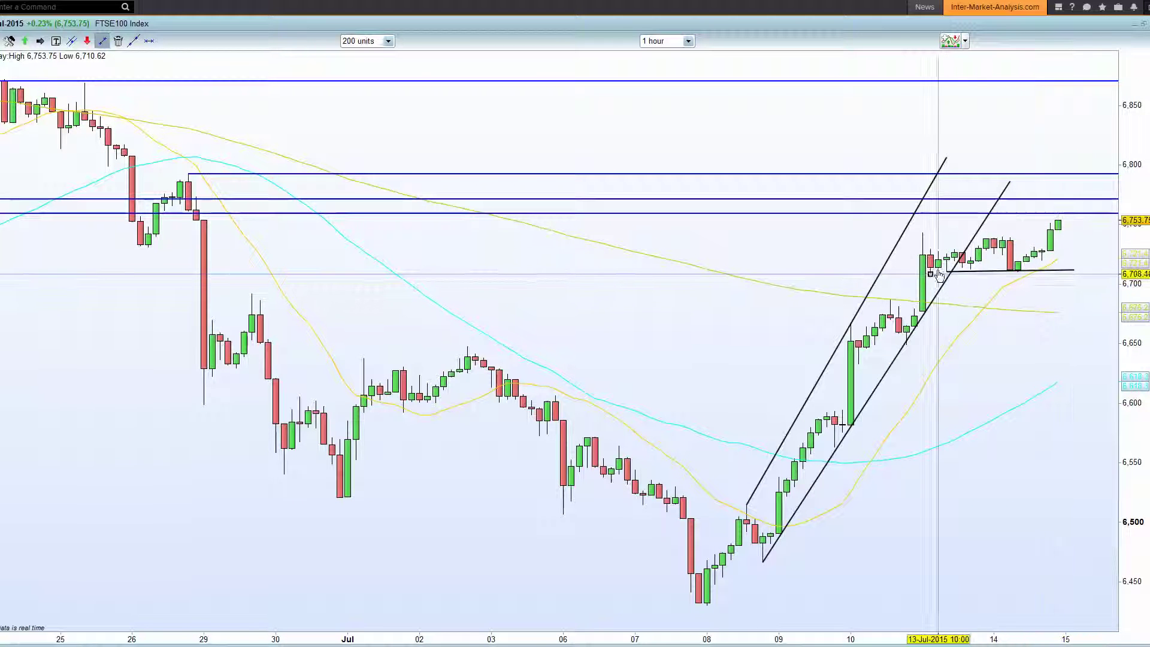
pyautogui.moveTo(930, 273)
pyautogui.mouseDown()
pyautogui.moveTo(956, 252)
pyautogui.moveTo(969, 268)
pyautogui.moveTo(992, 239)
pyautogui.moveTo(1017, 275)
pyautogui.moveTo(1034, 256)
pyautogui.moveTo(1049, 328)
pyautogui.mouseUp()
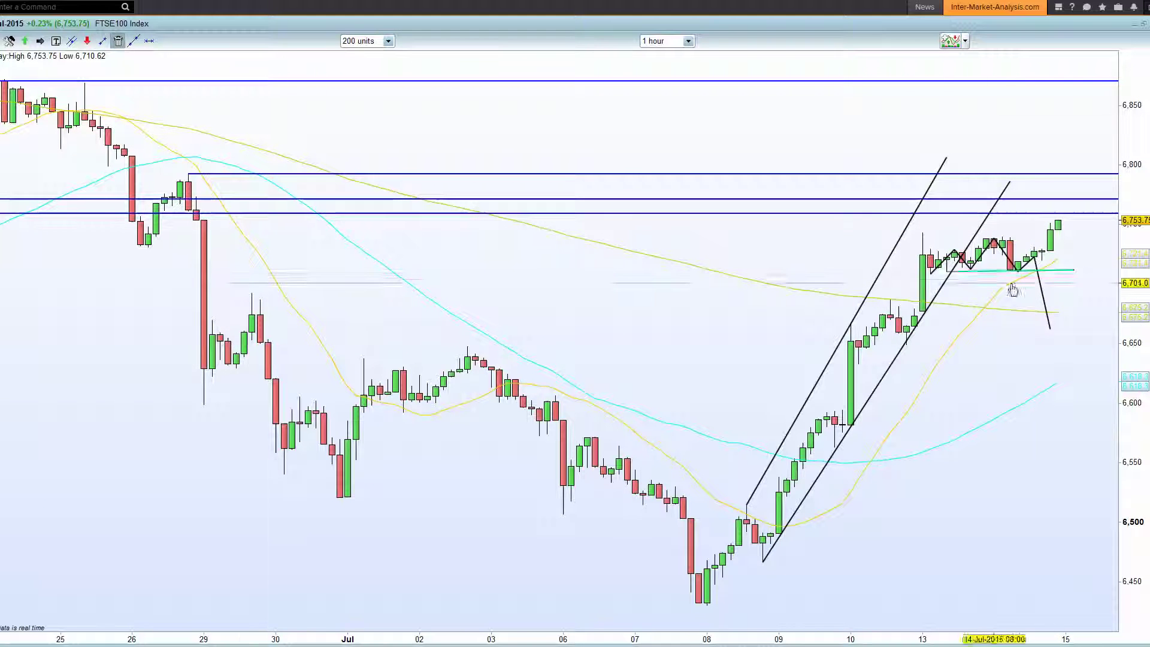
pyautogui.click(1038, 270)
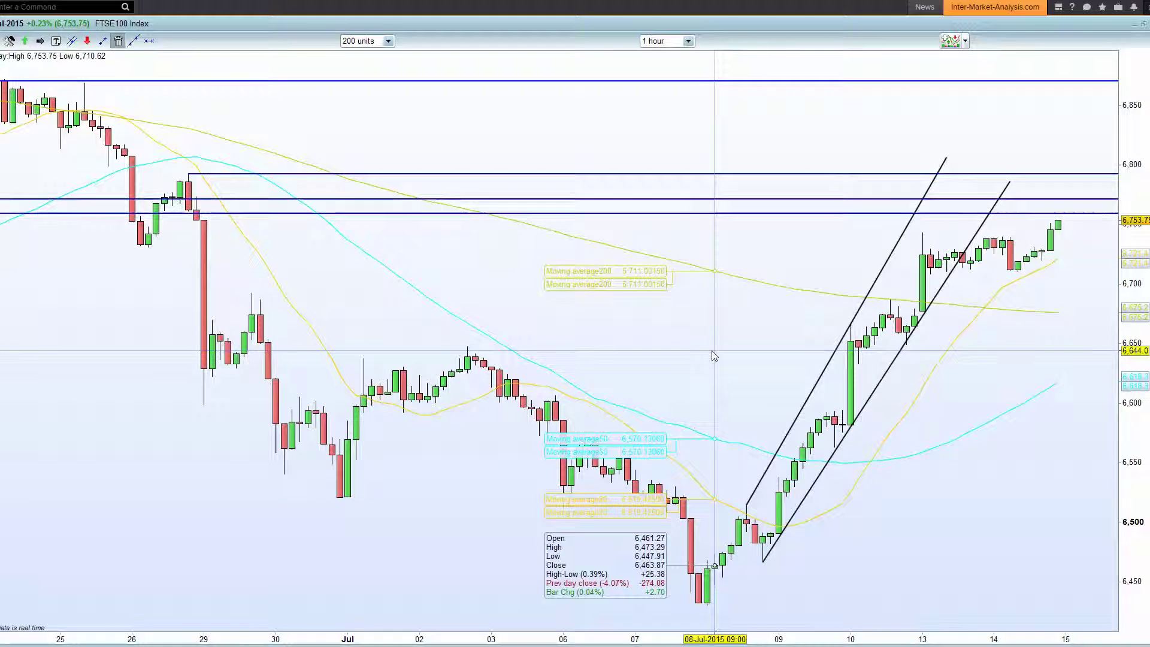
# Delete the two rising channel trendlines from the hourly FTSE100 chart
pyautogui.scroll(-2, 706, 469)
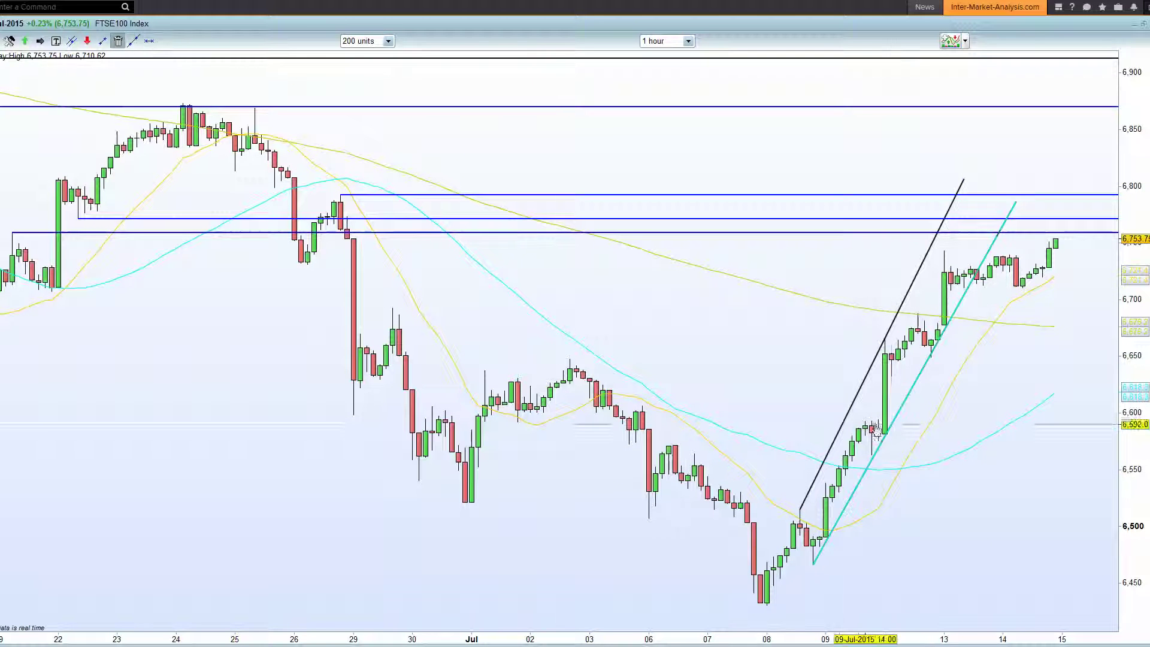
pyautogui.click(862, 382)
pyautogui.click(880, 440)
pyautogui.scroll(1, 717, 402)
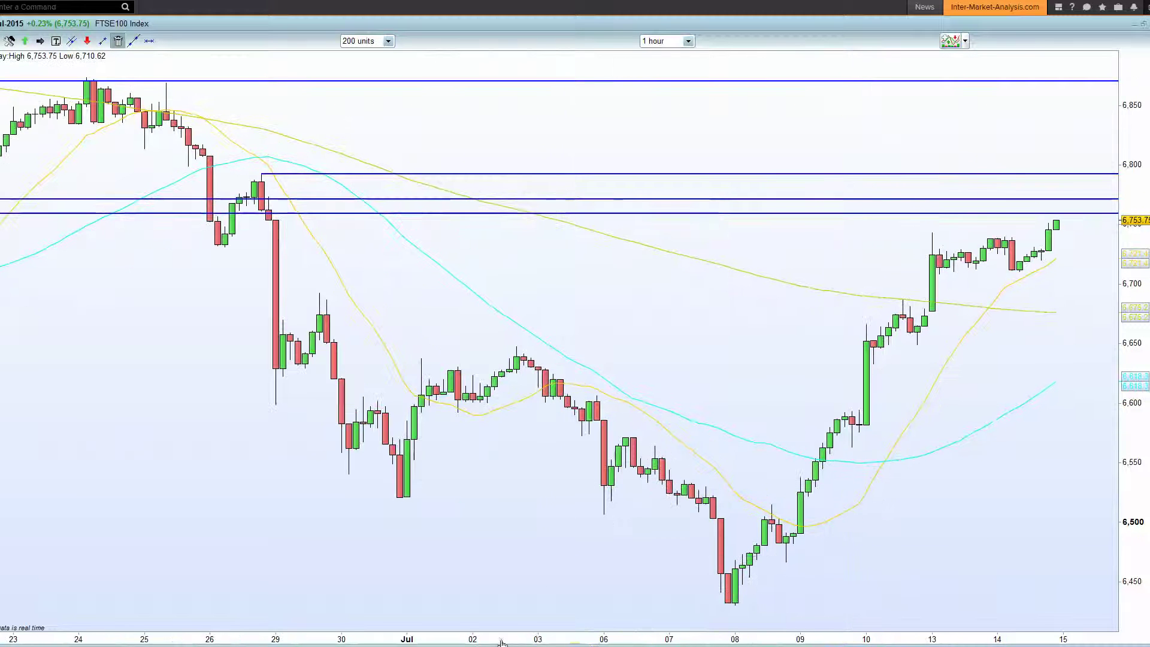
# Switch to the weekly FTSE250 chart
pyautogui.click(339, 399)
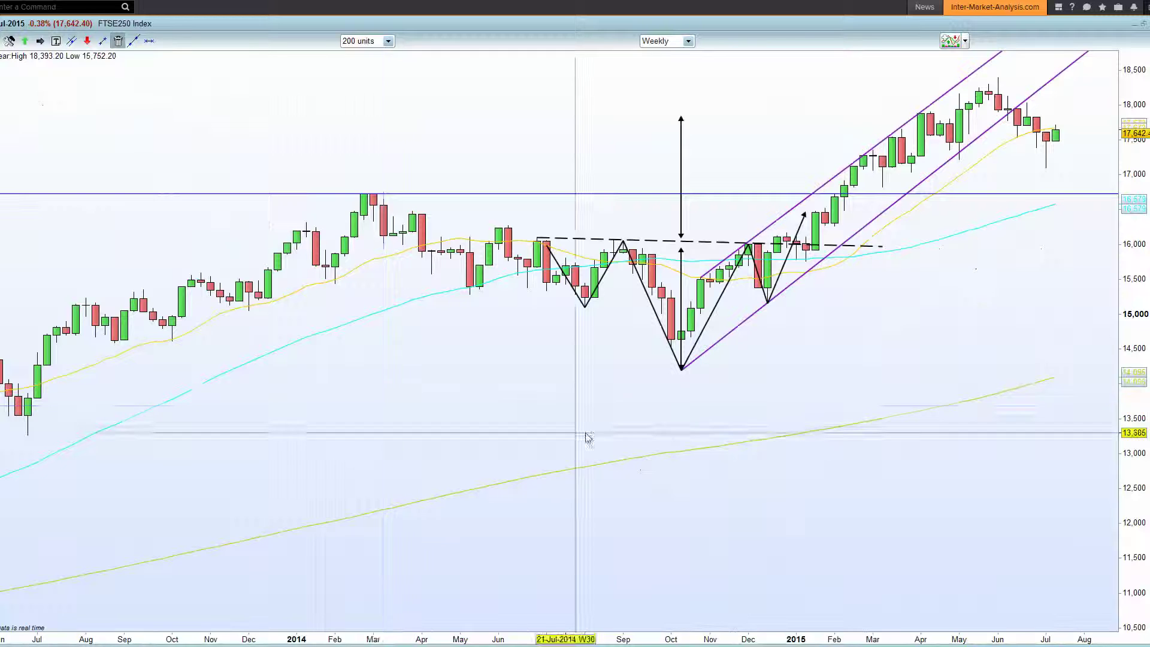
# Change the FTSE250 chart to the daily timeframe, focusing on price action since March
pyautogui.click(673, 41)
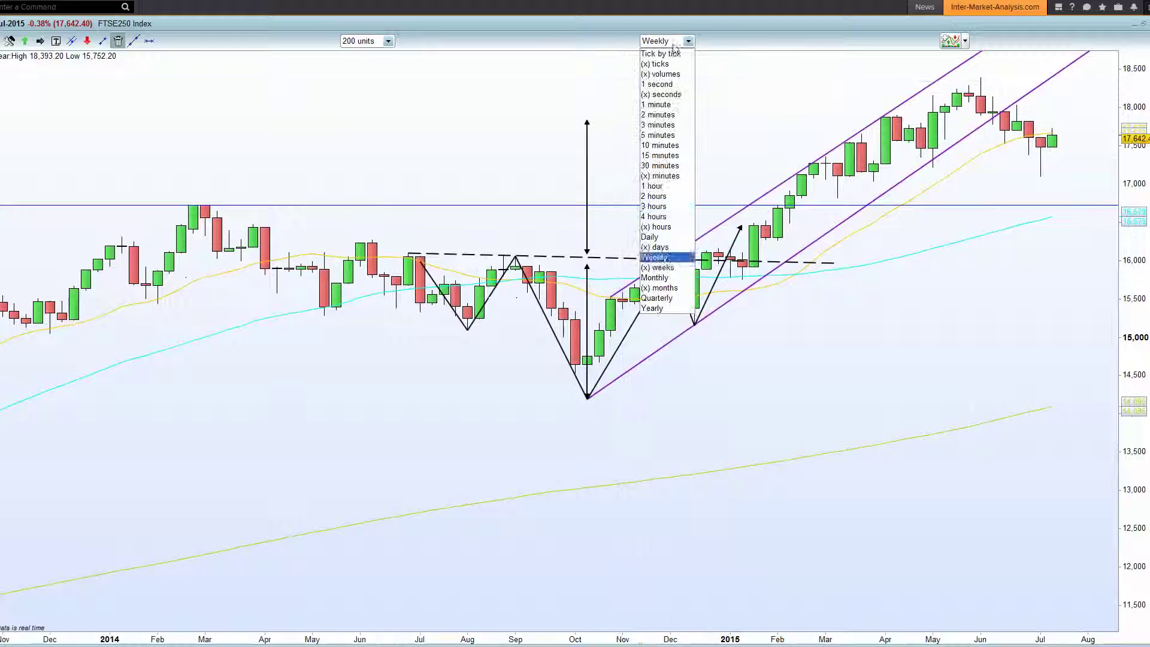
pyautogui.click(657, 237)
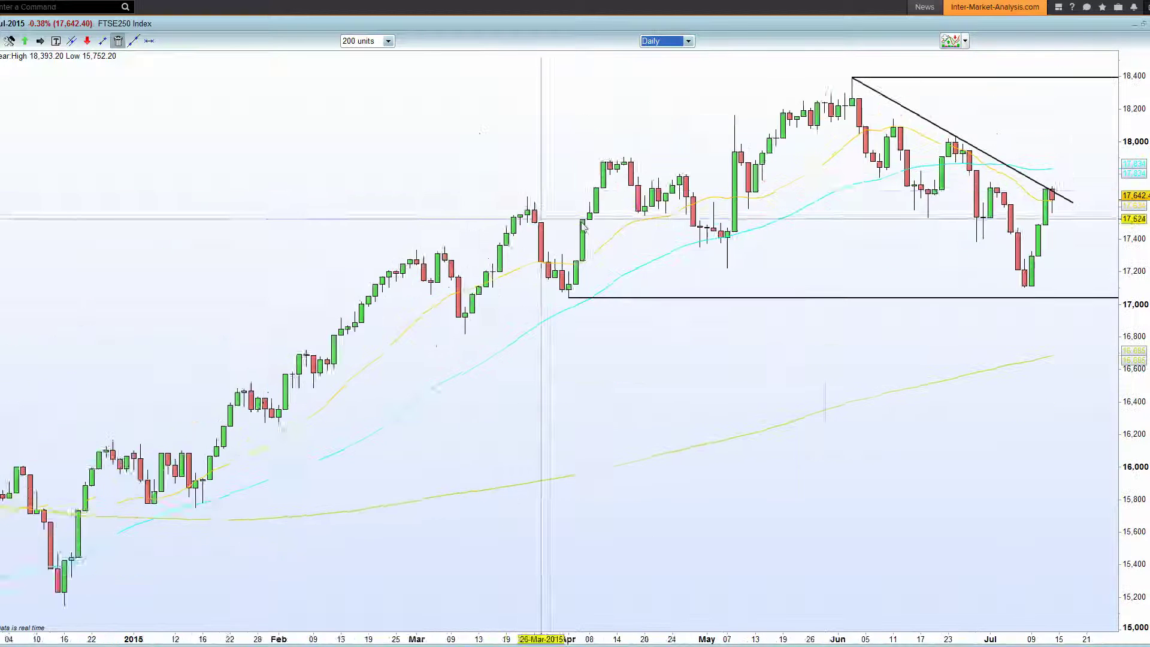
pyautogui.scroll(2, 888, 264)
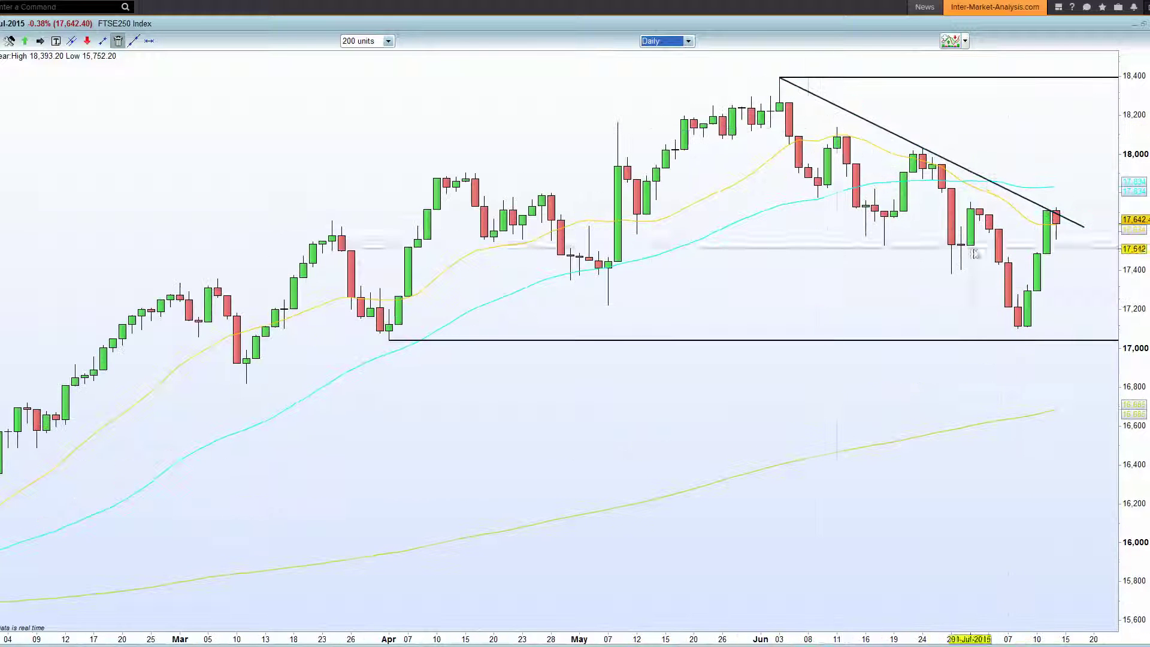
pyautogui.scroll(1, 637, 342)
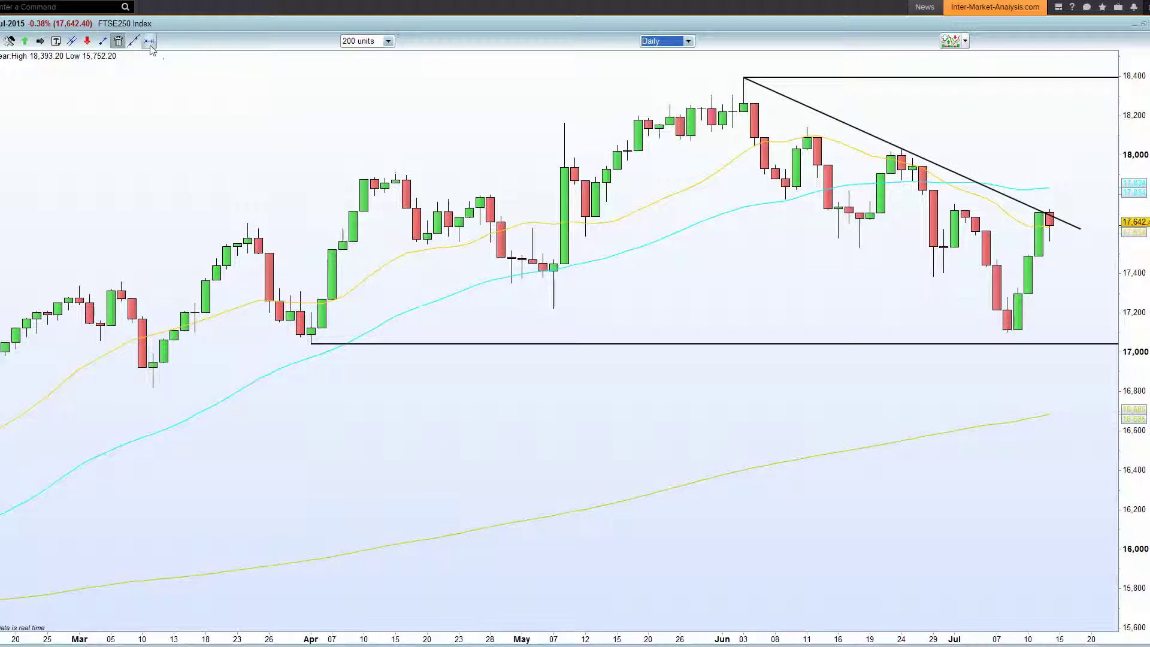
# Draw horizontal lines on the daily FTSE250 chart at about 17,750 from the early-July high and about 17,680 from the mid-June candles
pyautogui.click(149, 42)
pyautogui.click(955, 204)
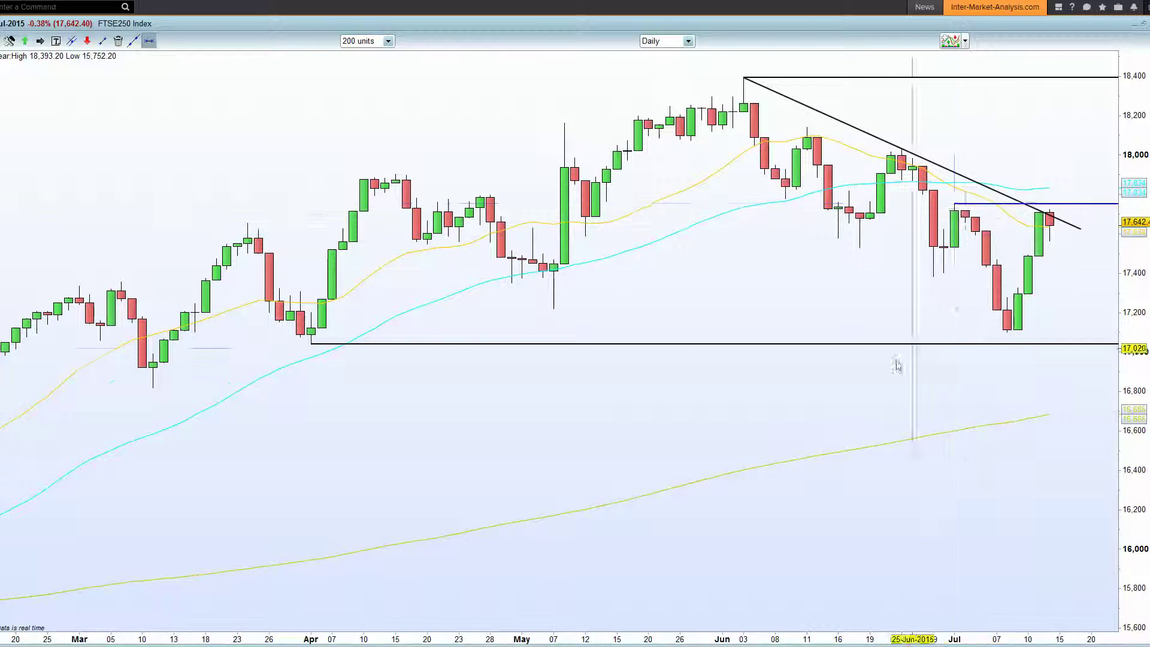
pyautogui.scroll(1, 874, 364)
pyautogui.click(838, 227)
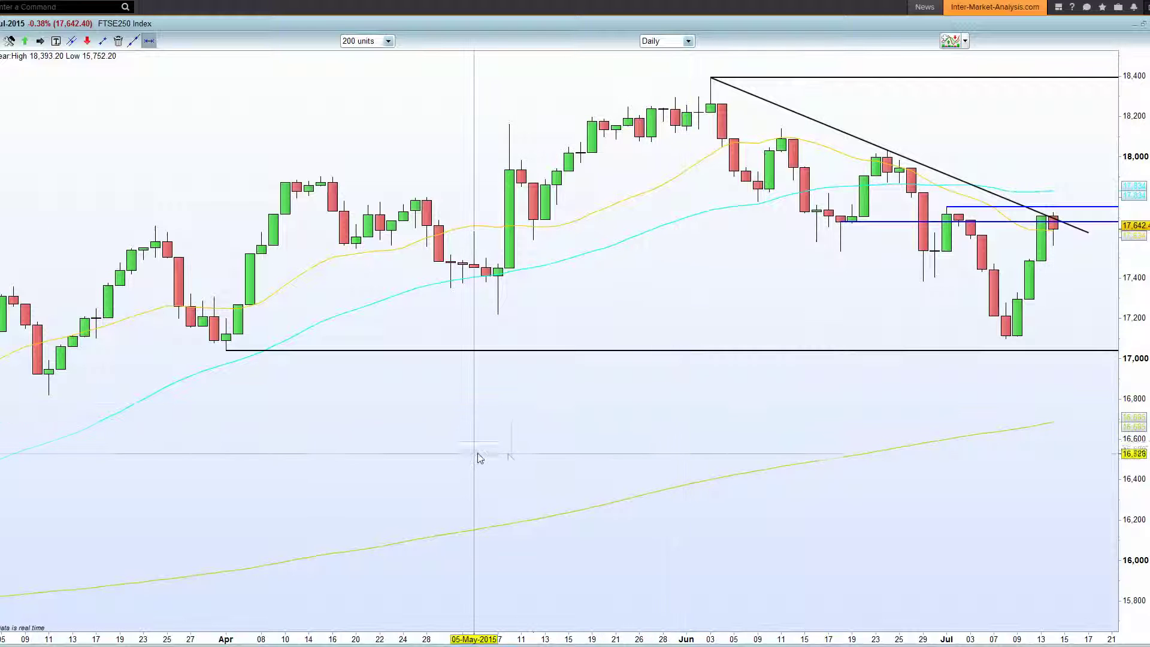
pyautogui.scroll(1, 477, 455)
# Switch to the FTSE ALL-SHARE chart and replace its falling trendline with one from the high around 1 June down to about 3,640
pyautogui.hotkey('ctrl', 'Tab')
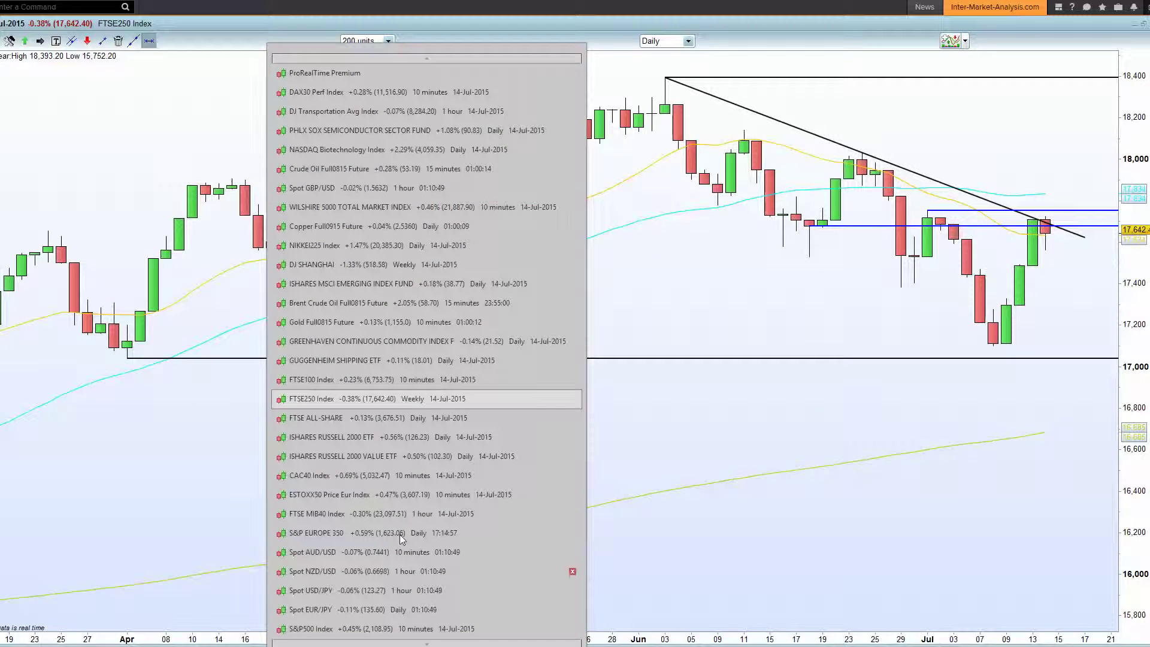
pyautogui.click(358, 418)
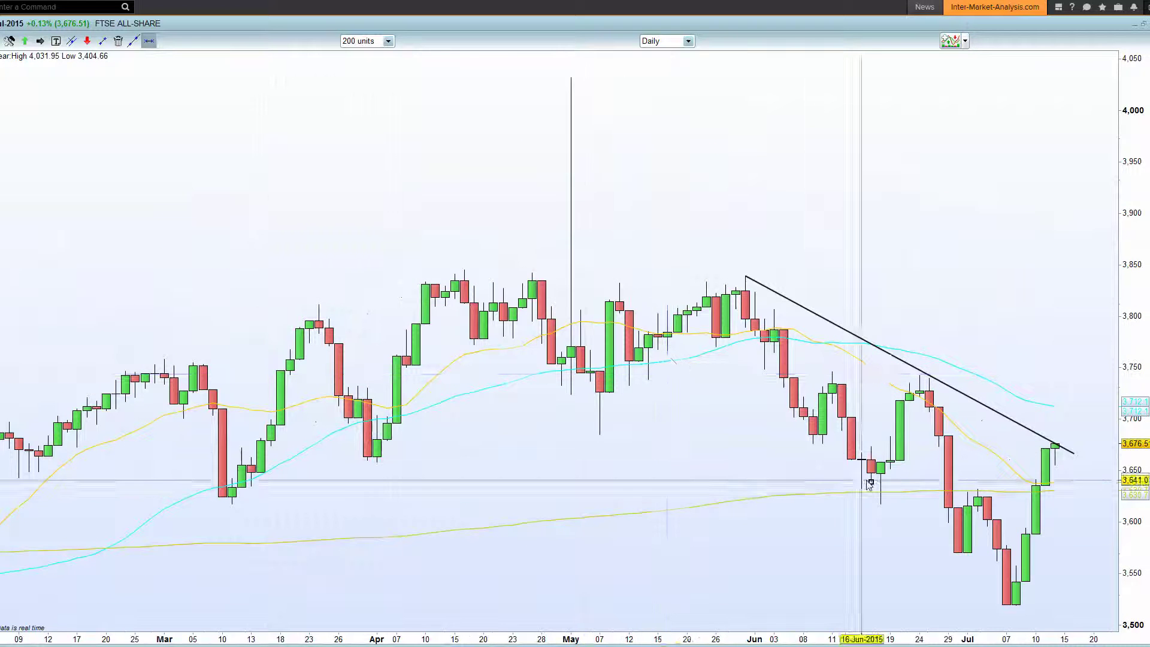
pyautogui.click(119, 43)
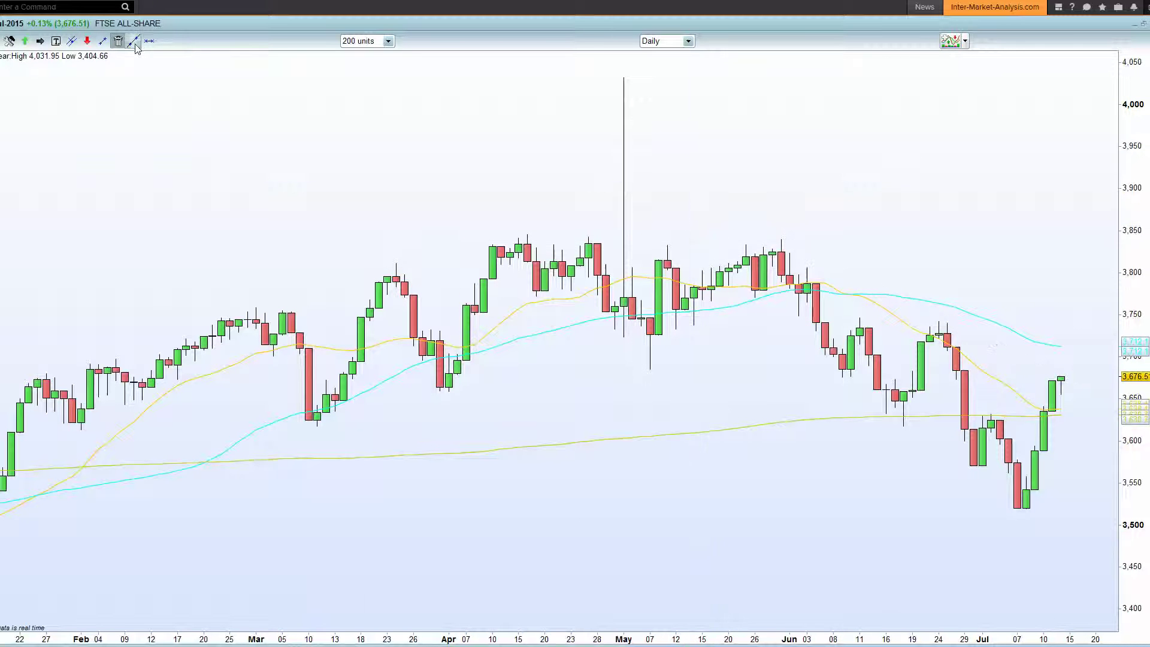
pyautogui.moveTo(781, 240)
pyautogui.mouseDown()
pyautogui.moveTo(811, 267)
pyautogui.moveTo(1113, 418)
pyautogui.moveTo(1106, 408)
pyautogui.mouseUp()
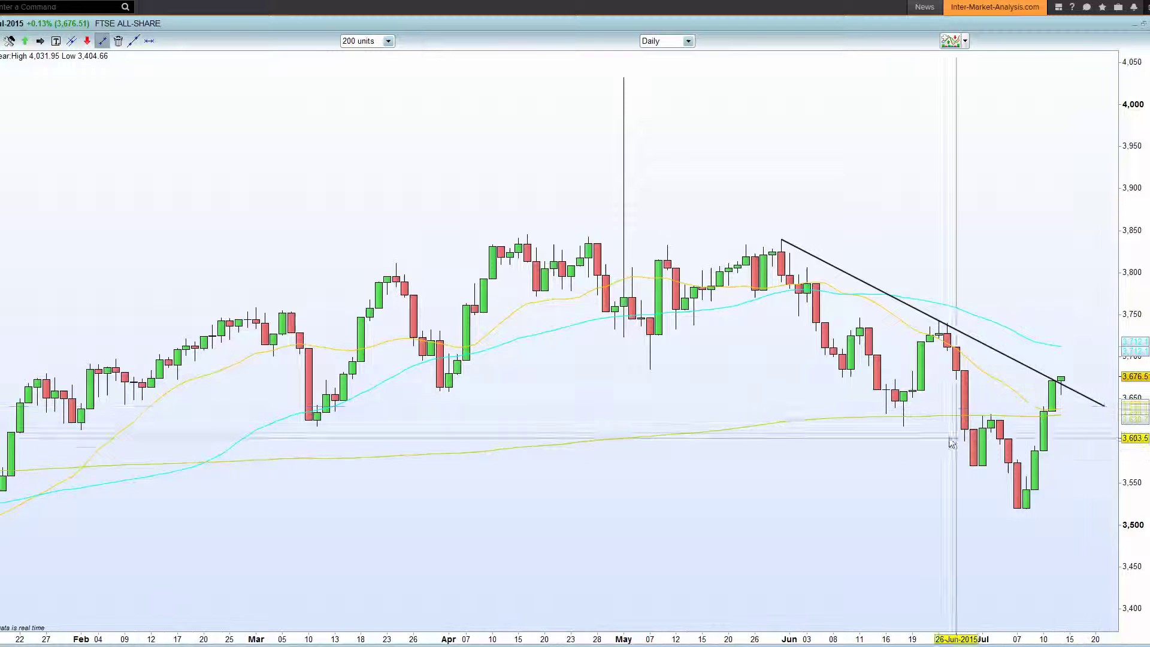
# Draw a horizontal line on the FTSE ALL-SHARE chart from the early-May low at about 3,685
pyautogui.scroll(1, 988, 419)
pyautogui.scroll(-2, 988, 455)
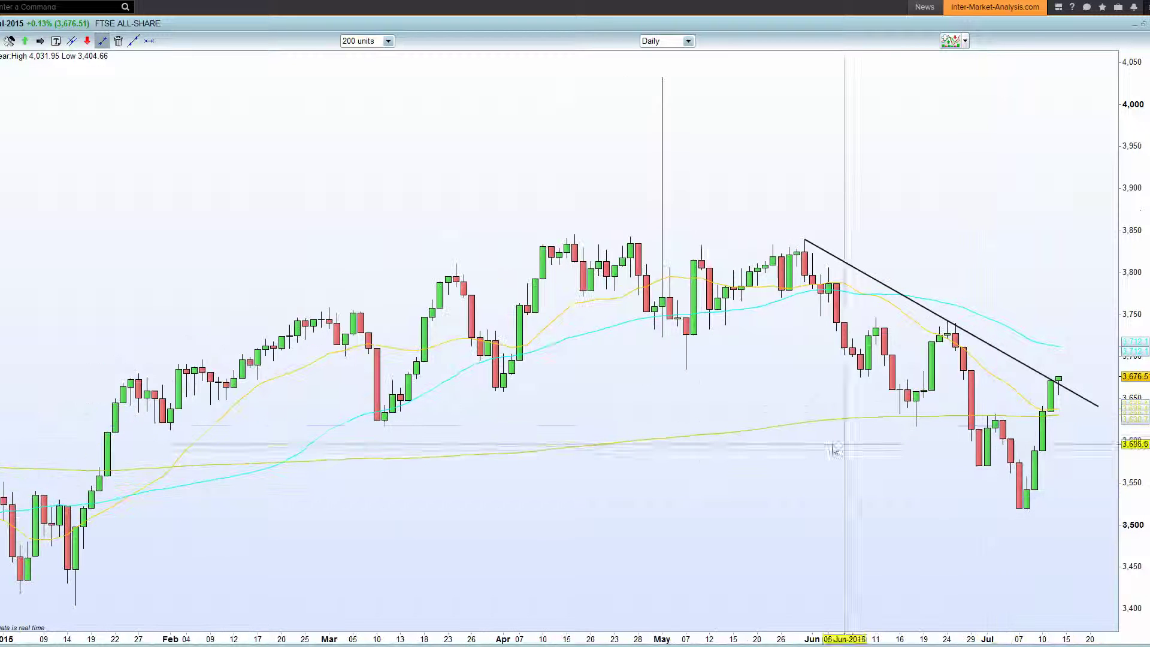
pyautogui.scroll(1, 617, 395)
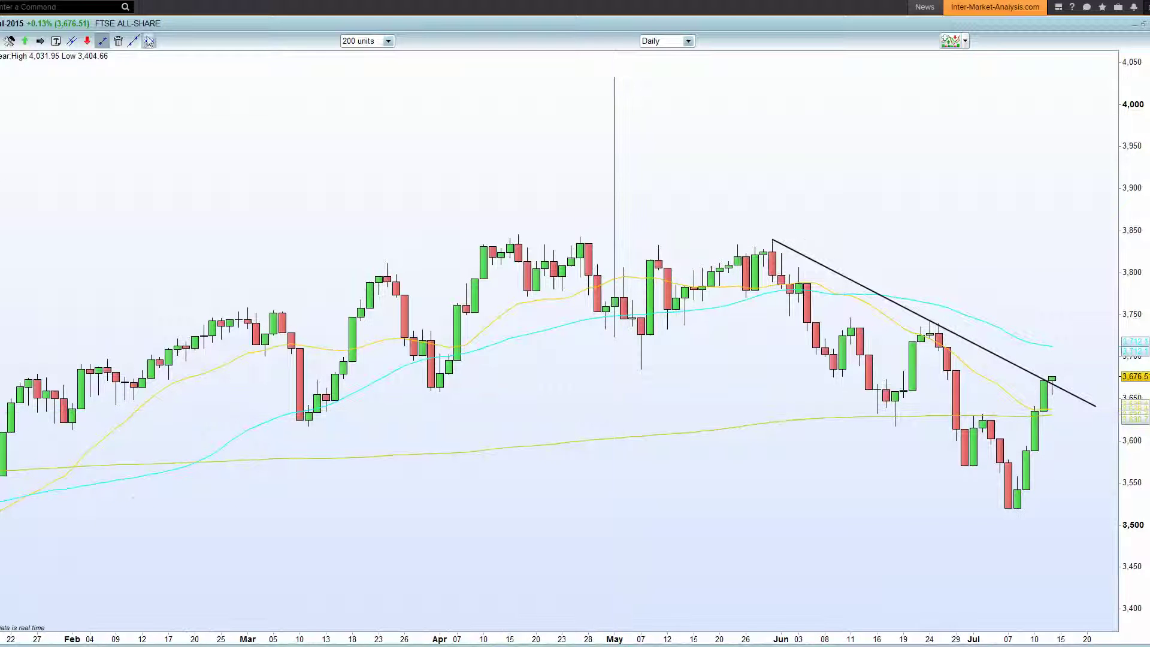
pyautogui.click(639, 373)
pyautogui.scroll(1, 726, 440)
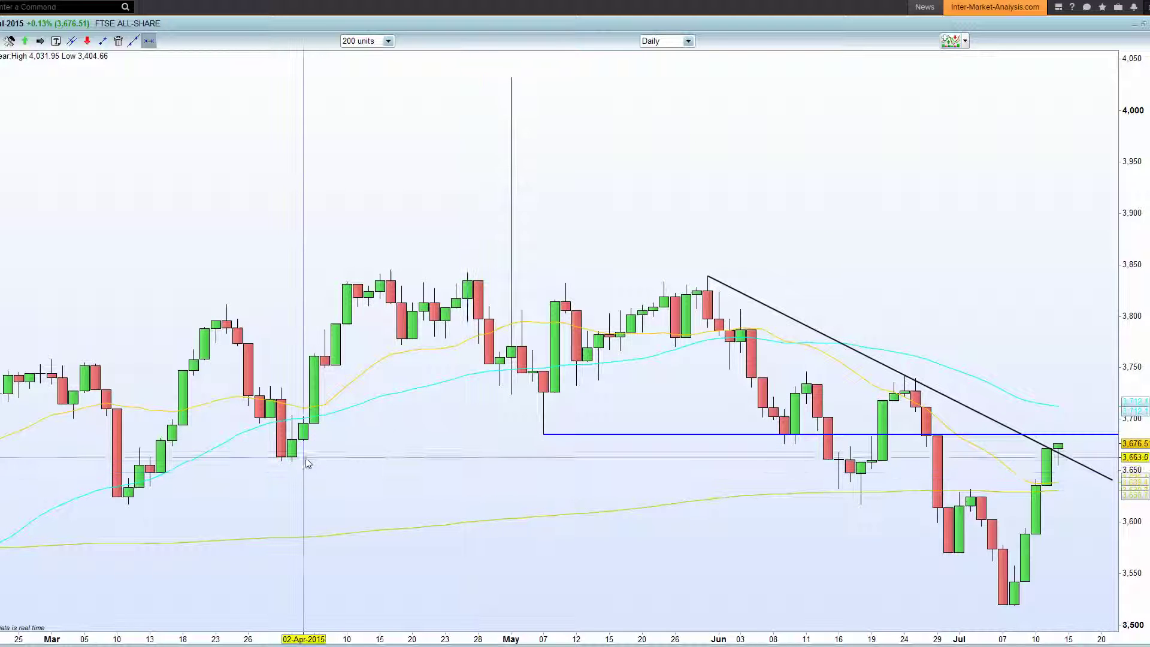
pyautogui.scroll(-2, 419, 482)
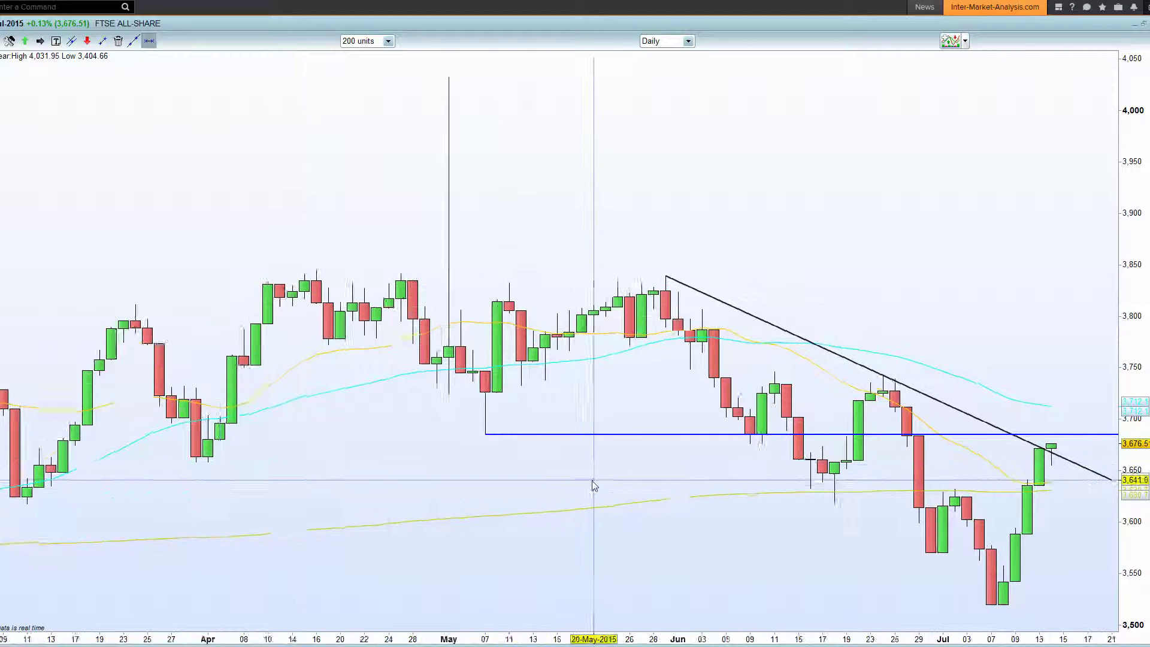
pyautogui.scroll(1, 617, 482)
pyautogui.scroll(-2, 638, 485)
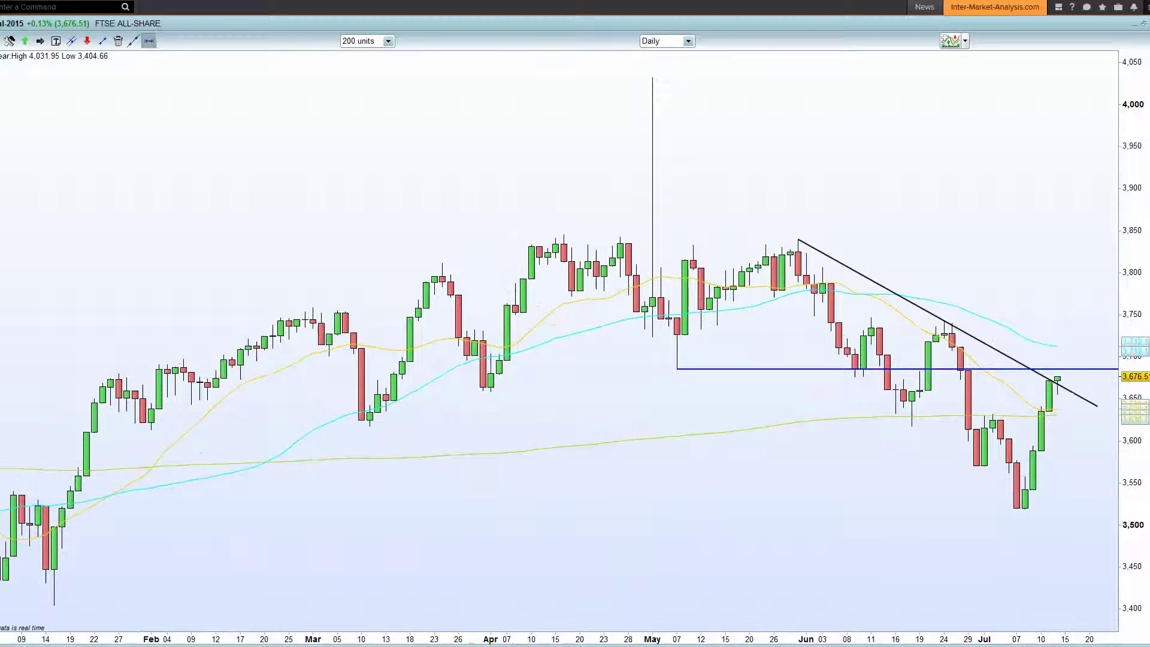
# Open the daily FTSE100 VOLAT.INDX chart and examine the July decline against its rising trendline and horizontal levels
pyautogui.hotkey('ctrl', 'Tab')
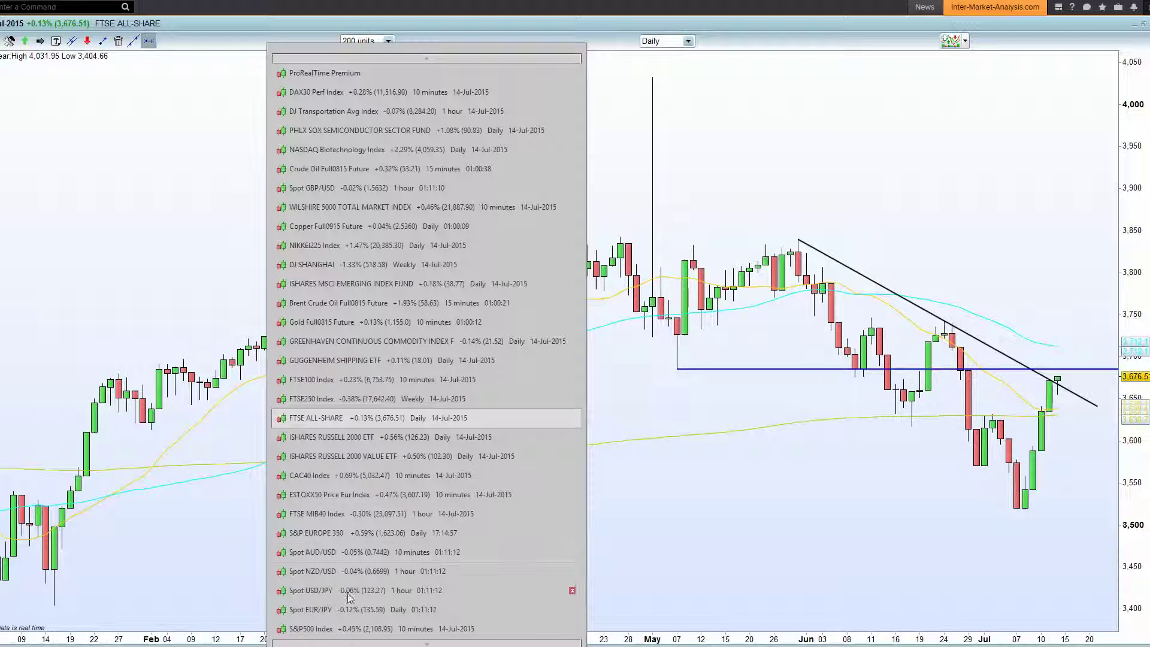
pyautogui.scroll(-5, 350, 640)
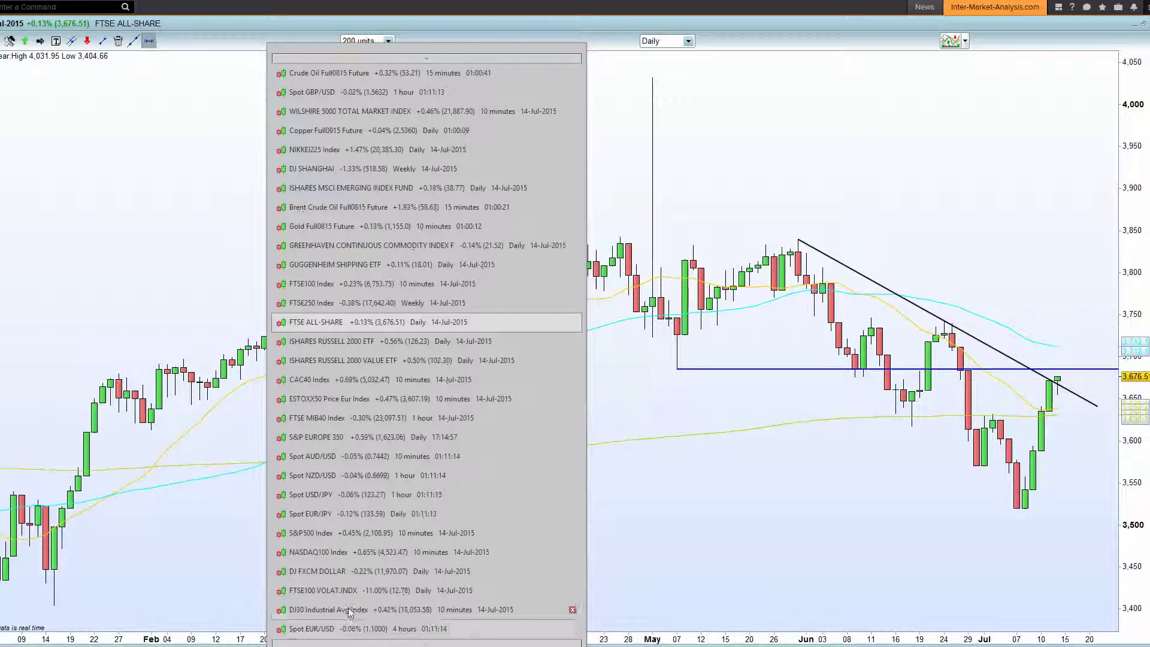
pyautogui.click(351, 593)
pyautogui.scroll(4, 692, 547)
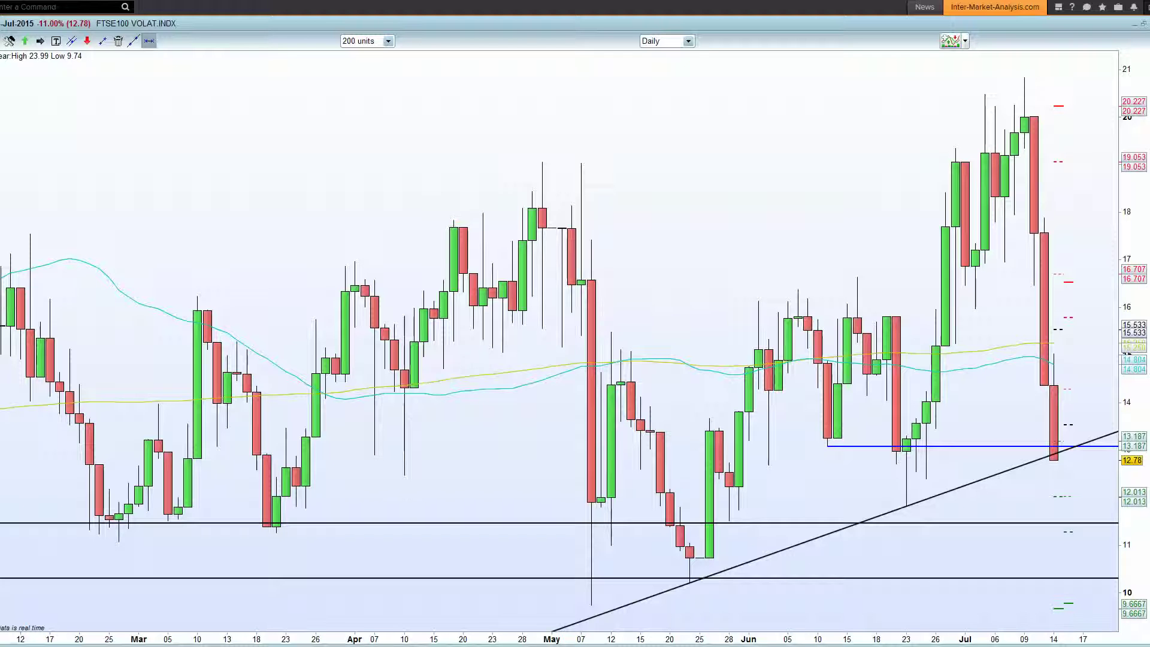
pyautogui.moveTo(259, 609)
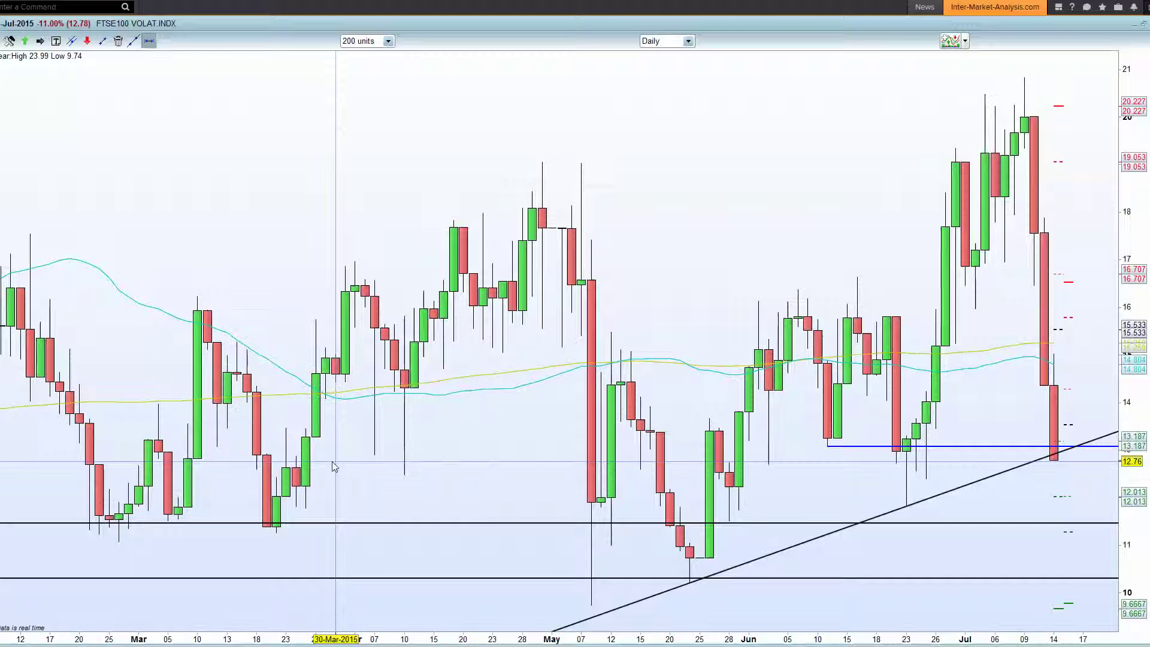
pyautogui.moveTo(332, 459)
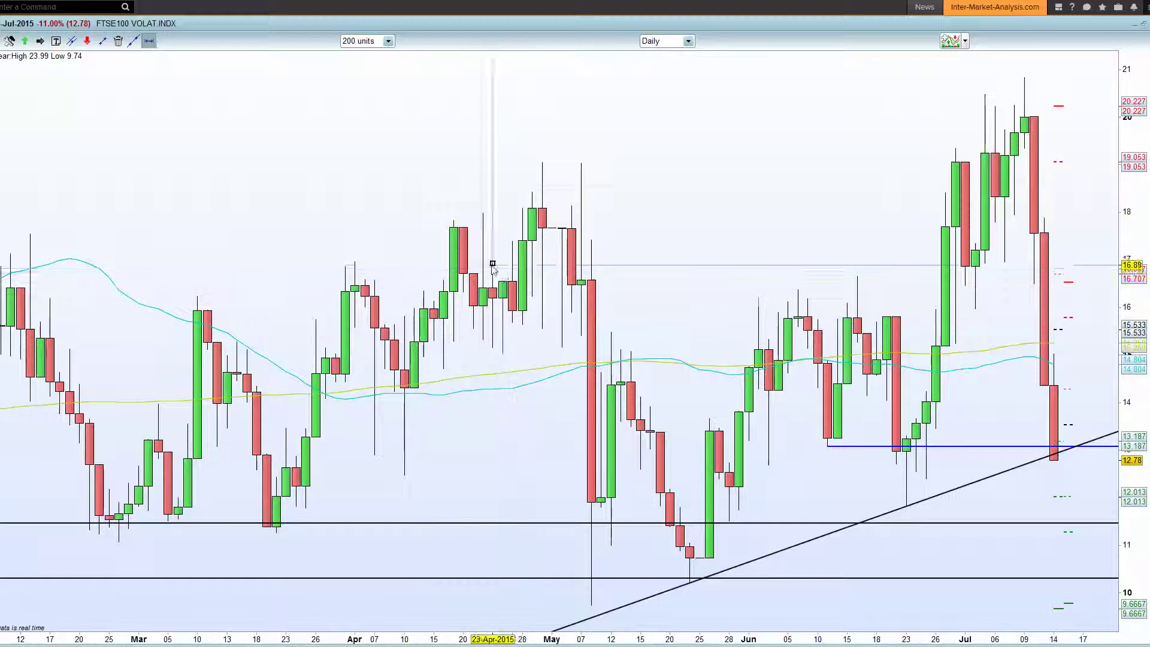
pyautogui.scroll(-2, 419, 419)
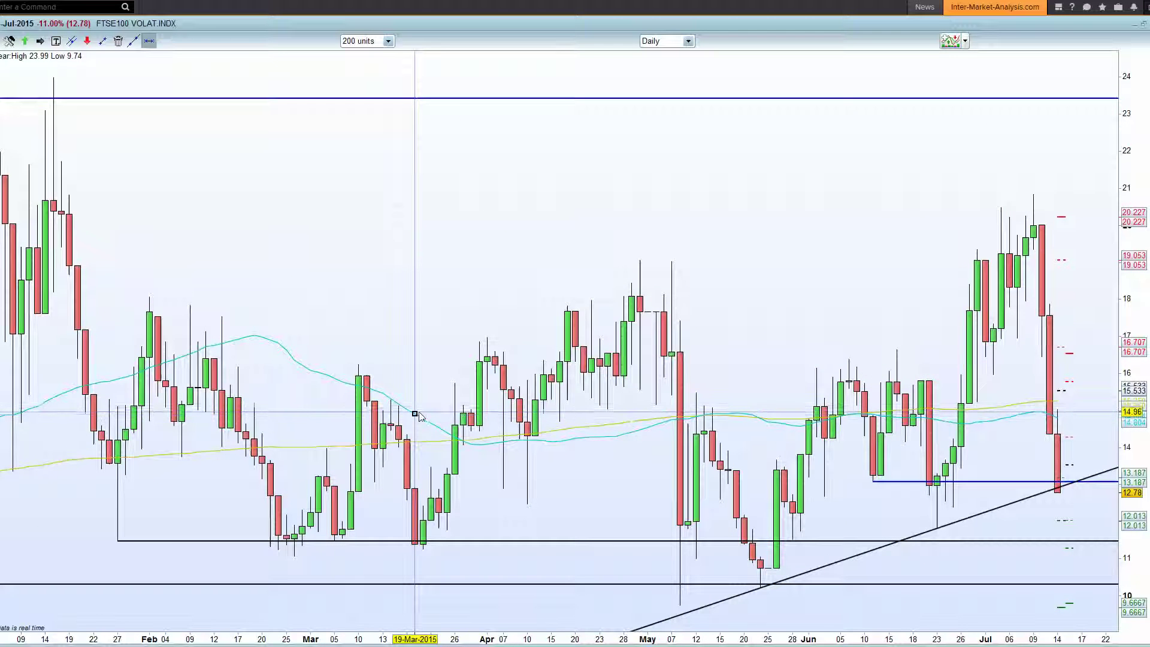
pyautogui.scroll(1, 419, 415)
# Switch to the Opera window showing the CFDs.com template image
pyautogui.moveTo(418, 409)
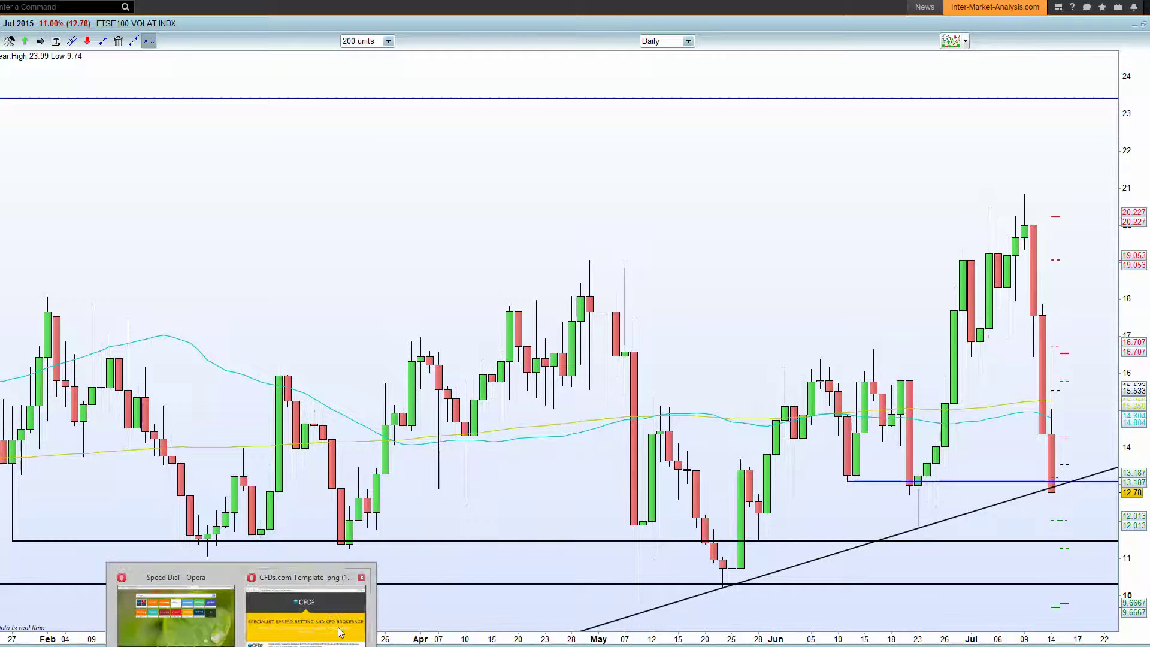
pyautogui.click(341, 629)
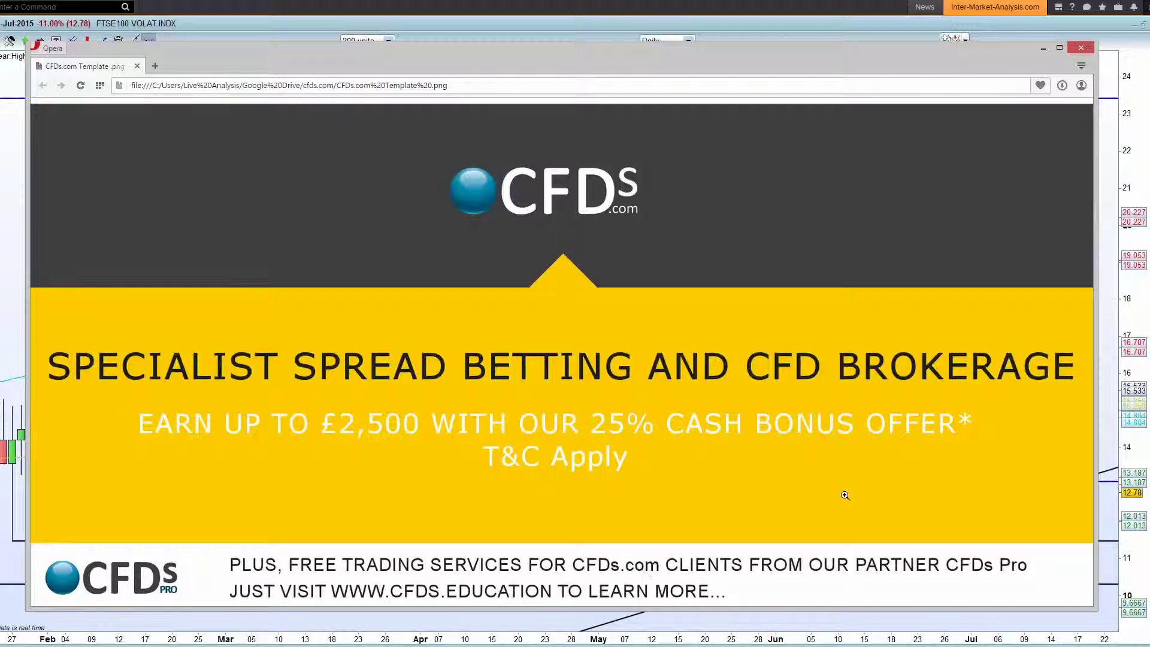